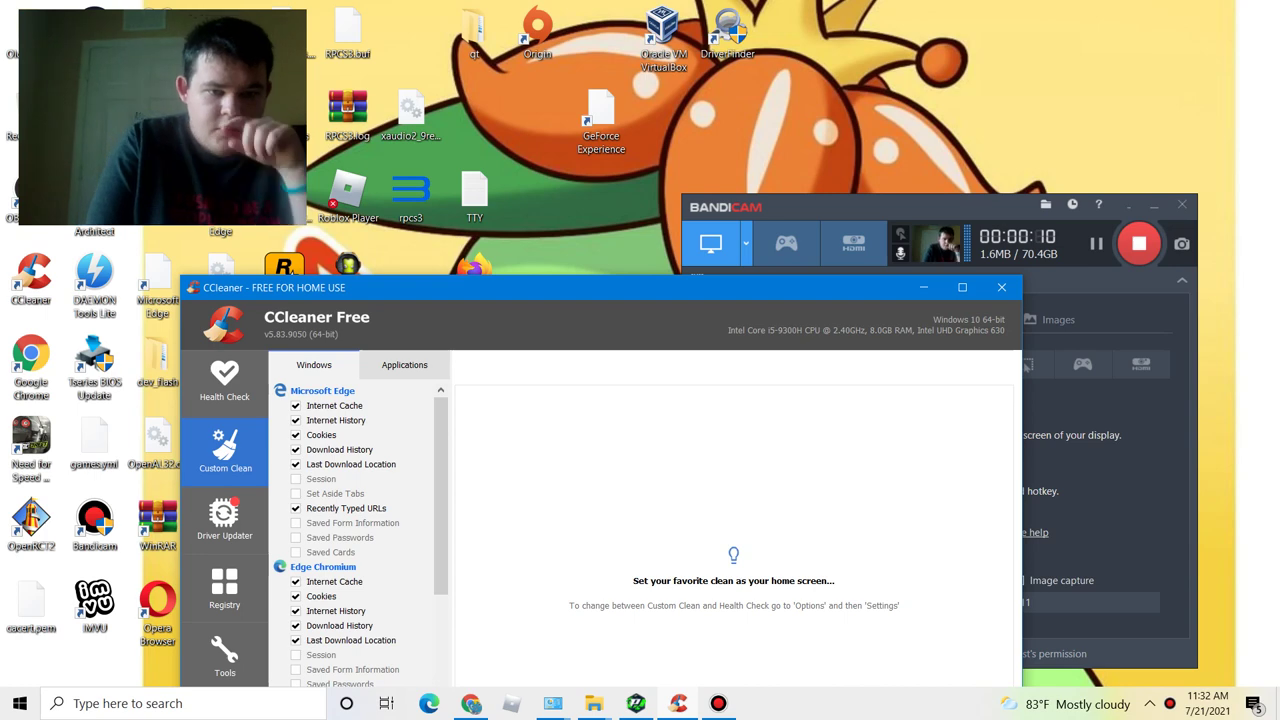
Reposition the CCleaner window and view the Driver Updater page and Custom Clean's Windows and Applications lists.
drag(600, 287, 715, 111)
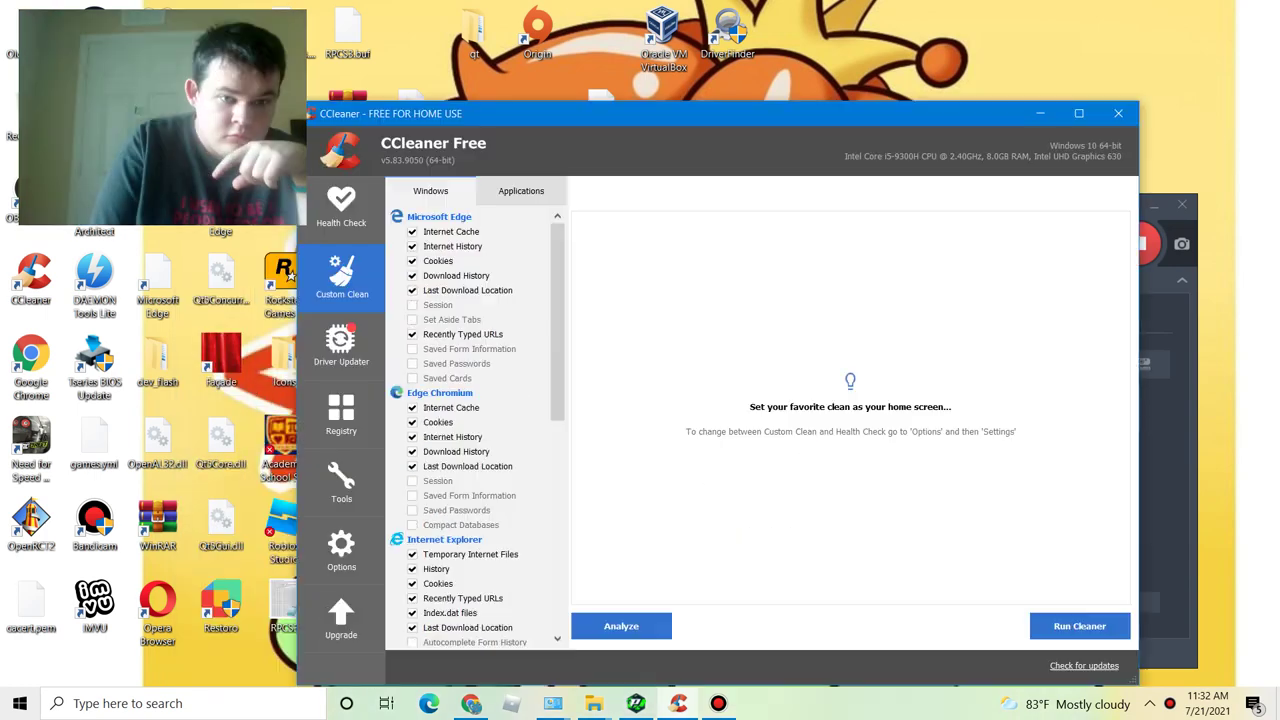
click(339, 343)
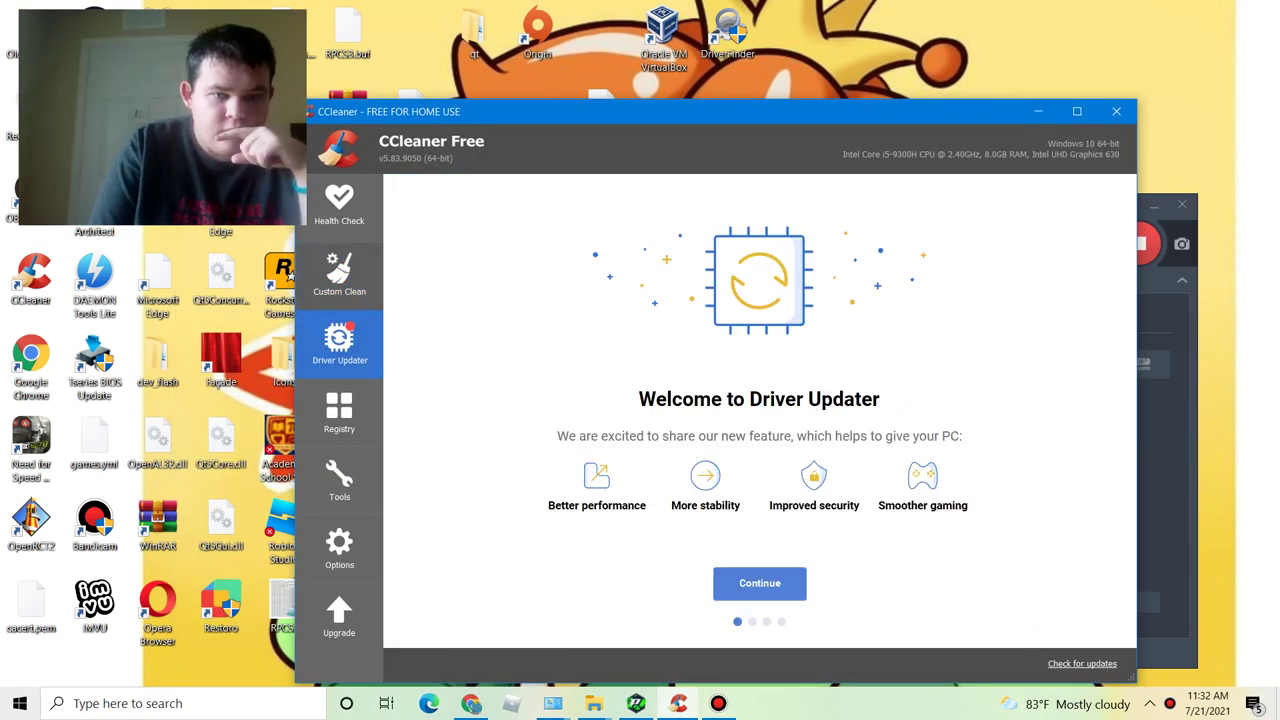
click(340, 275)
click(519, 189)
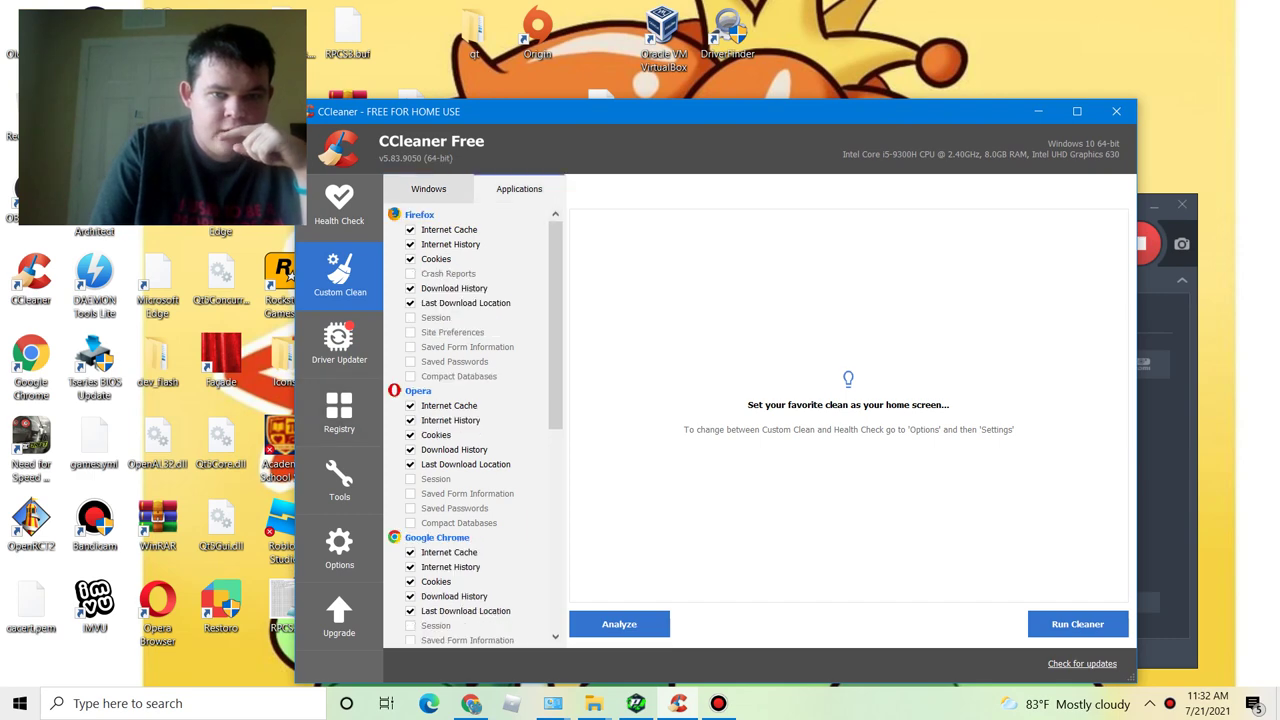
click(429, 189)
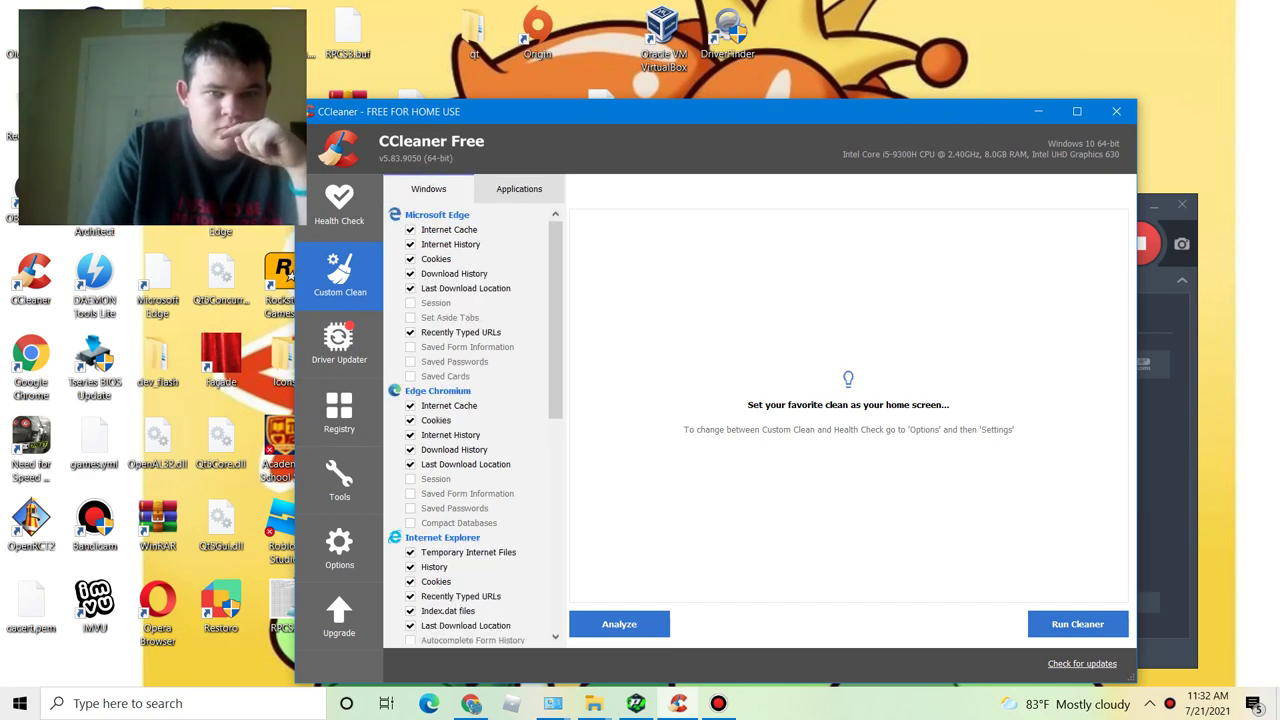
drag(640, 111, 593, 132)
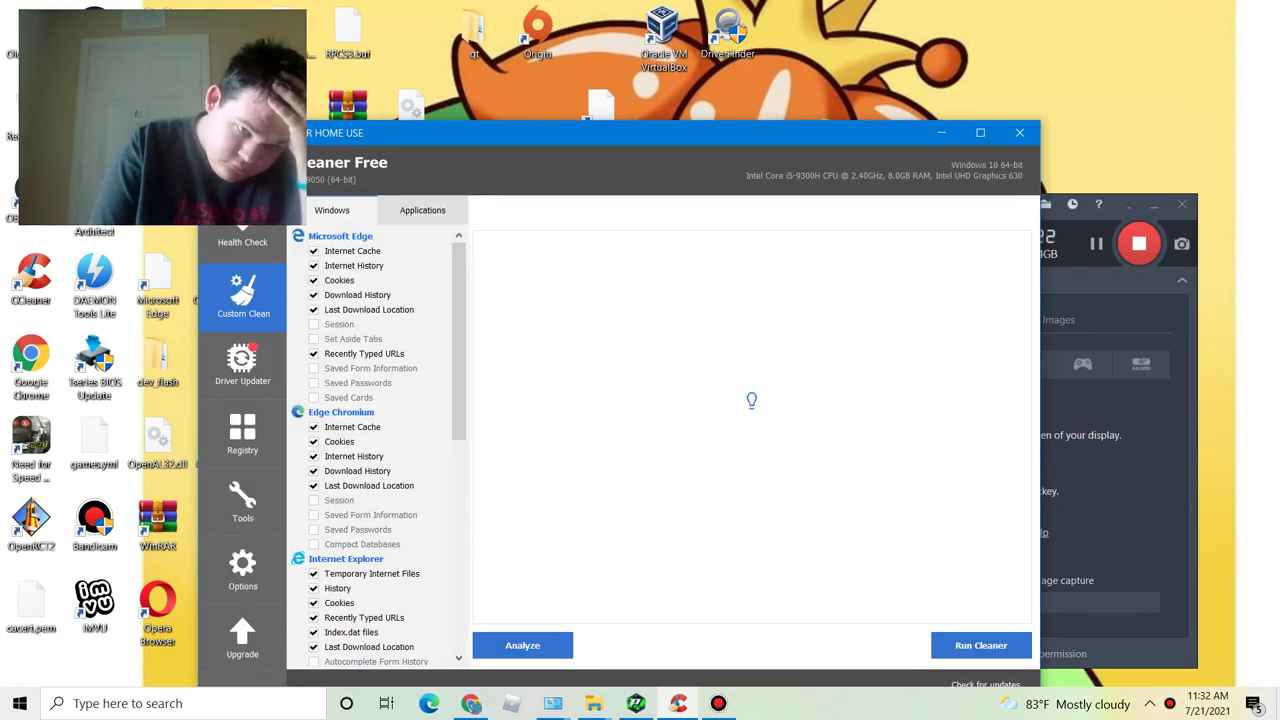
Examine the Windows cleaning options in Custom Clean from Microsoft Edge to Advanced, plus the Driver Updater and Registry pages.
scroll(378, 449, down, 7)
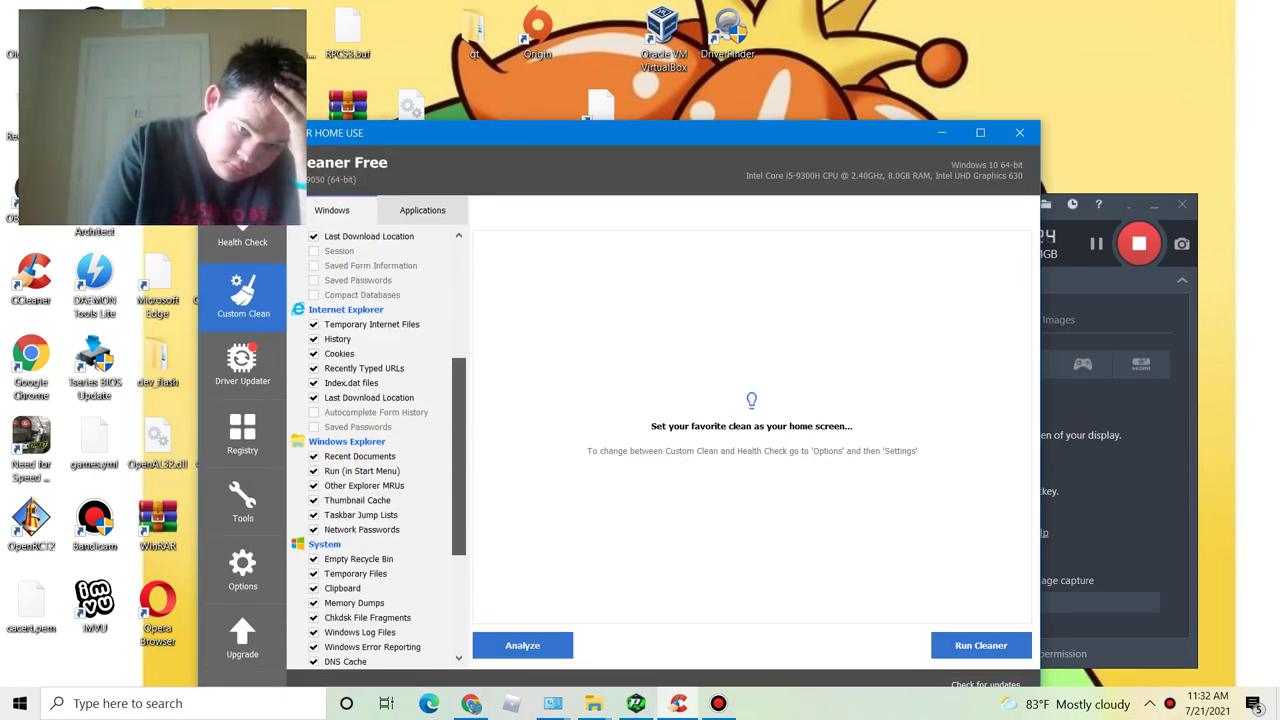
scroll(378, 449, up, 5)
scroll(378, 449, down, 7)
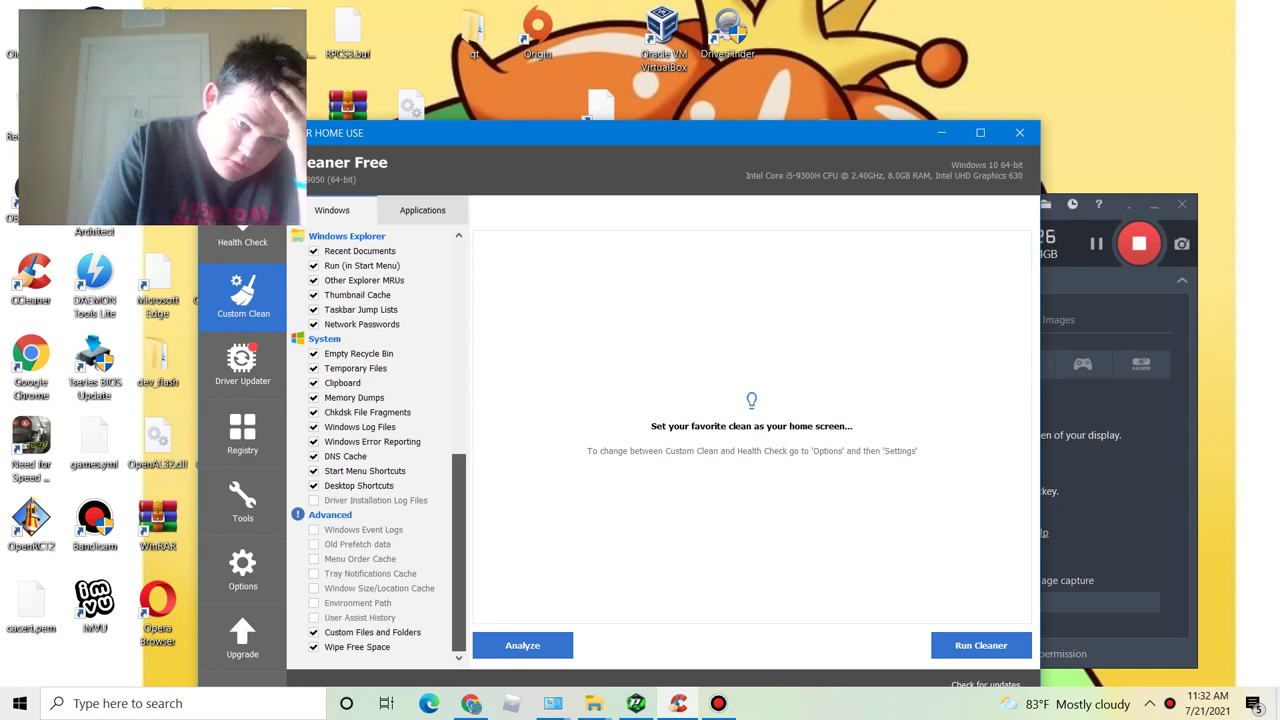
scroll(378, 449, up, 7)
scroll(378, 449, down, 7)
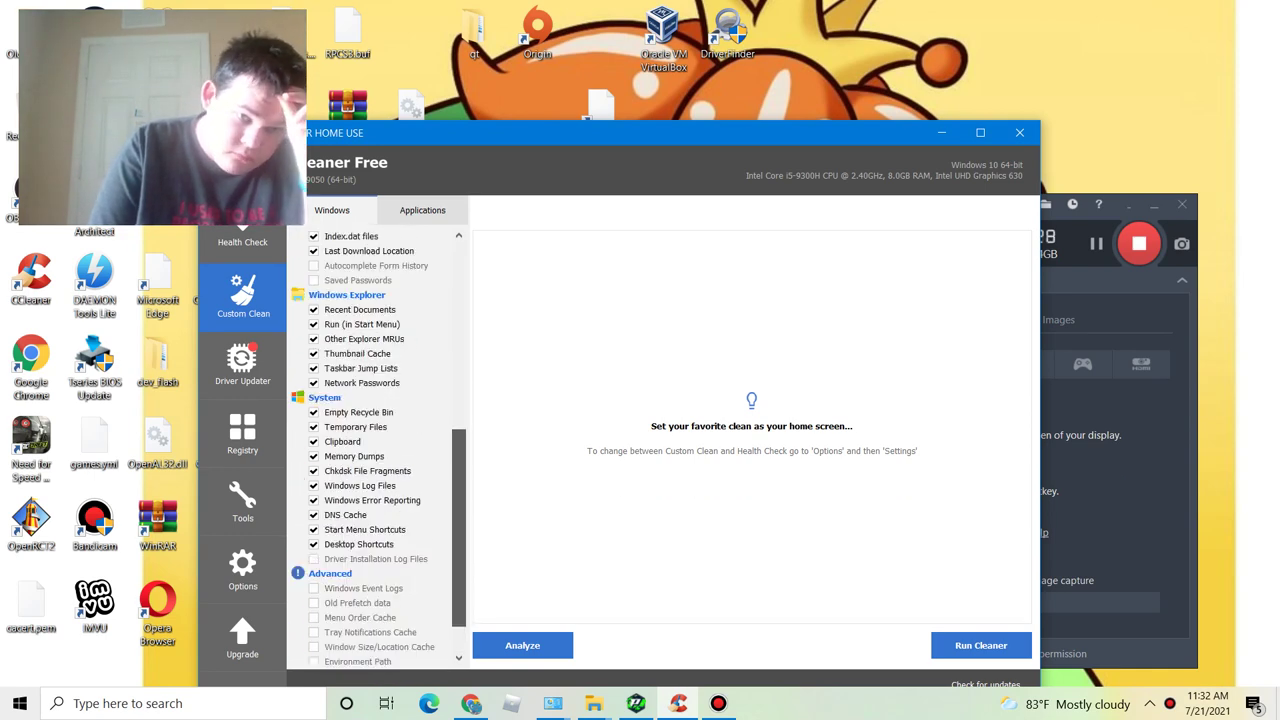
scroll(378, 449, down, 3)
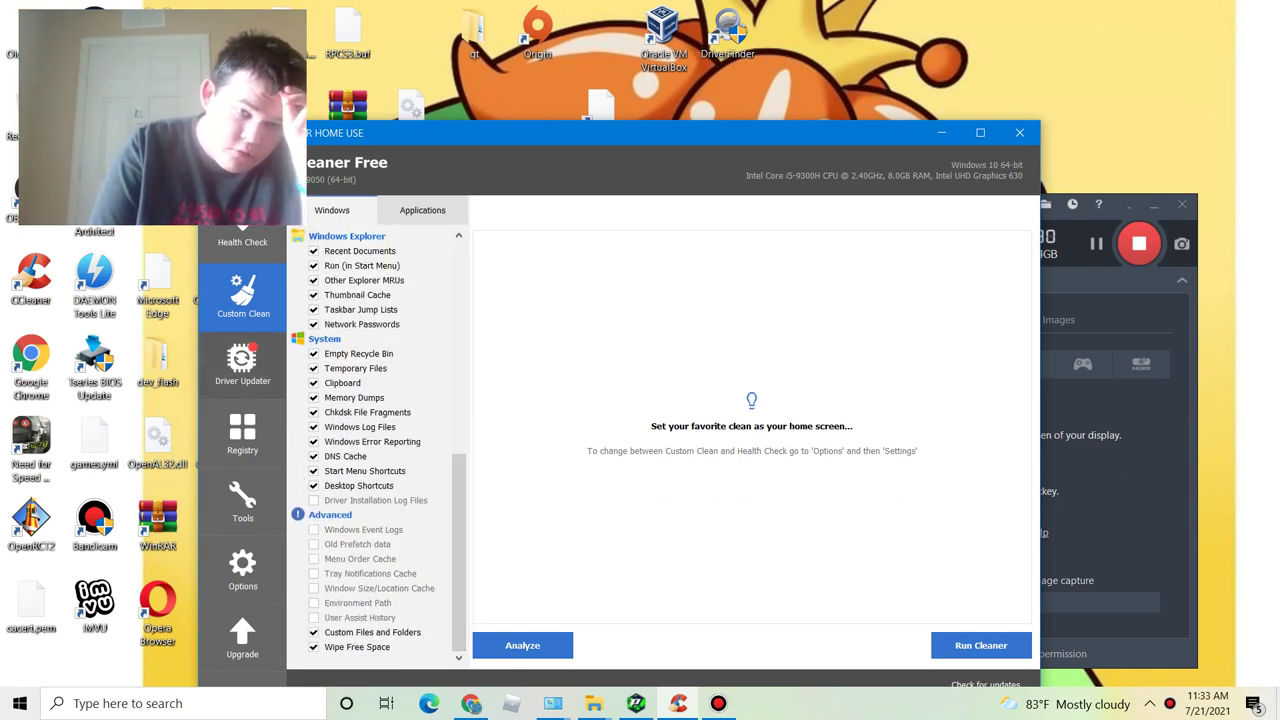
click(243, 365)
click(243, 298)
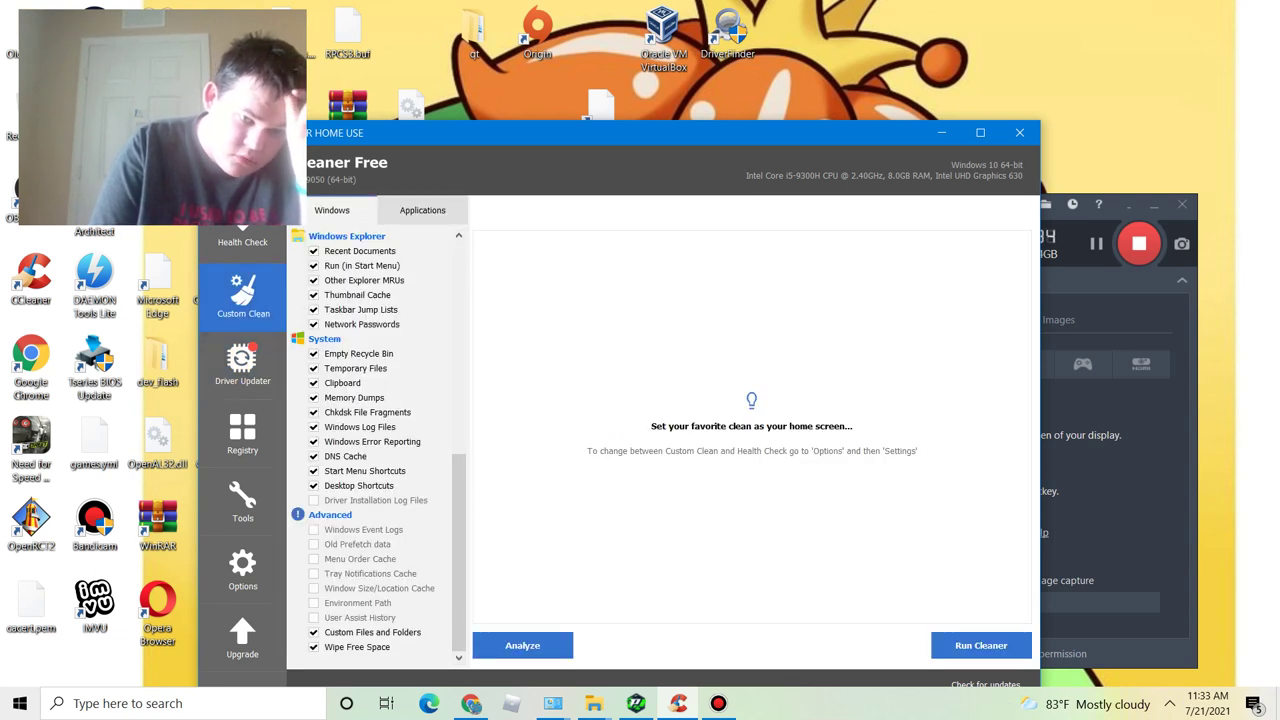
scroll(377, 445, up, 15)
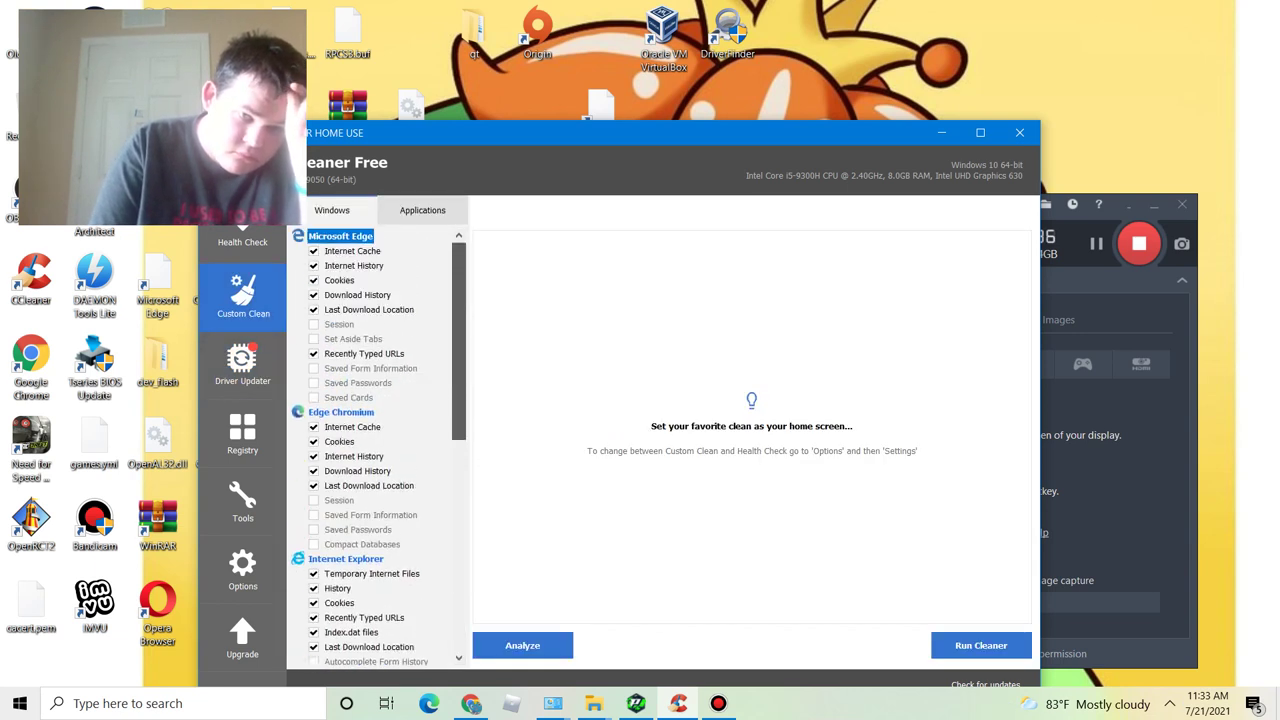
click(243, 365)
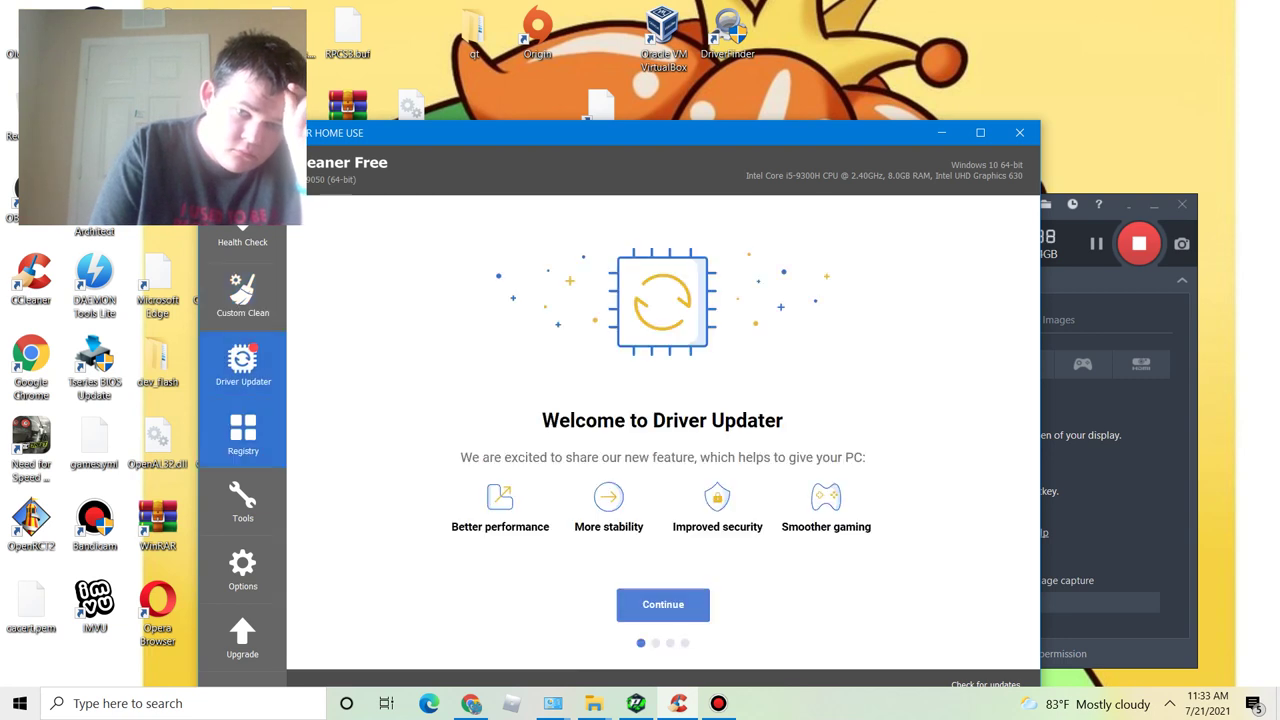
click(243, 435)
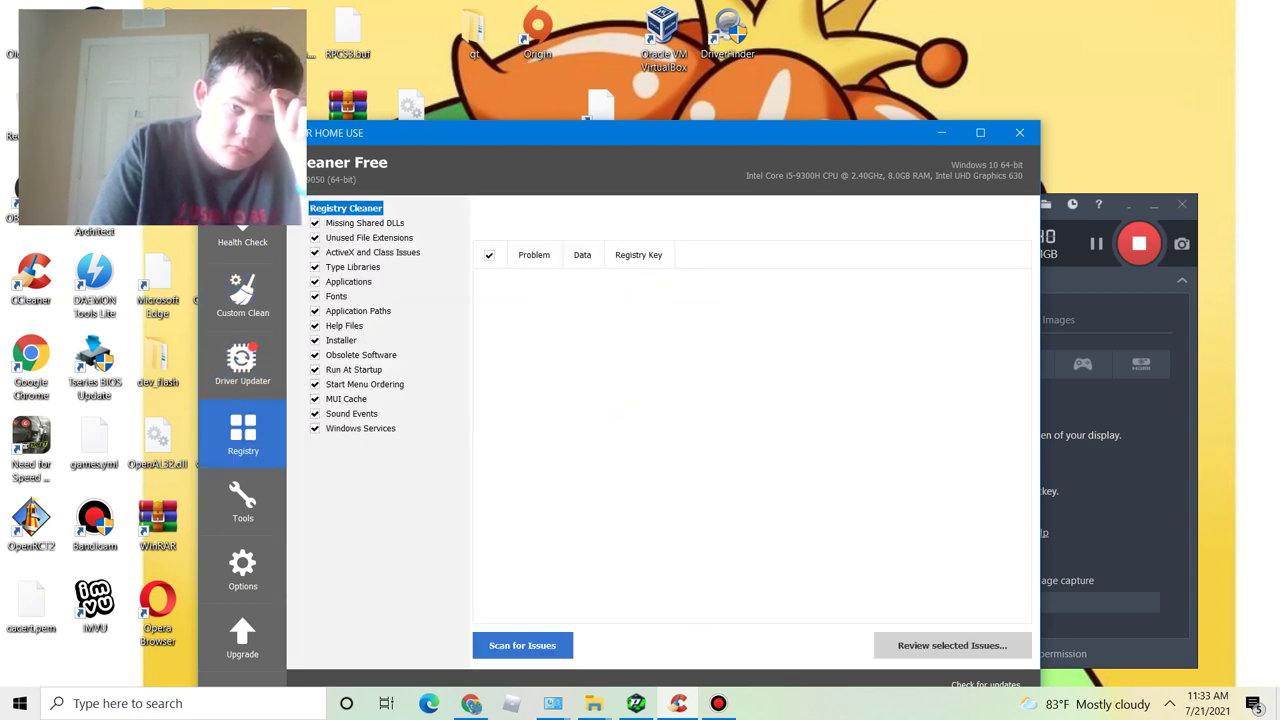
Go through the Health Check introduction and start the check, letting it close Google Chrome, by force if needed.
click(243, 240)
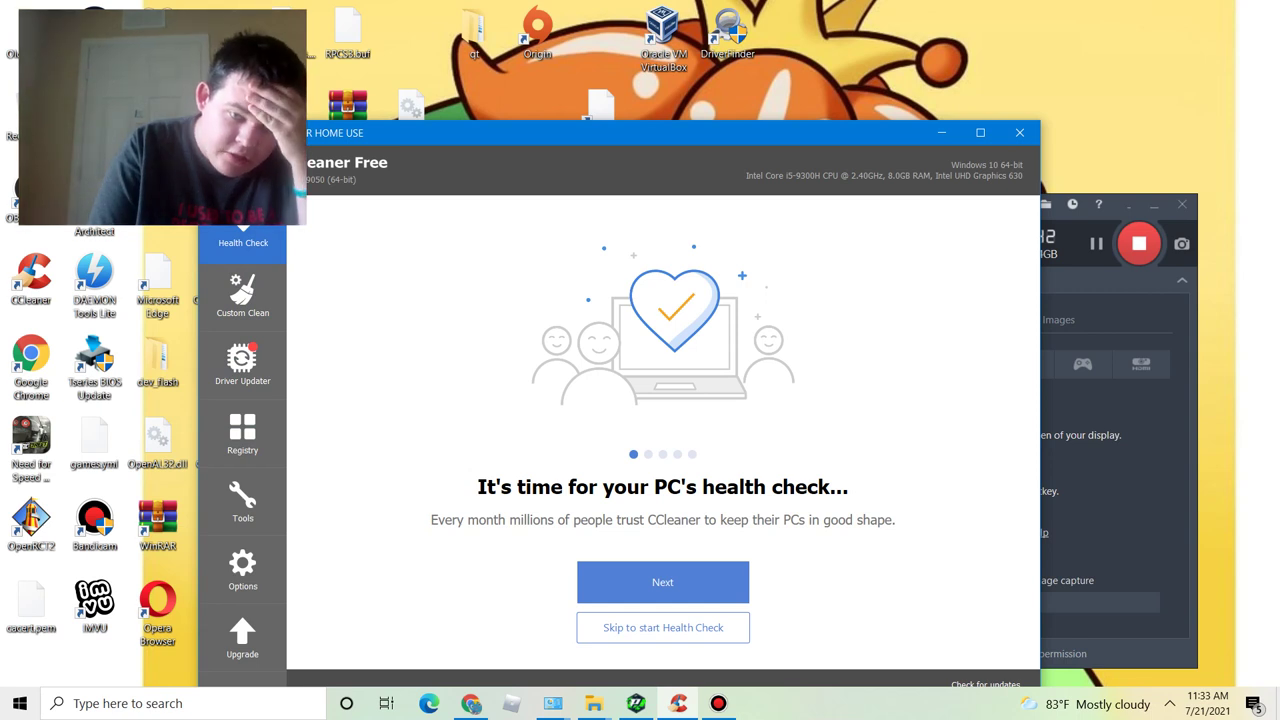
click(662, 582)
click(662, 582)
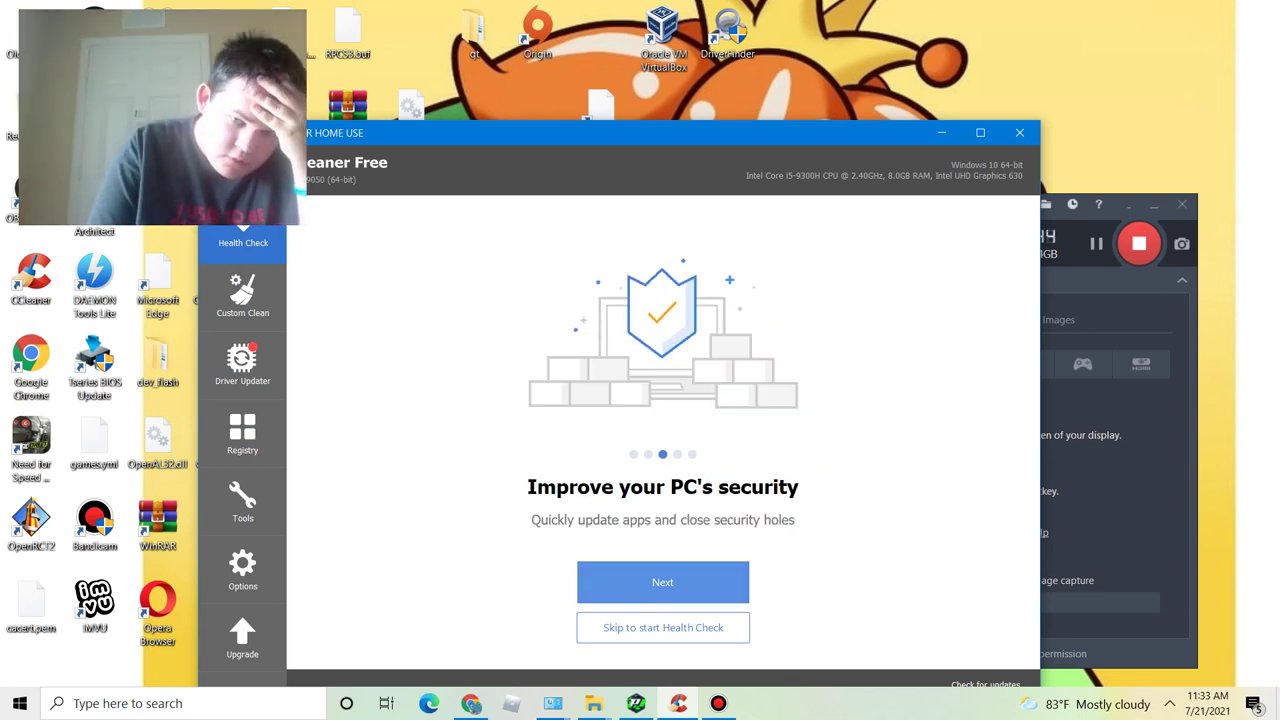
click(662, 582)
click(663, 582)
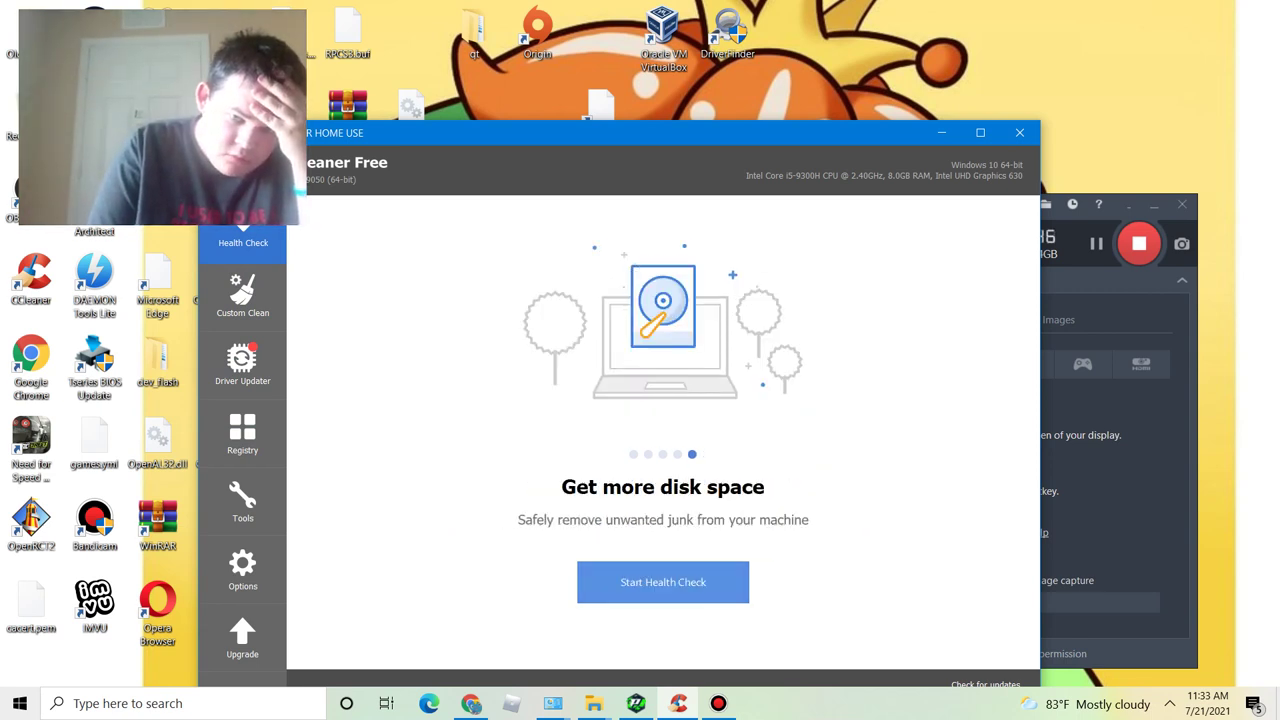
click(663, 582)
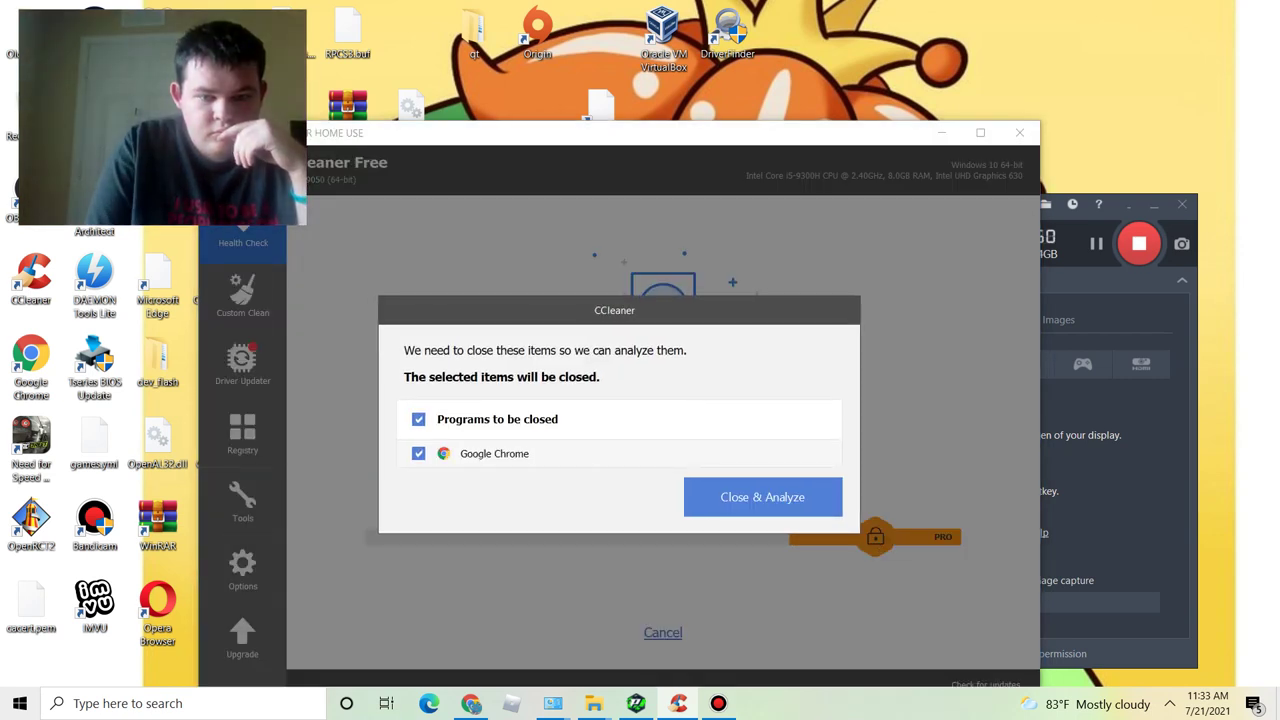
click(762, 497)
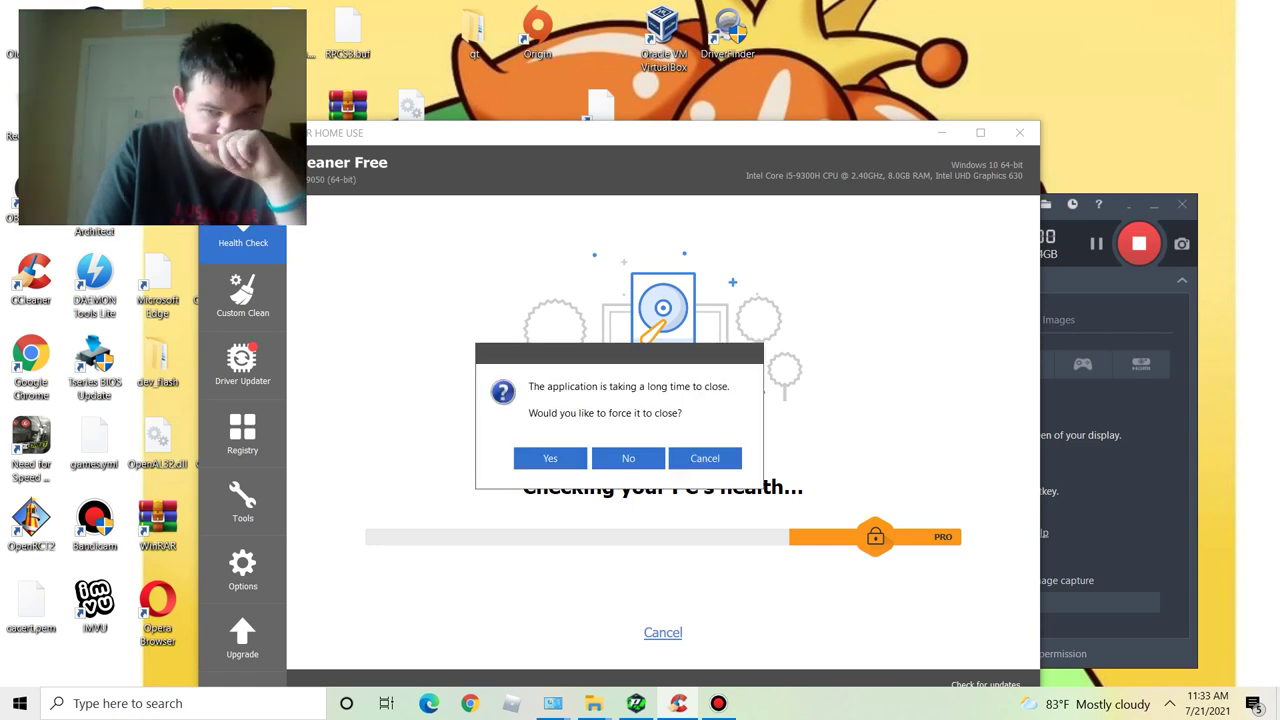
click(550, 458)
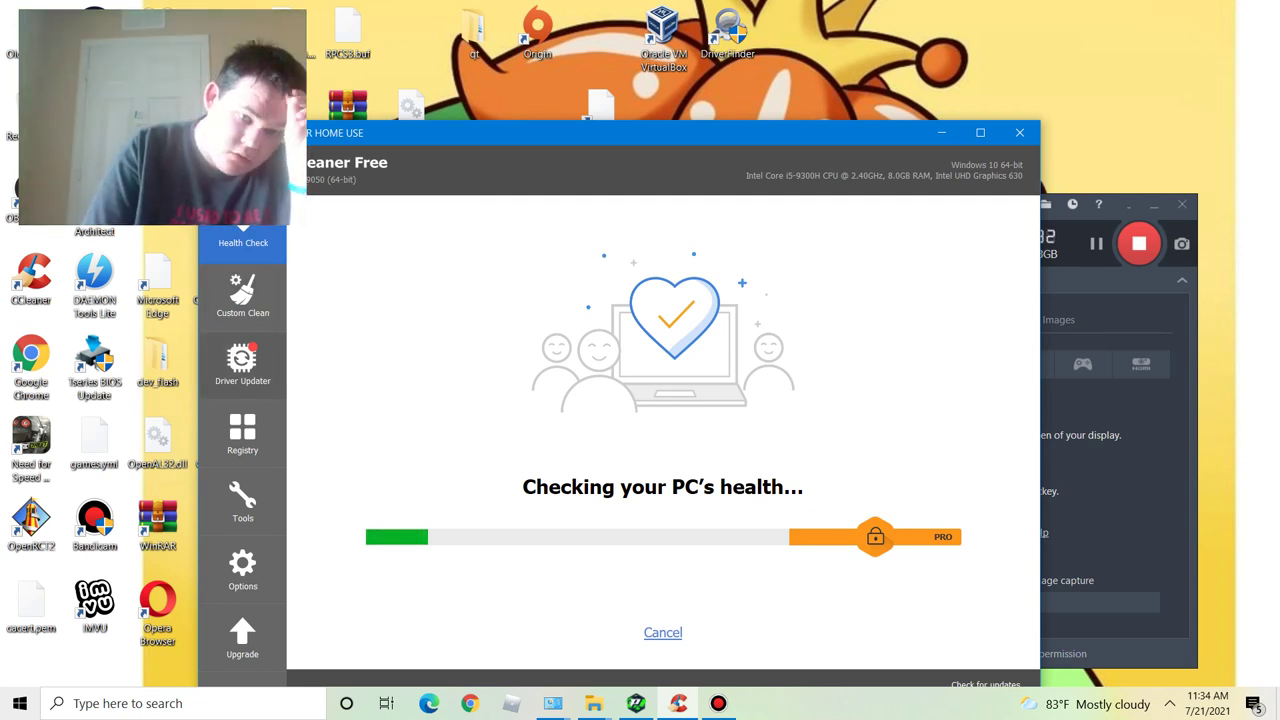
click(243, 365)
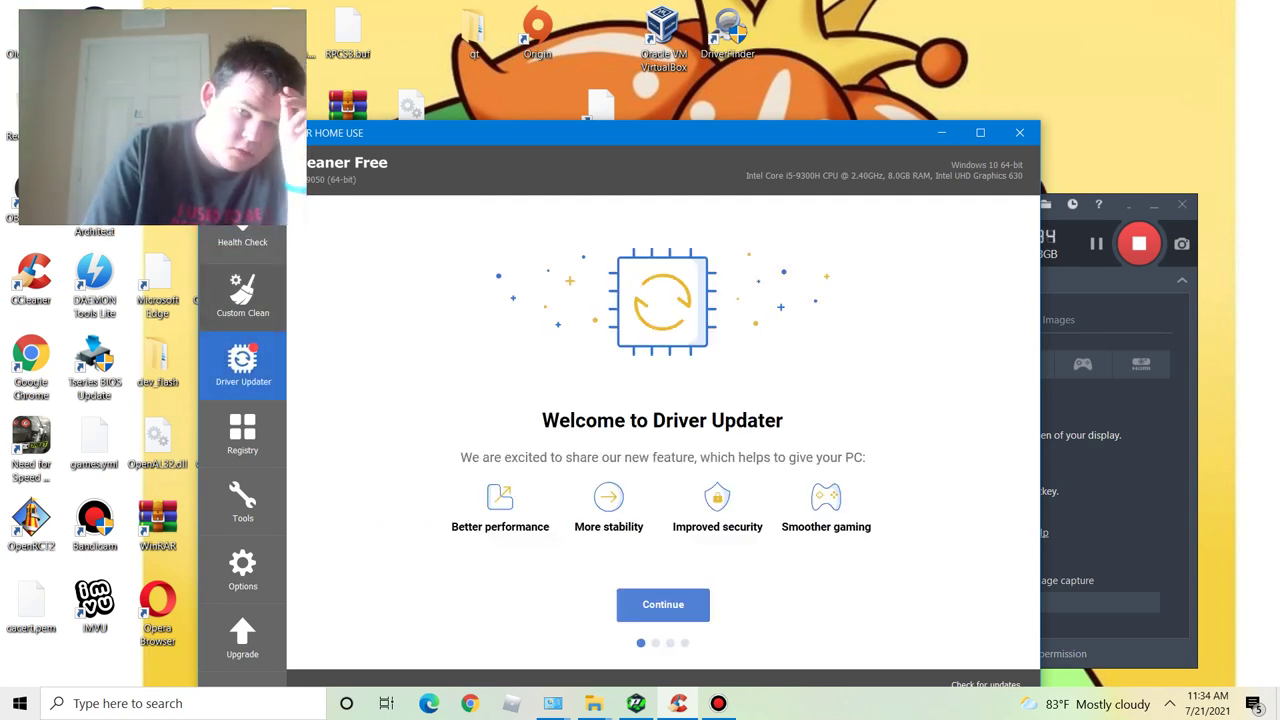
click(243, 296)
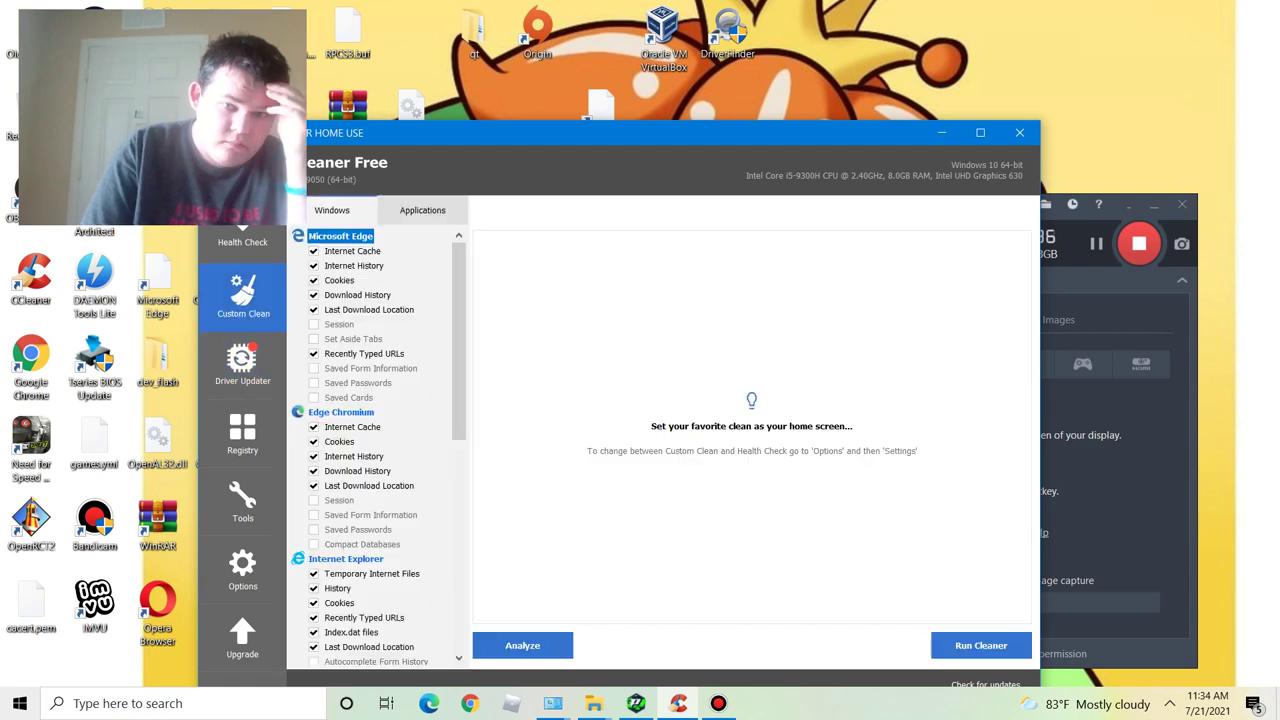
click(243, 236)
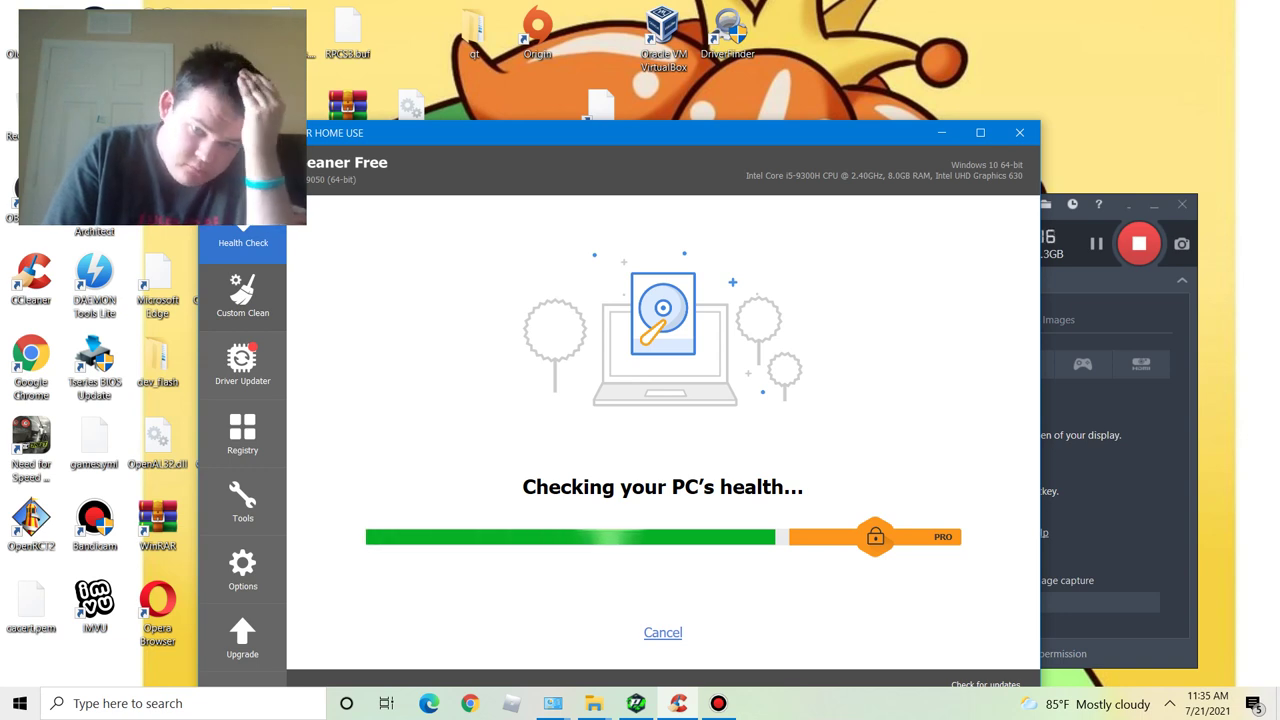
click(243, 297)
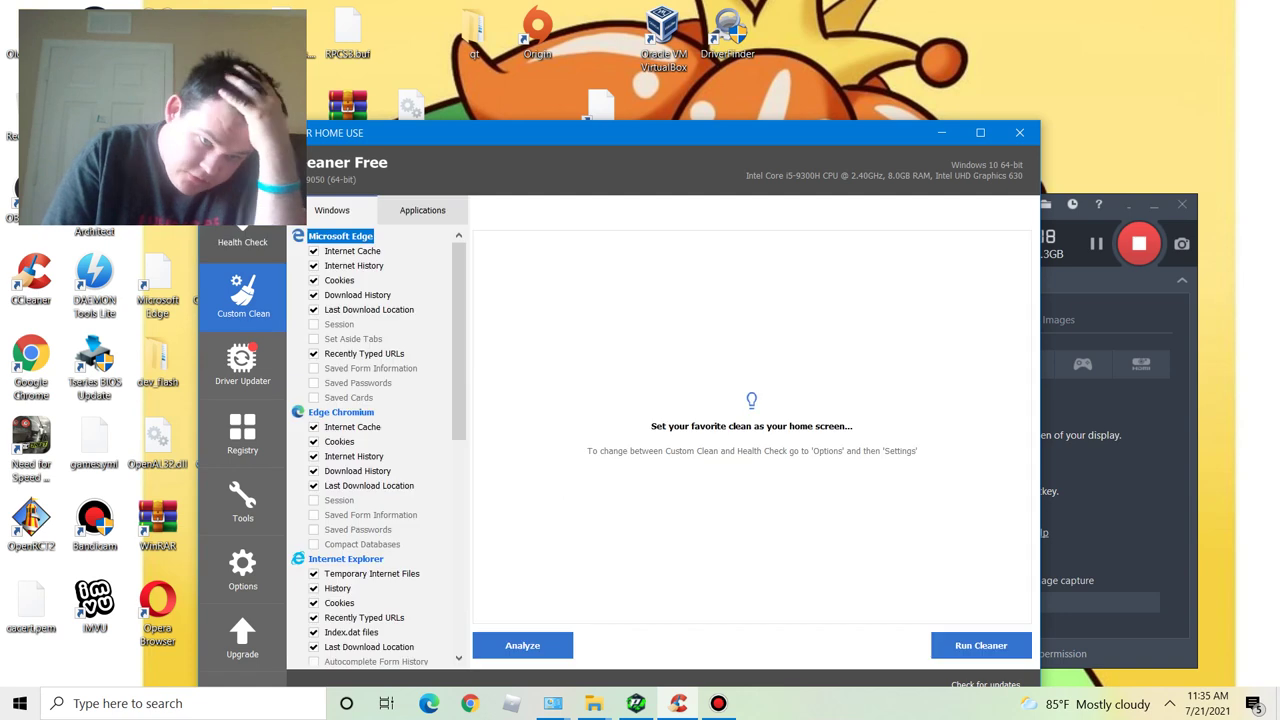
click(243, 240)
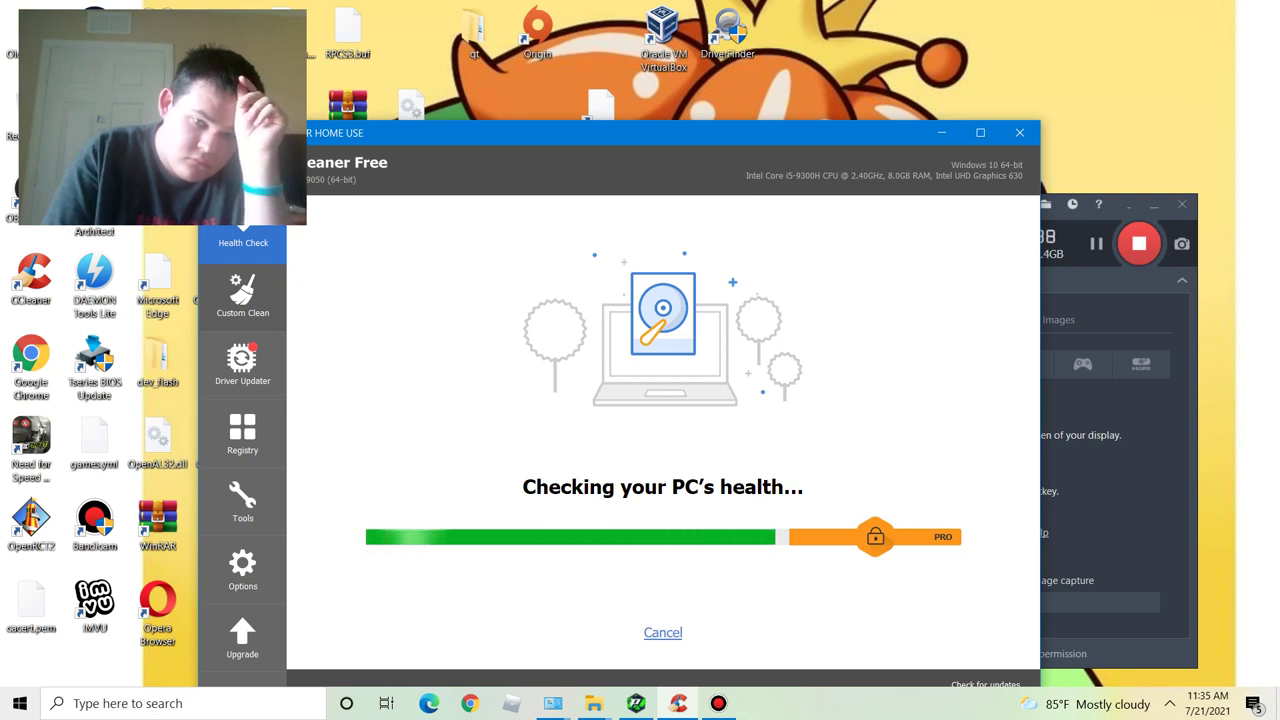
click(243, 297)
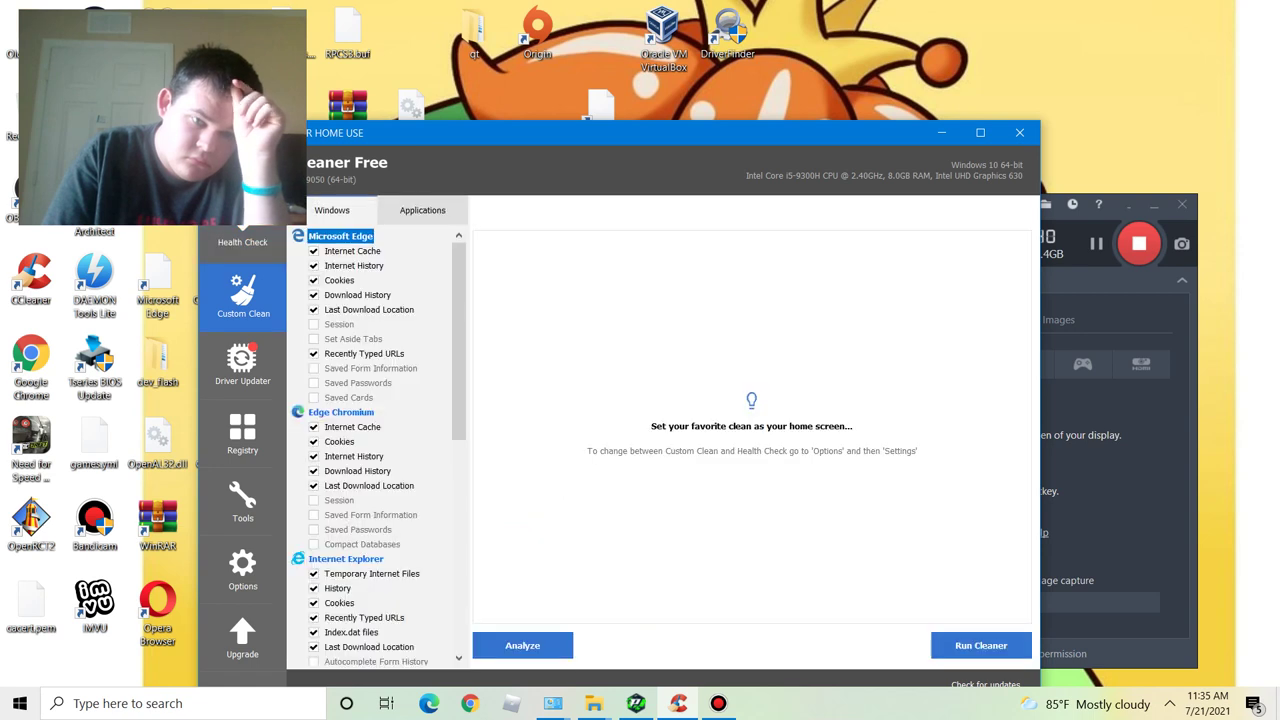
click(243, 241)
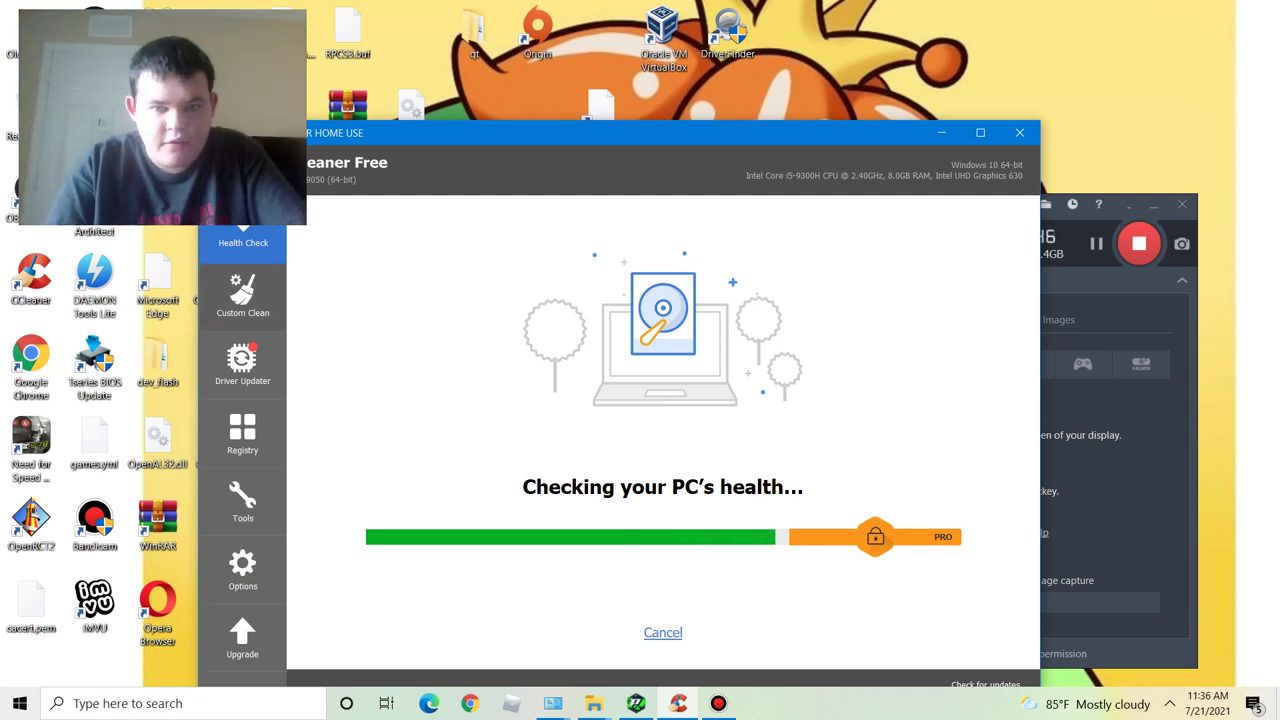
click(243, 297)
click(243, 243)
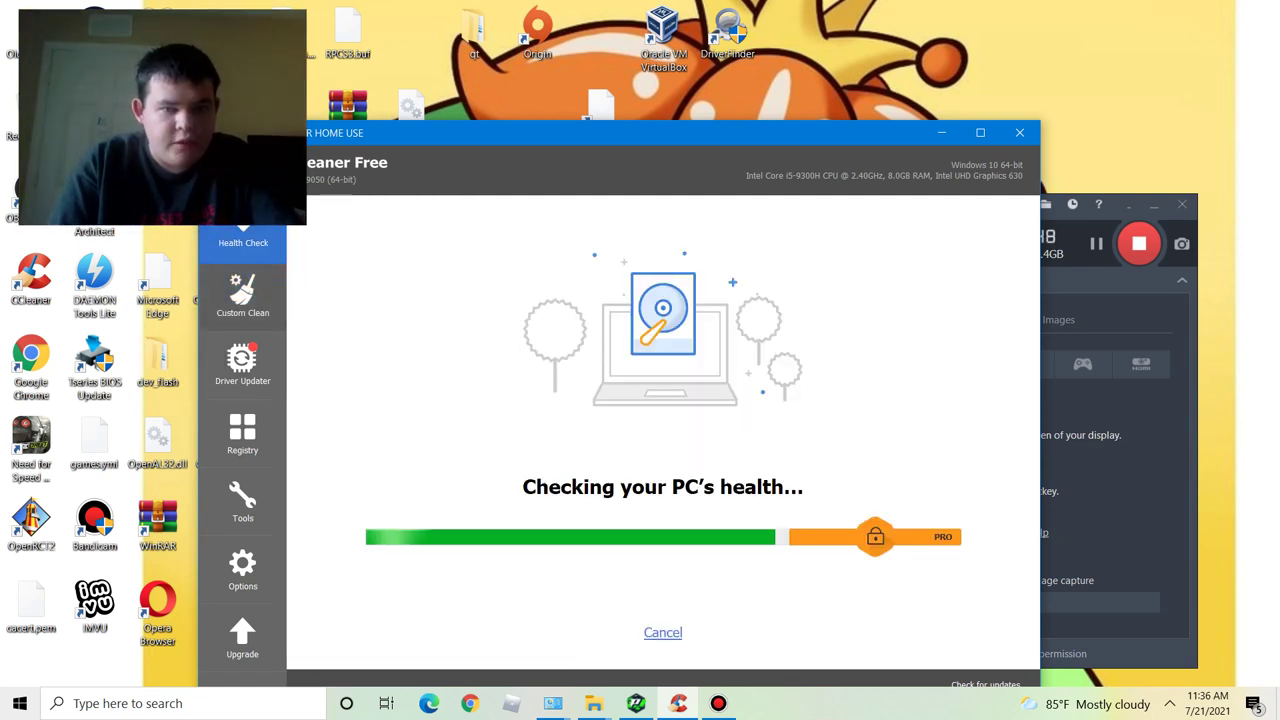
click(243, 295)
click(243, 238)
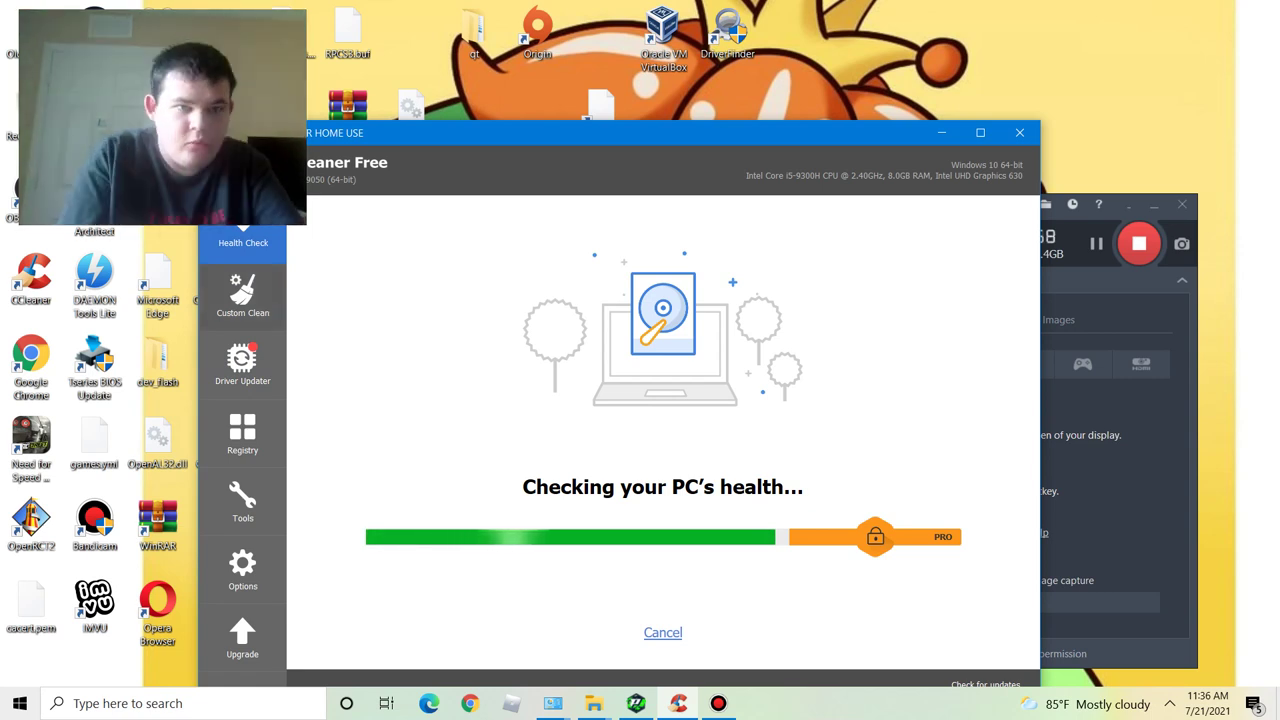
click(242, 295)
click(242, 242)
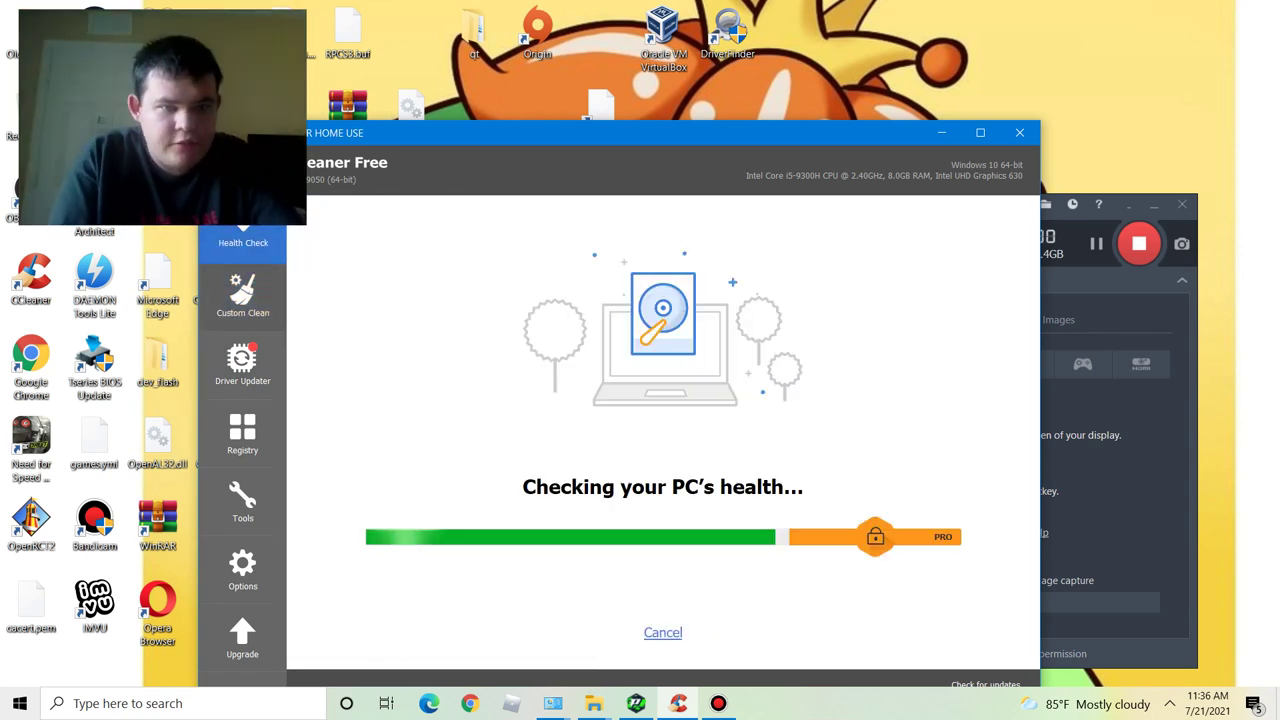
click(242, 296)
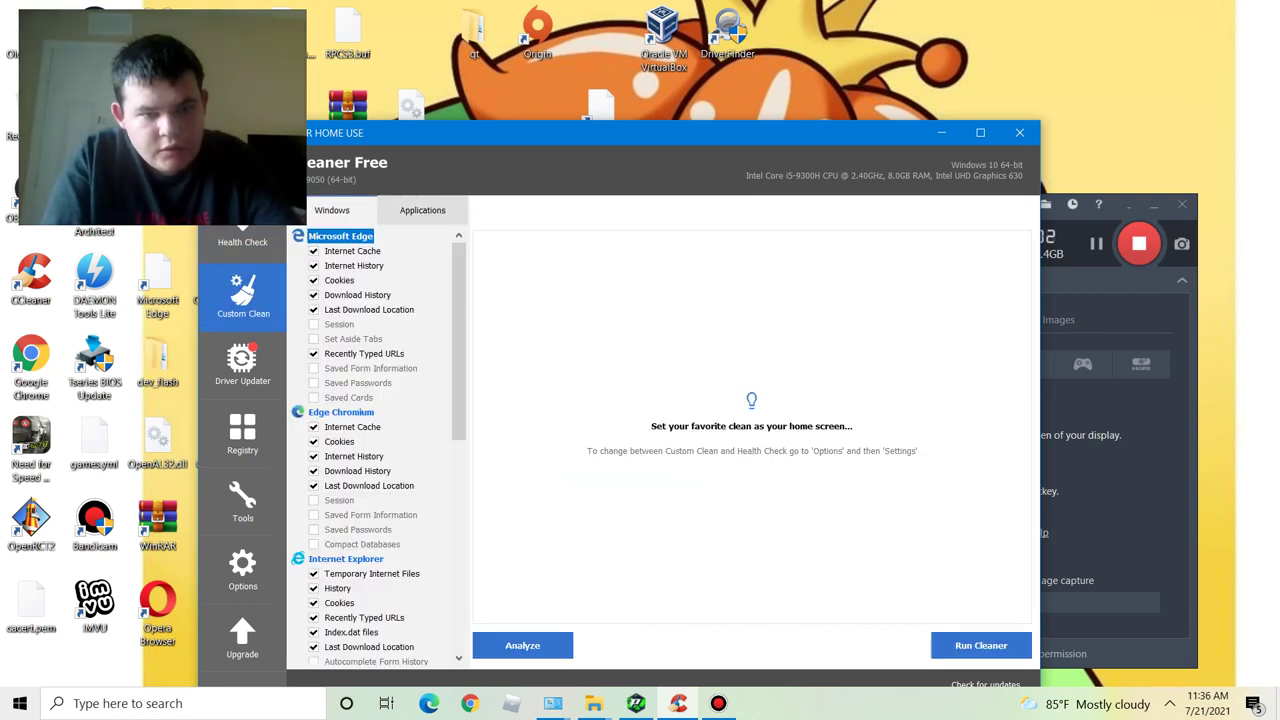
click(242, 364)
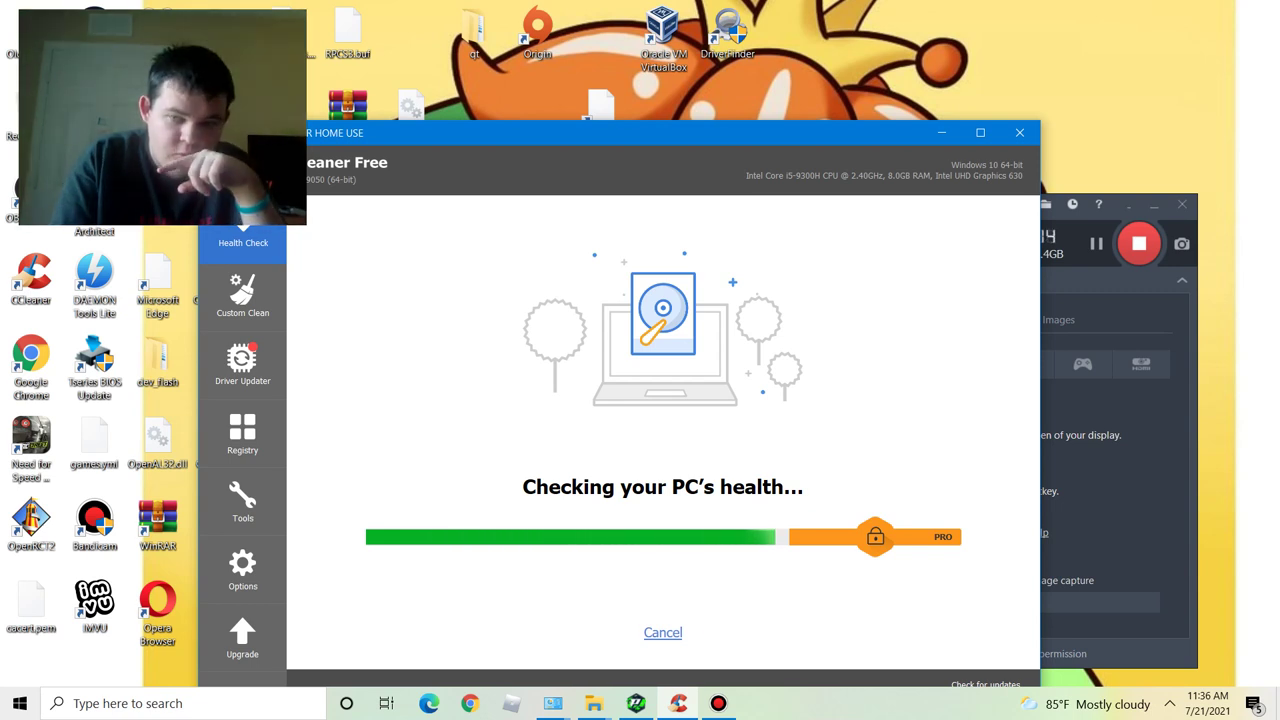
click(243, 297)
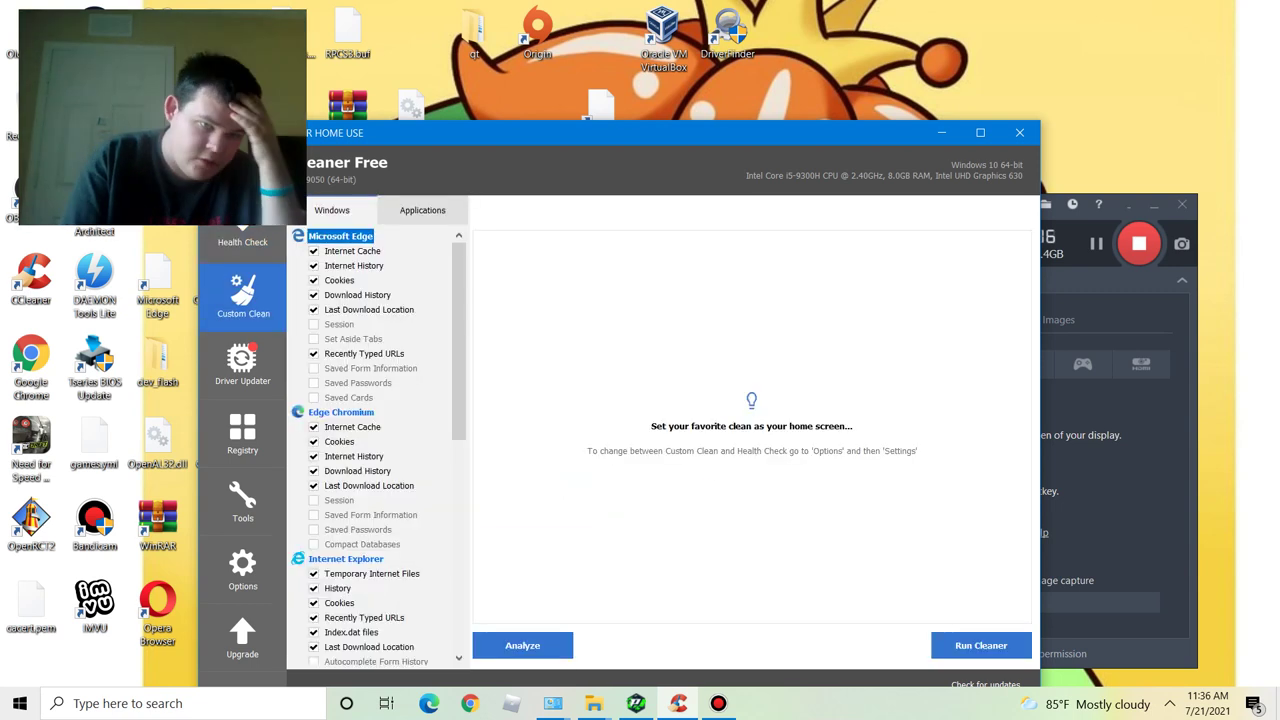
click(243, 243)
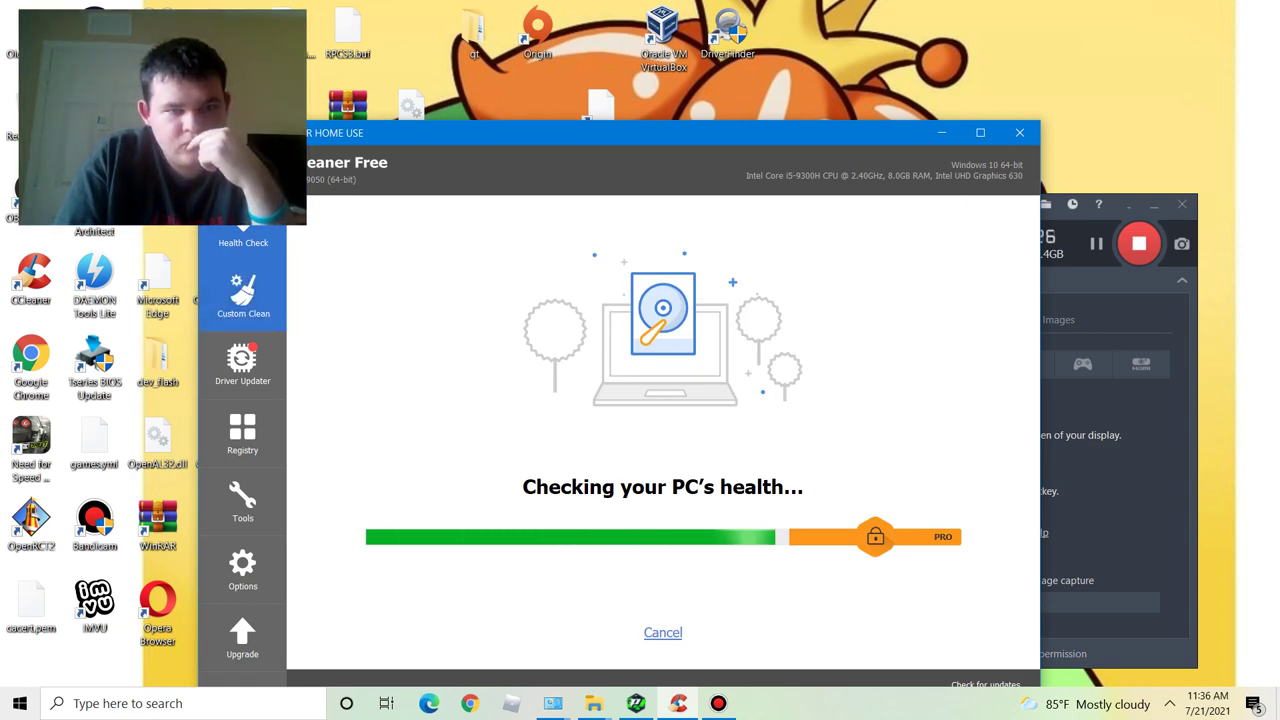
click(243, 297)
click(243, 240)
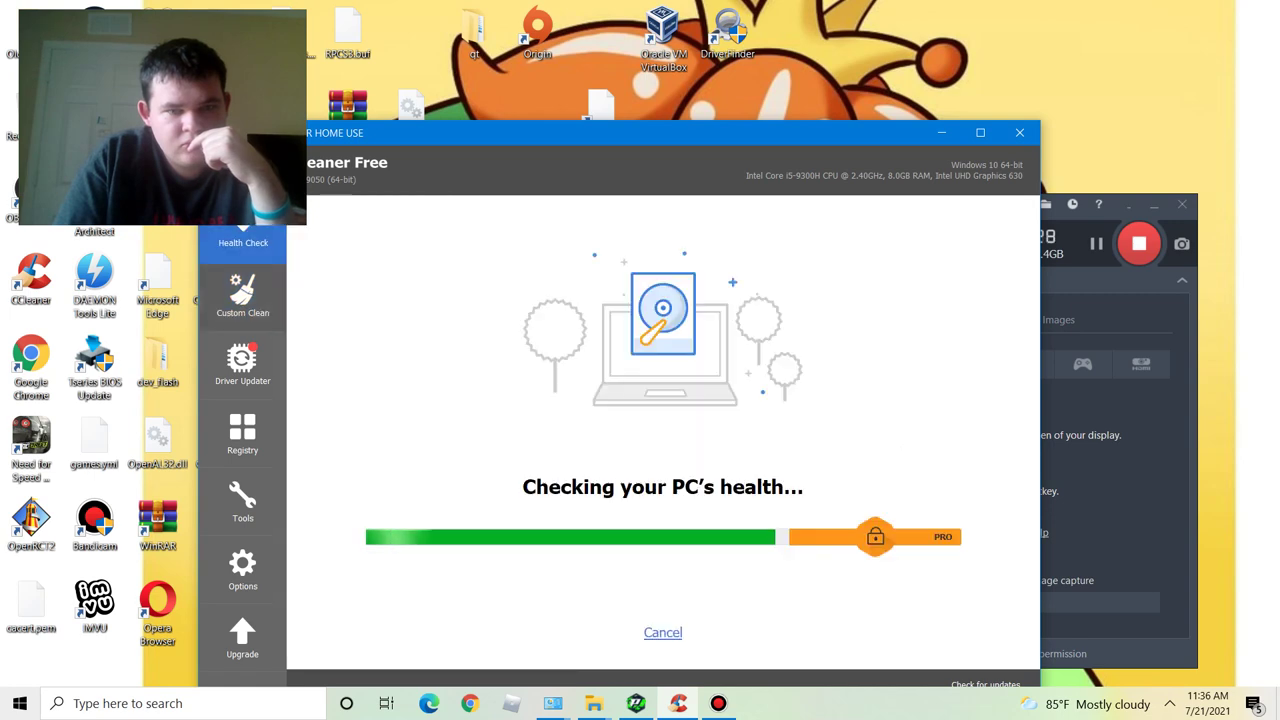
click(243, 297)
click(243, 364)
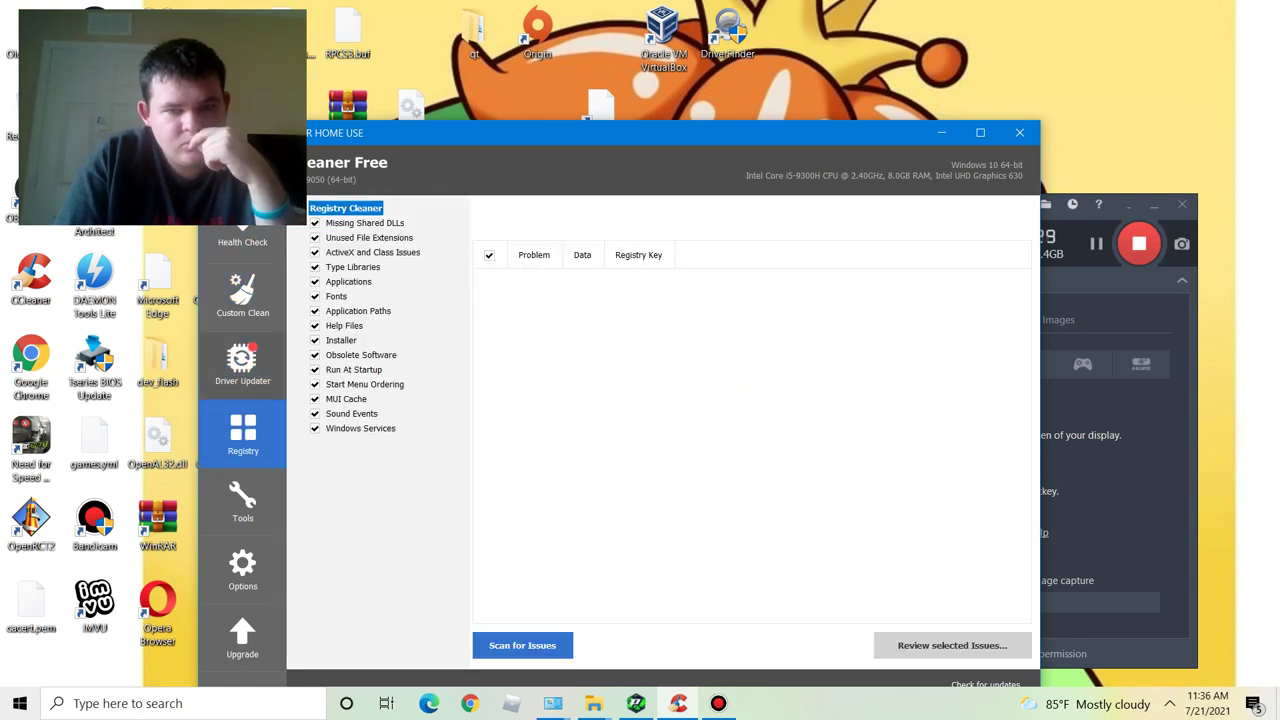
Return to the Health Check results and start fixing the issues found on the PC.
click(243, 296)
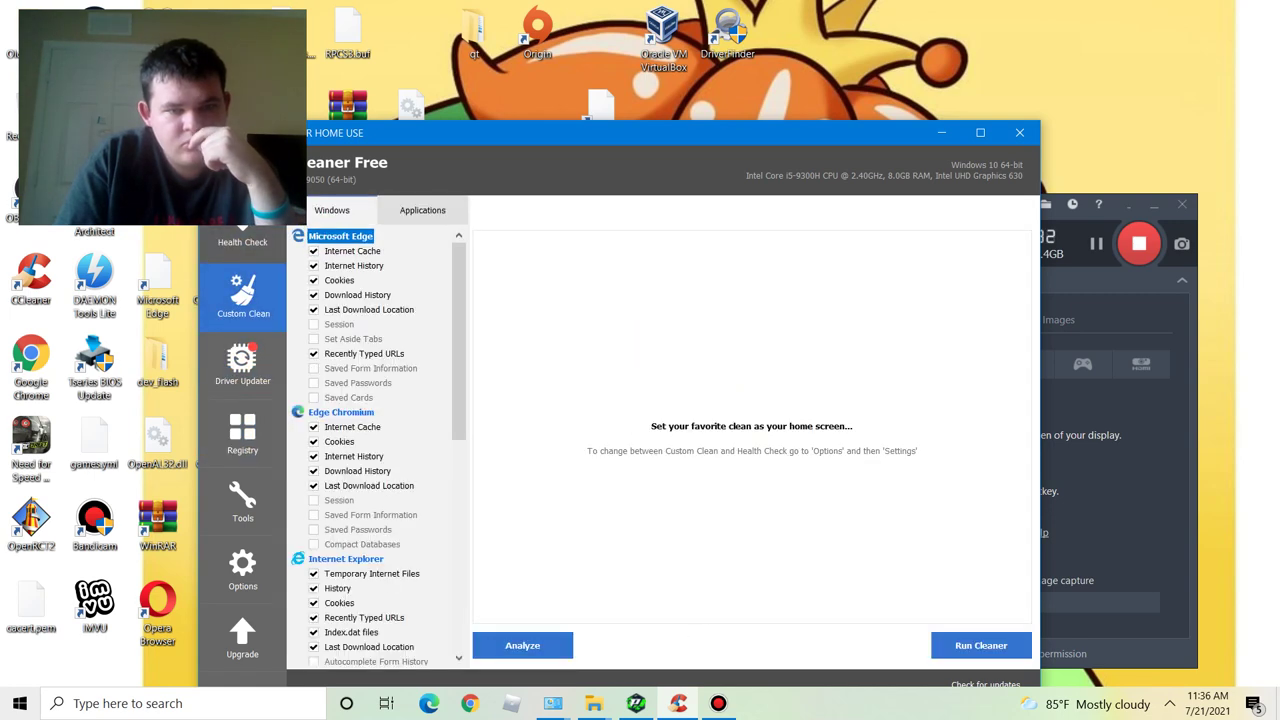
click(243, 240)
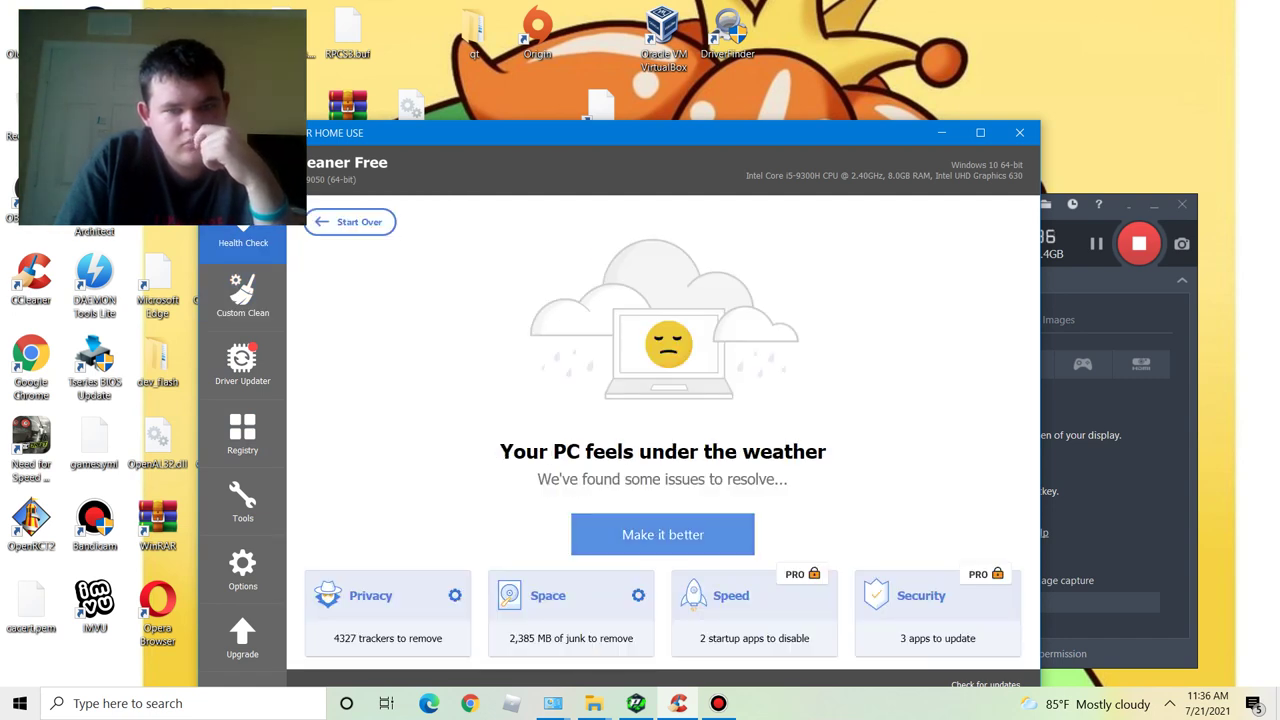
click(663, 535)
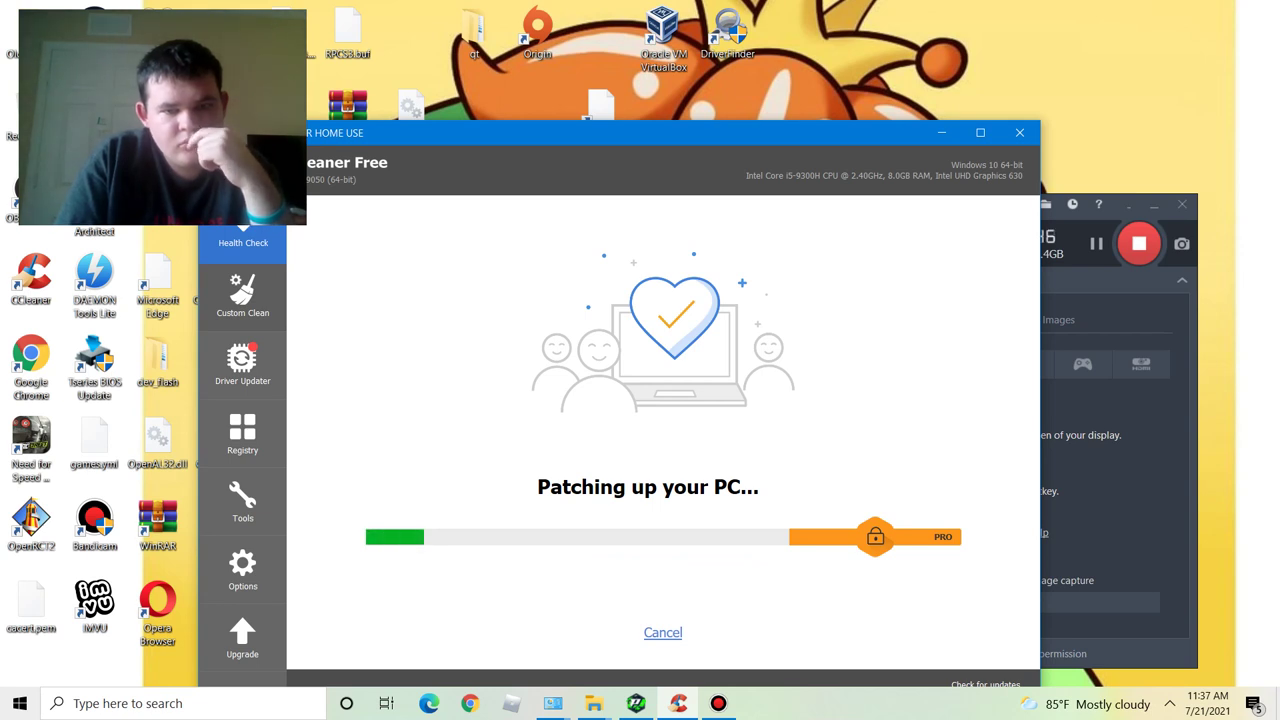
Examine Custom Clean's Applications options from Firefox to Windows and its Windows options from Microsoft Edge to Advanced.
click(243, 297)
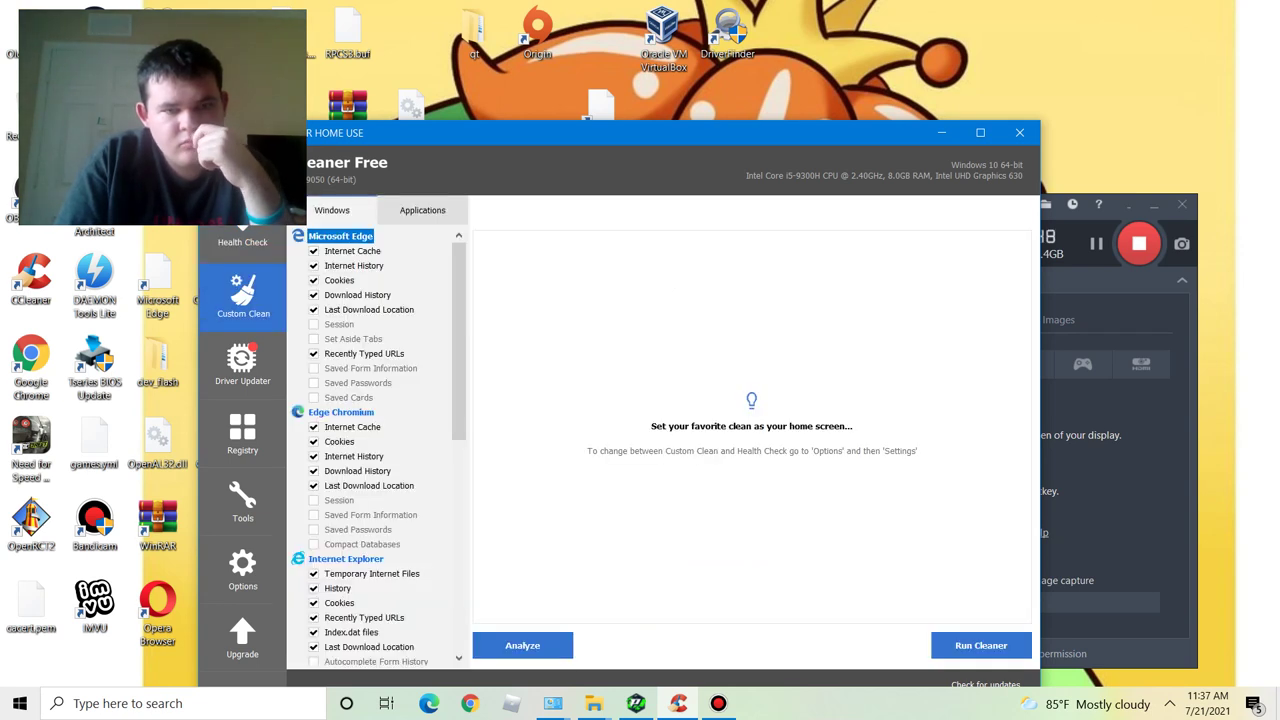
click(422, 210)
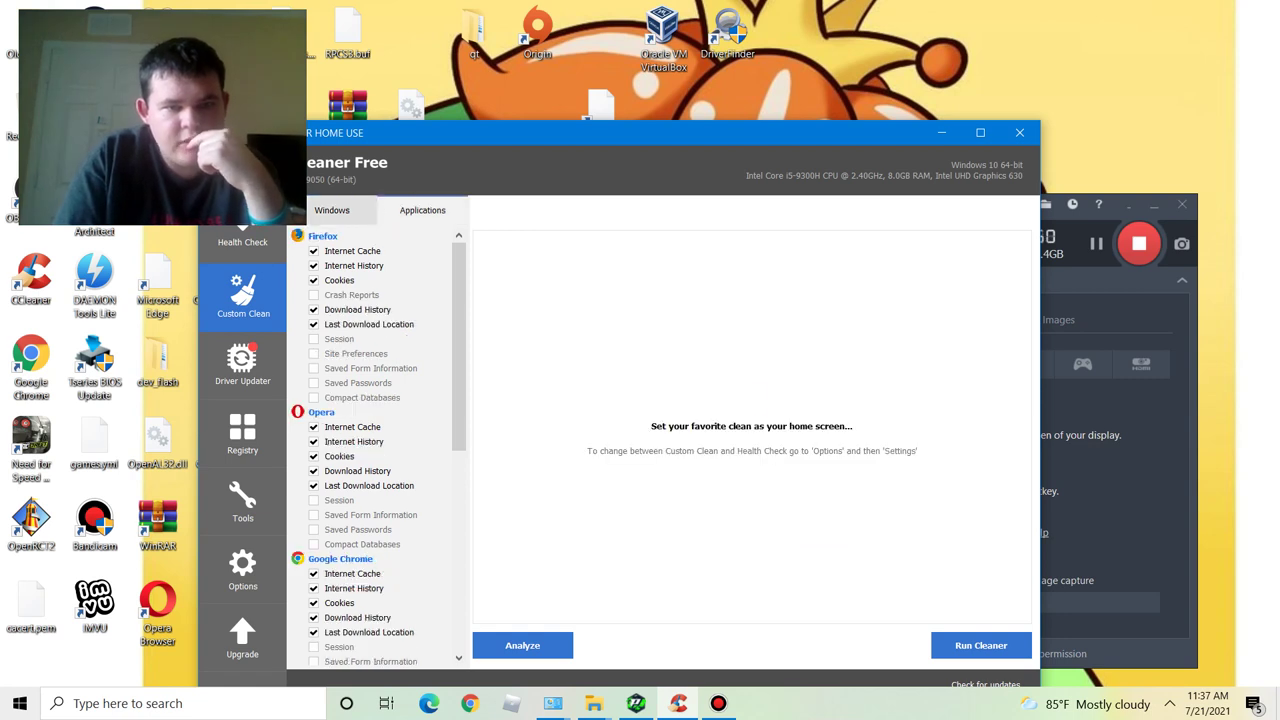
drag(459, 345, 459, 546)
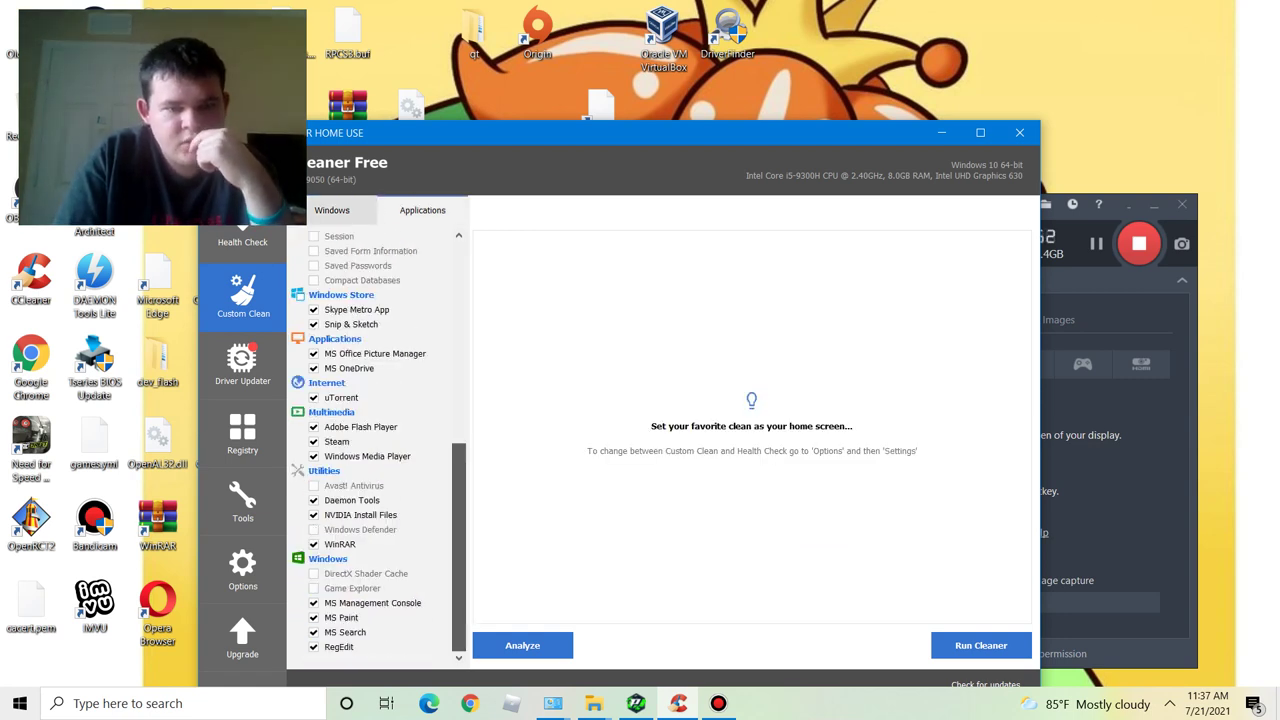
scroll(375, 448, up, 8)
click(332, 210)
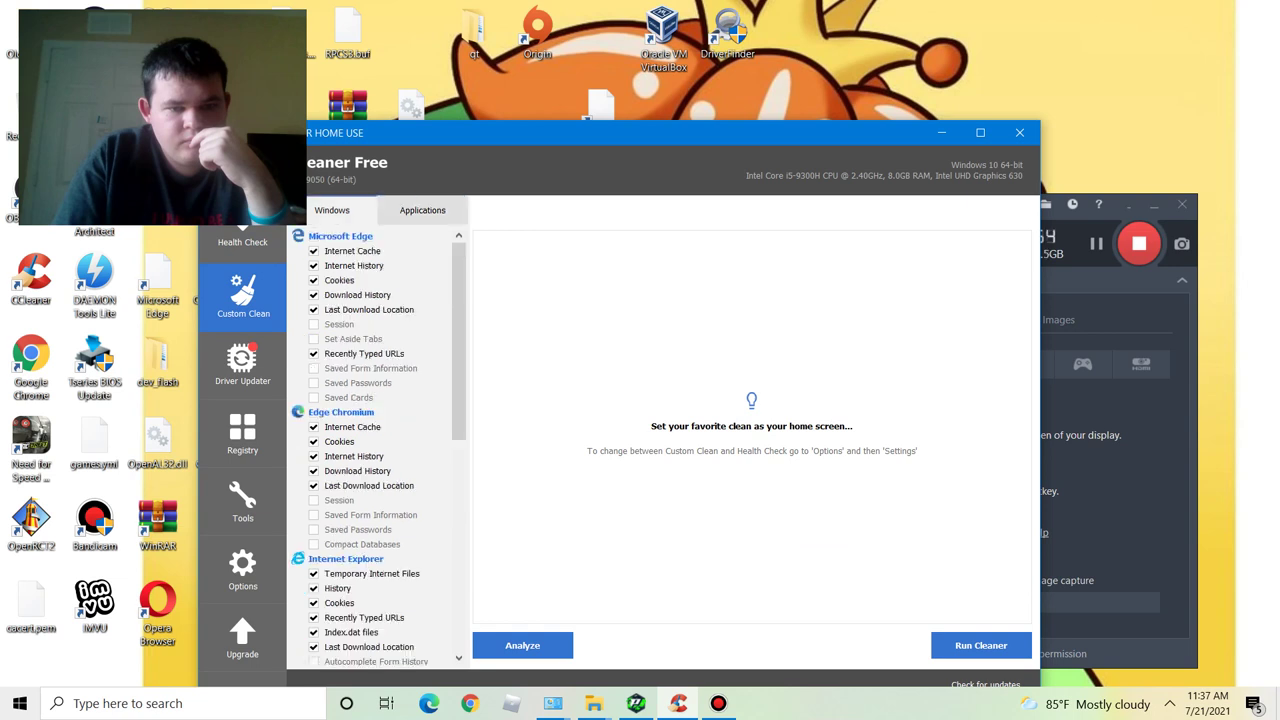
scroll(375, 448, down, 10)
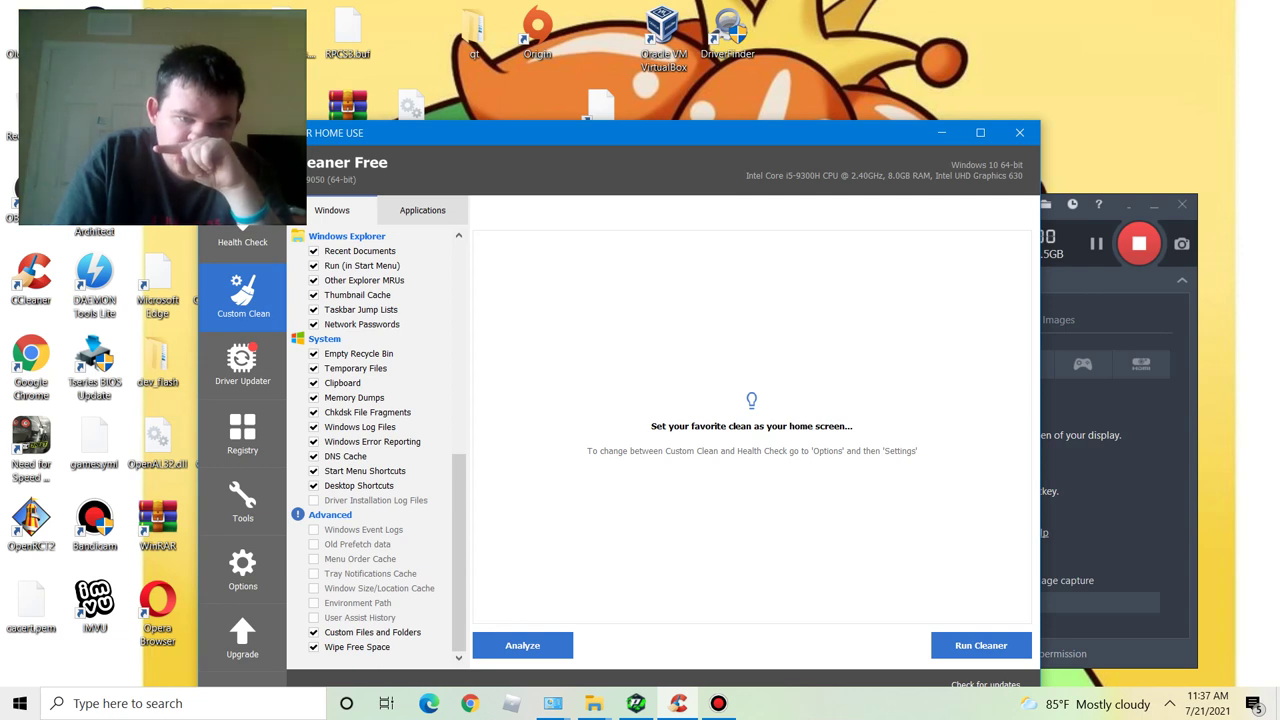
scroll(379, 448, up, 5)
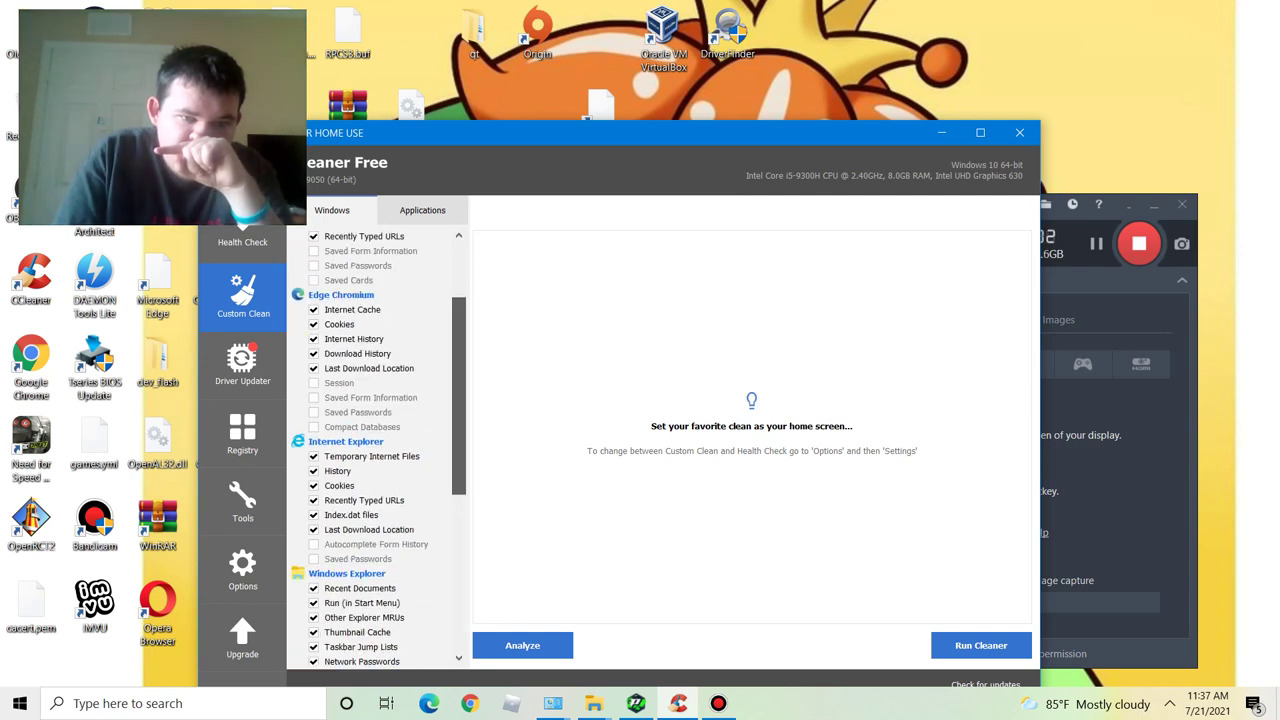
scroll(379, 448, up, 3)
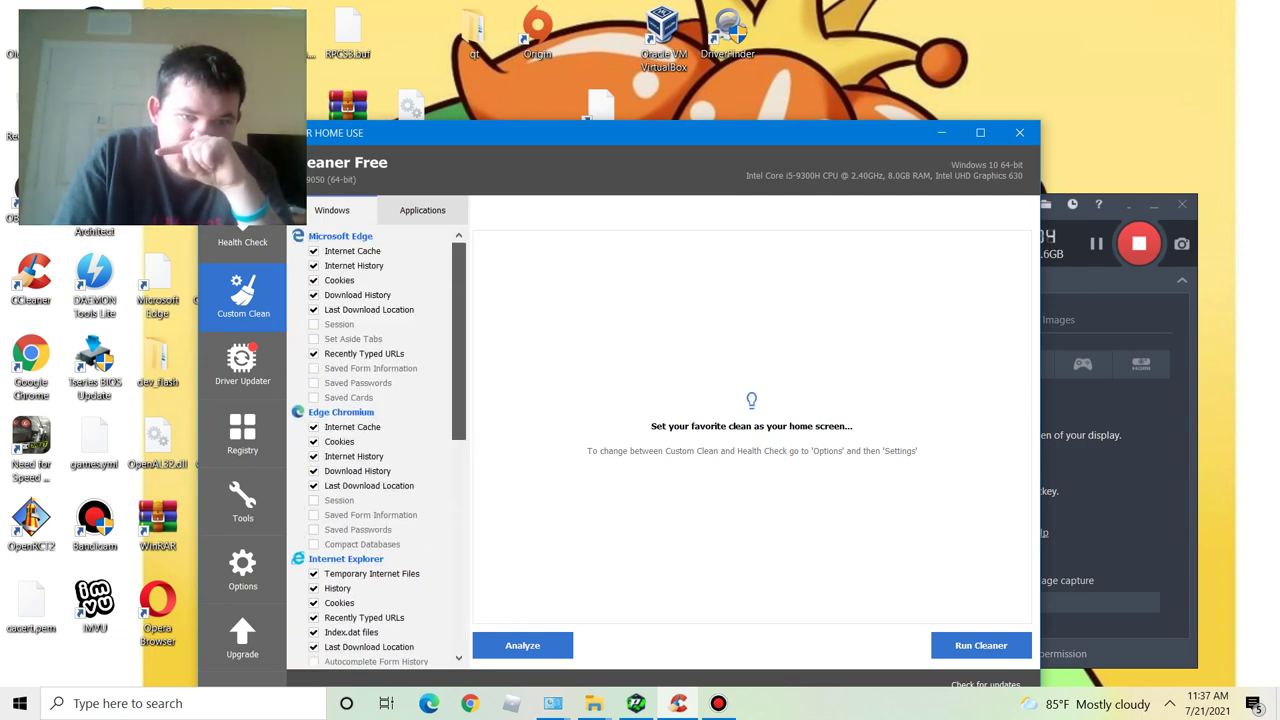
scroll(379, 448, down, 10)
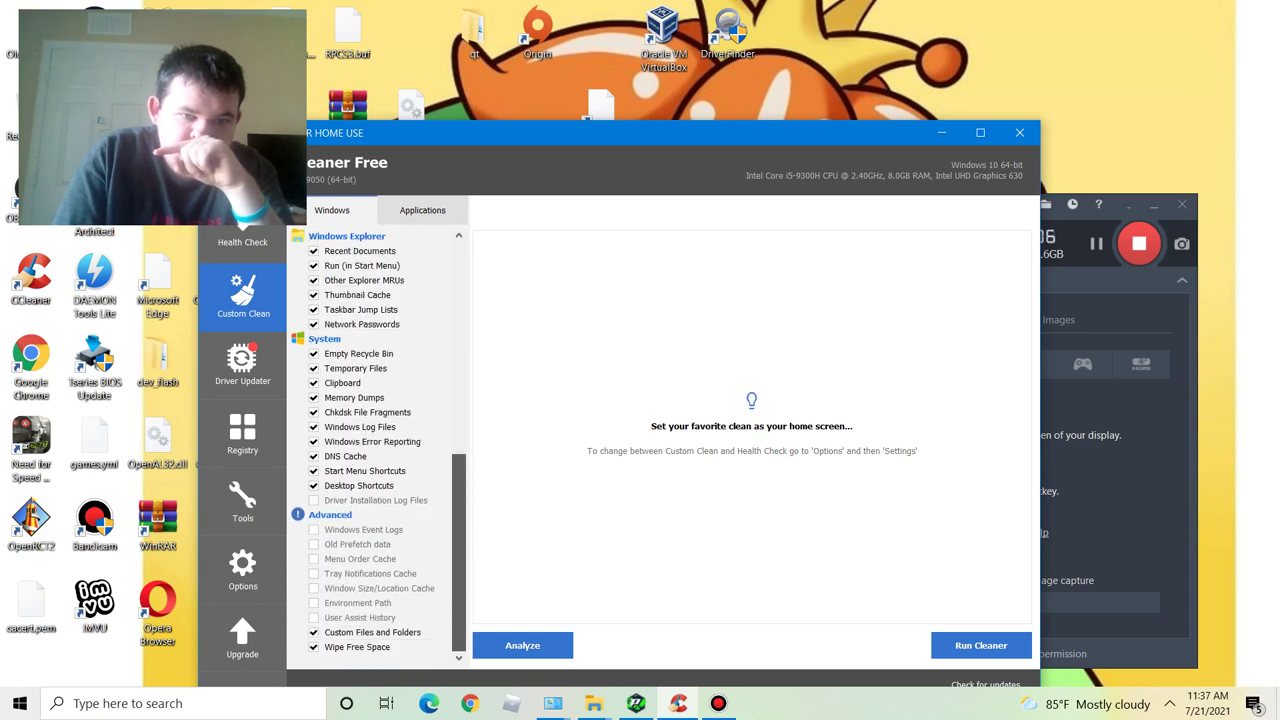
scroll(379, 448, up, 5)
scroll(379, 448, down, 5)
scroll(379, 448, up, 10)
scroll(379, 448, down, 10)
scroll(379, 448, up, 10)
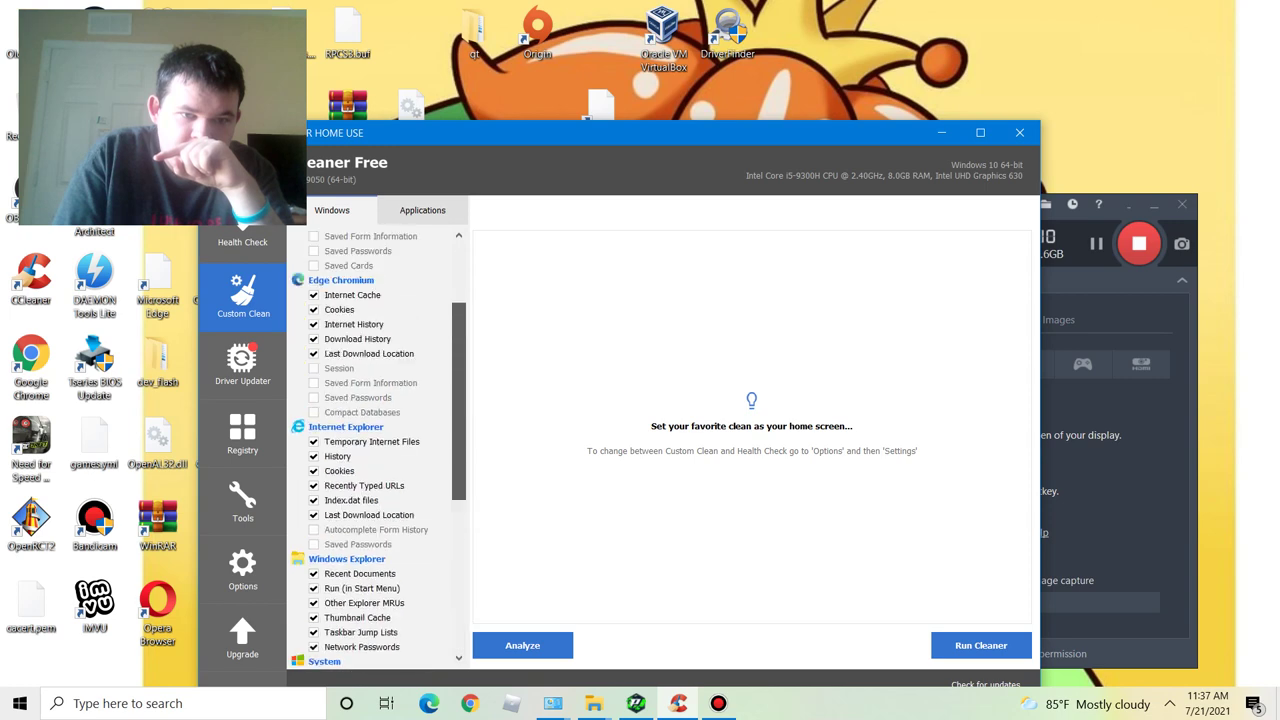
Check the Health Check repair progress and look over the Custom Clean, Driver Updater and Registry pages.
click(242, 365)
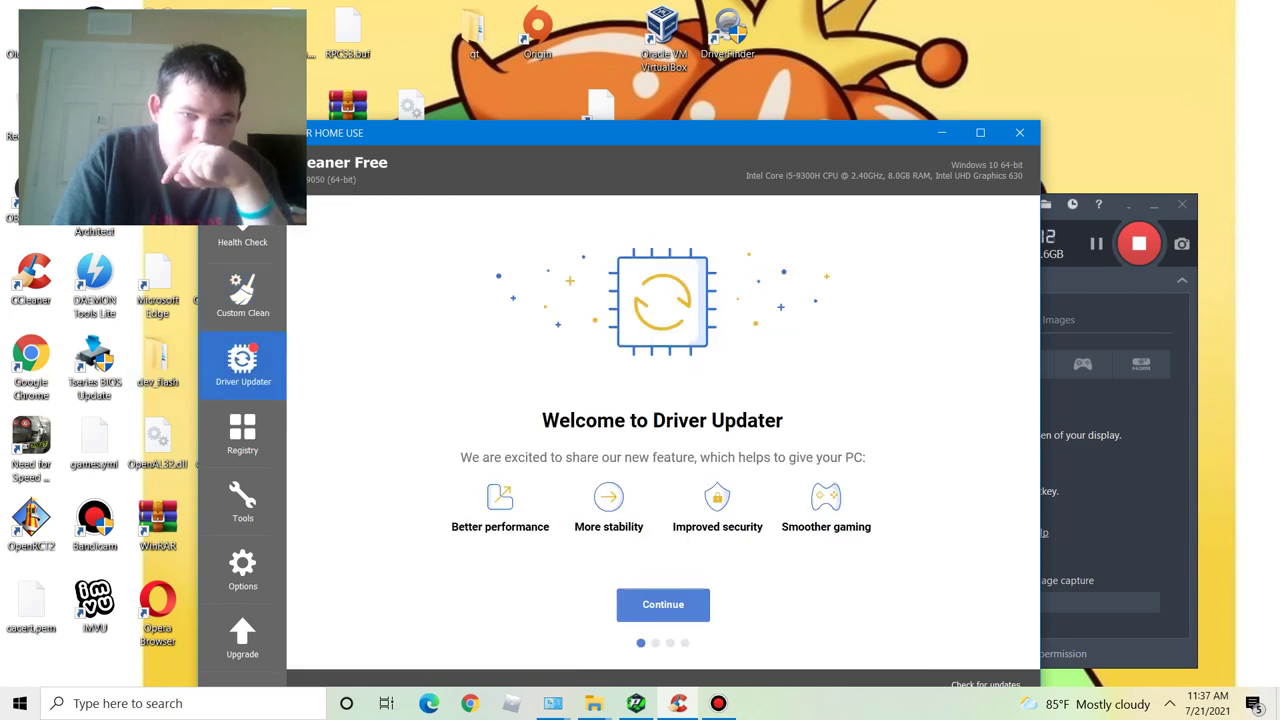
click(243, 295)
click(243, 238)
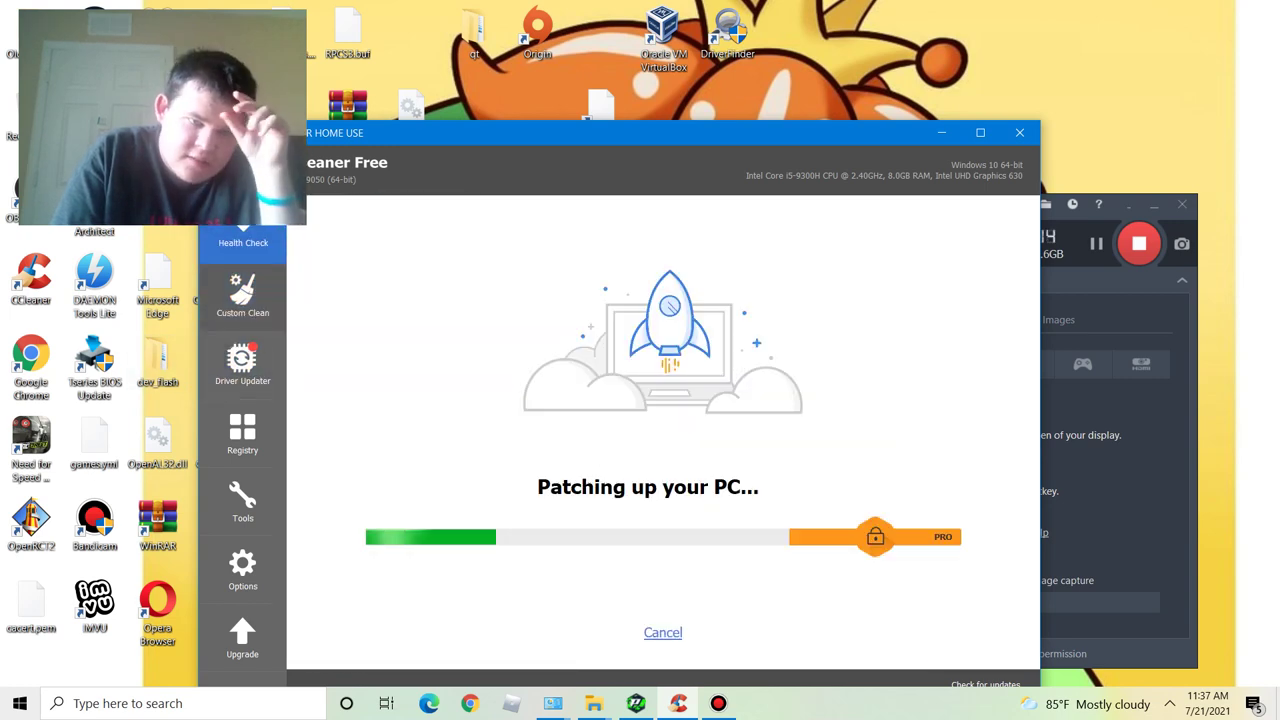
click(243, 296)
click(243, 365)
click(242, 433)
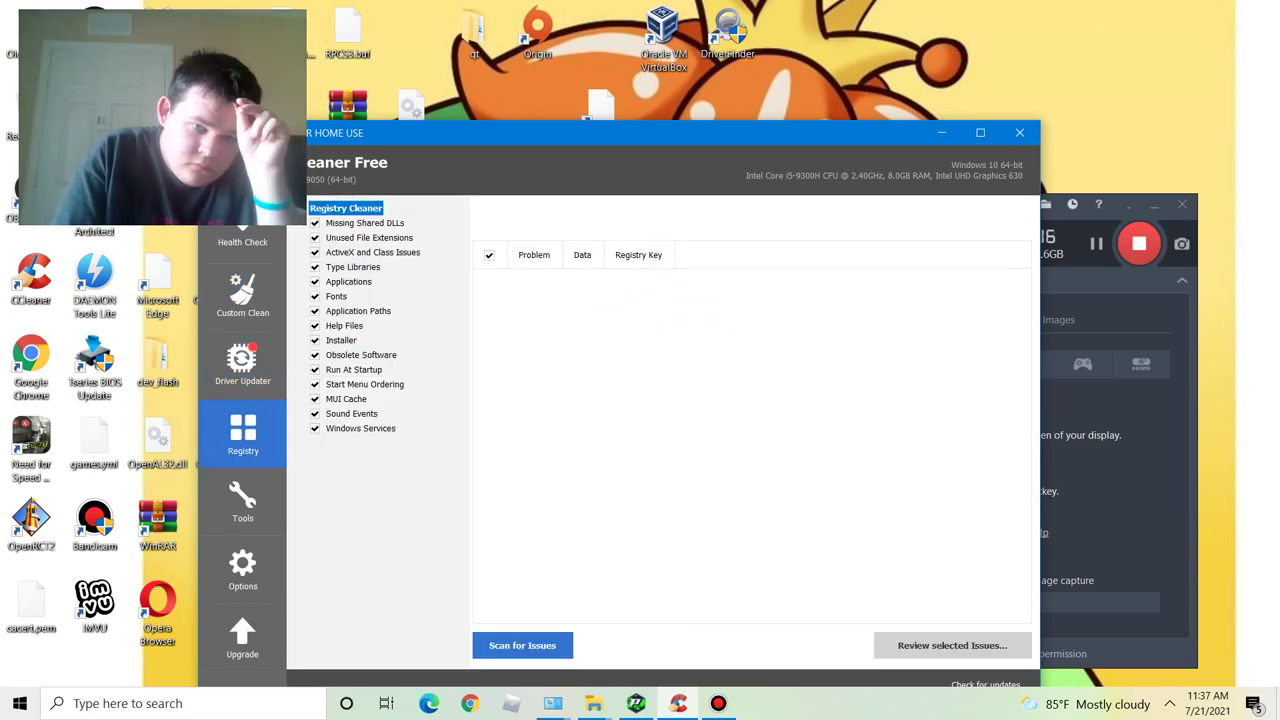
click(243, 295)
click(242, 365)
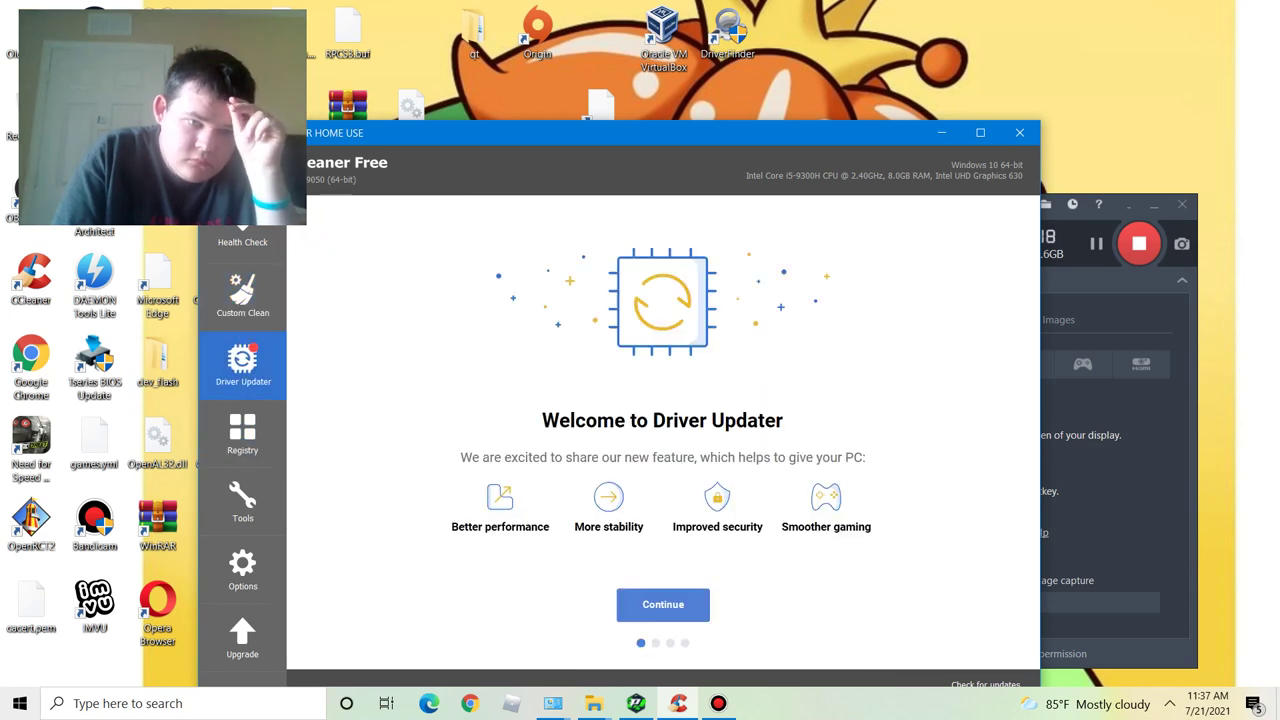
click(242, 433)
click(242, 365)
click(242, 433)
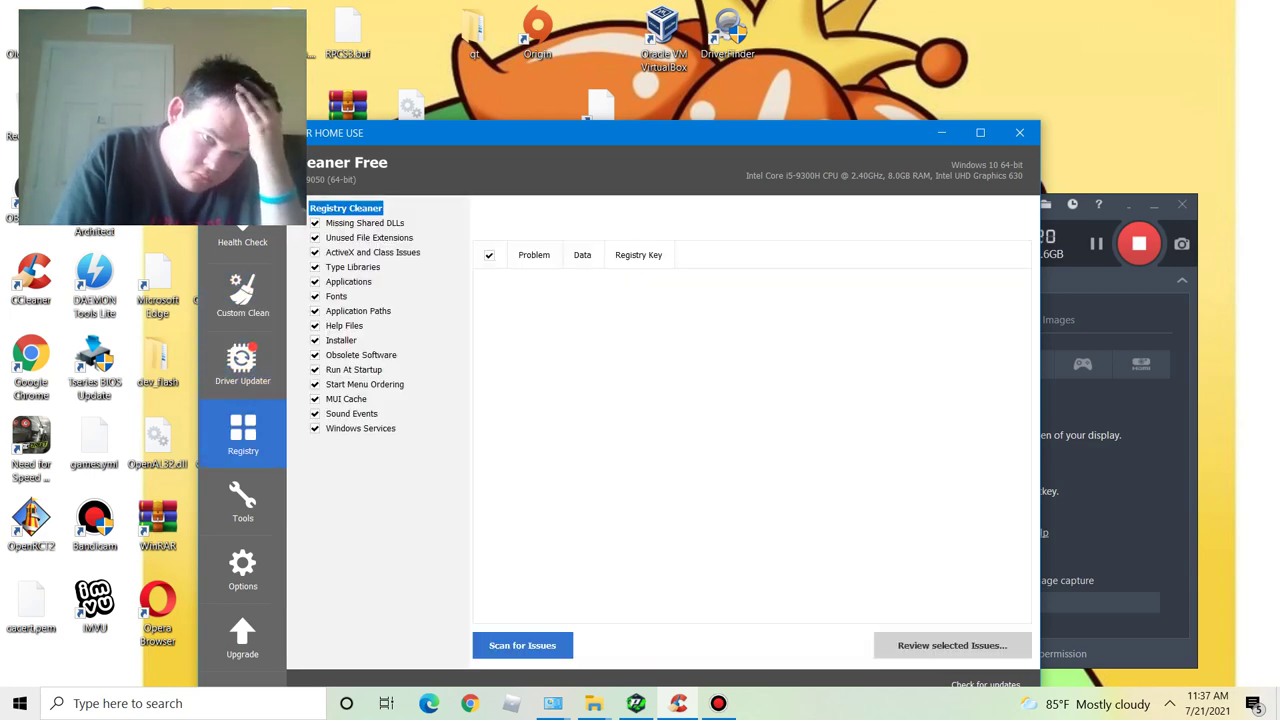
View the Drive Wiper, Uninstall, Software Updater, Startup and Browser Plugins tools.
click(242, 500)
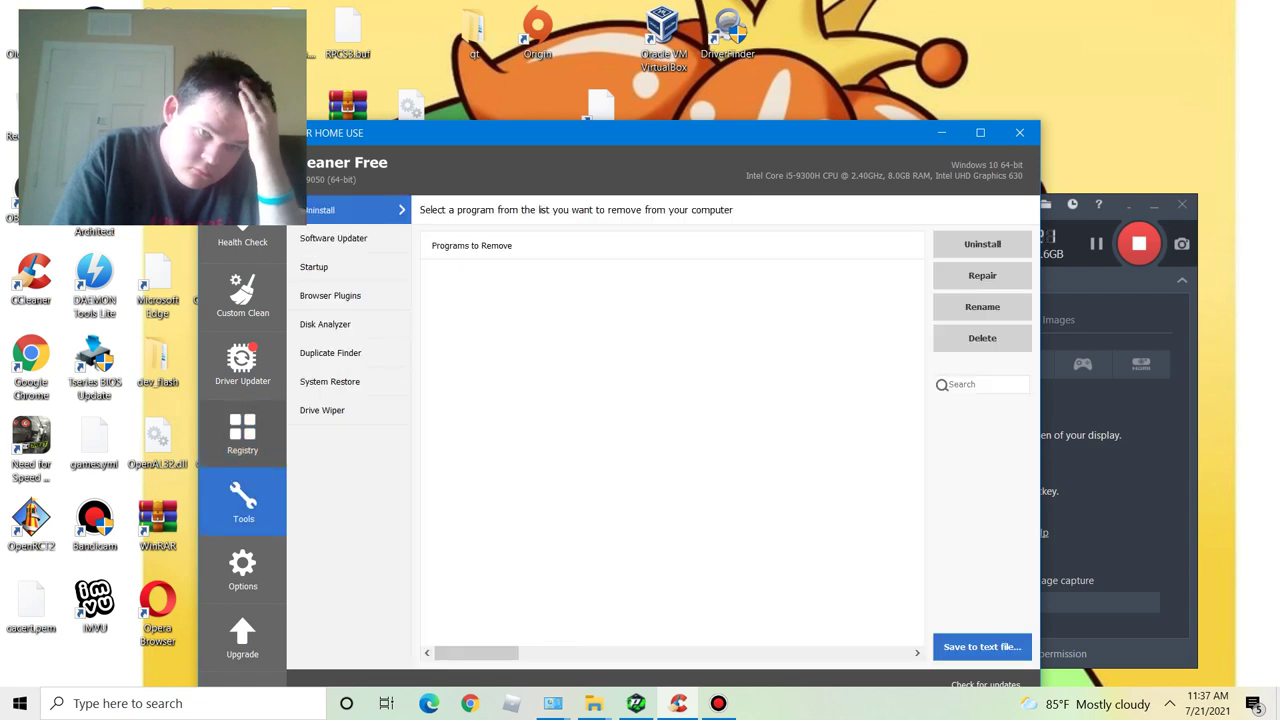
click(323, 410)
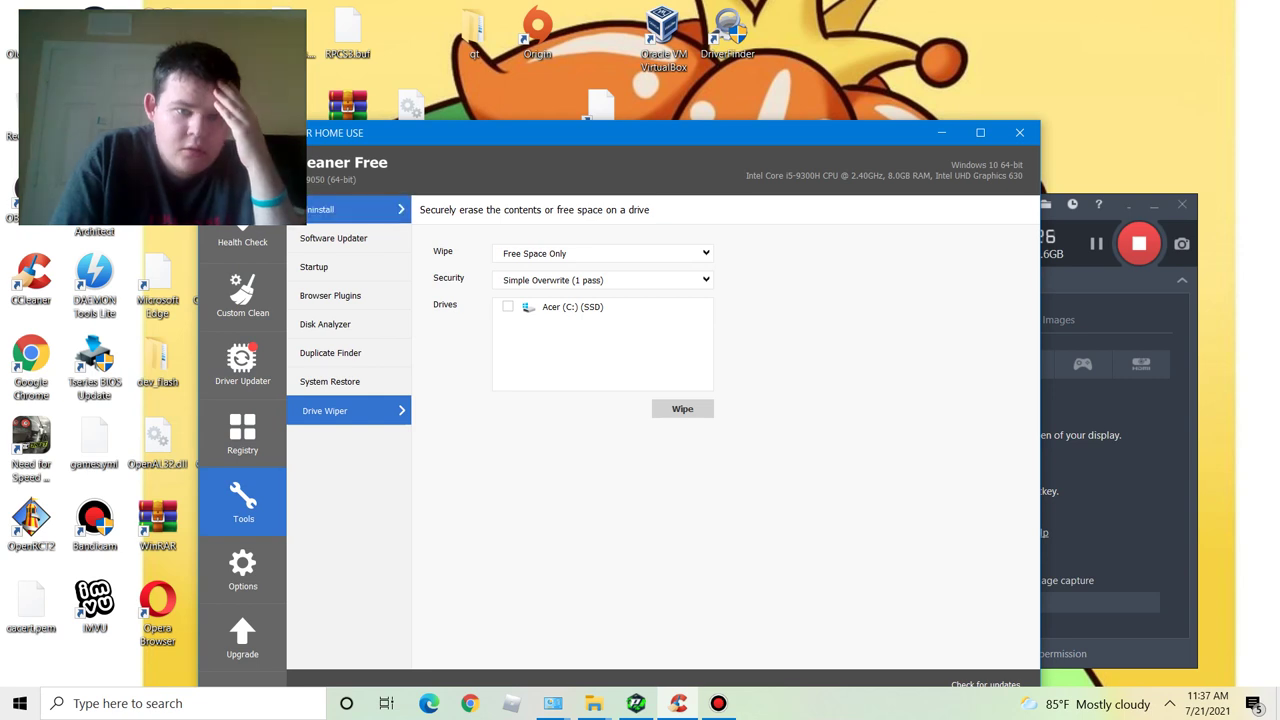
click(350, 210)
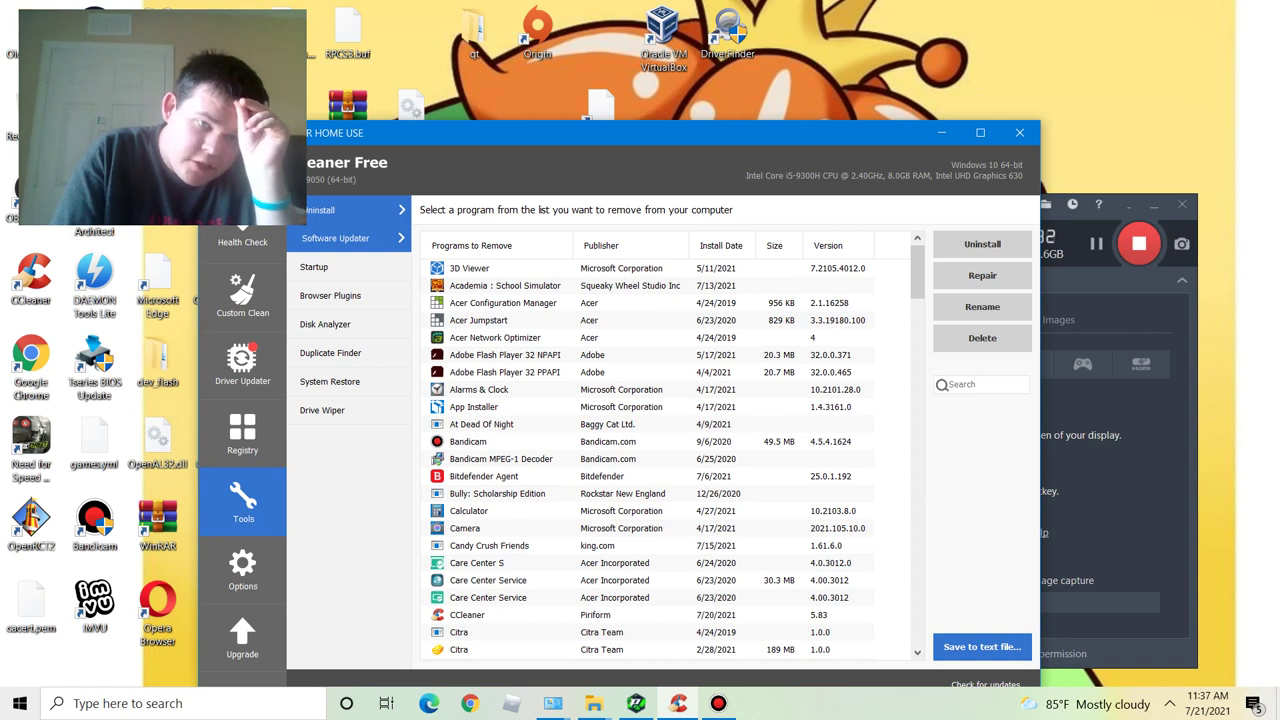
click(335, 238)
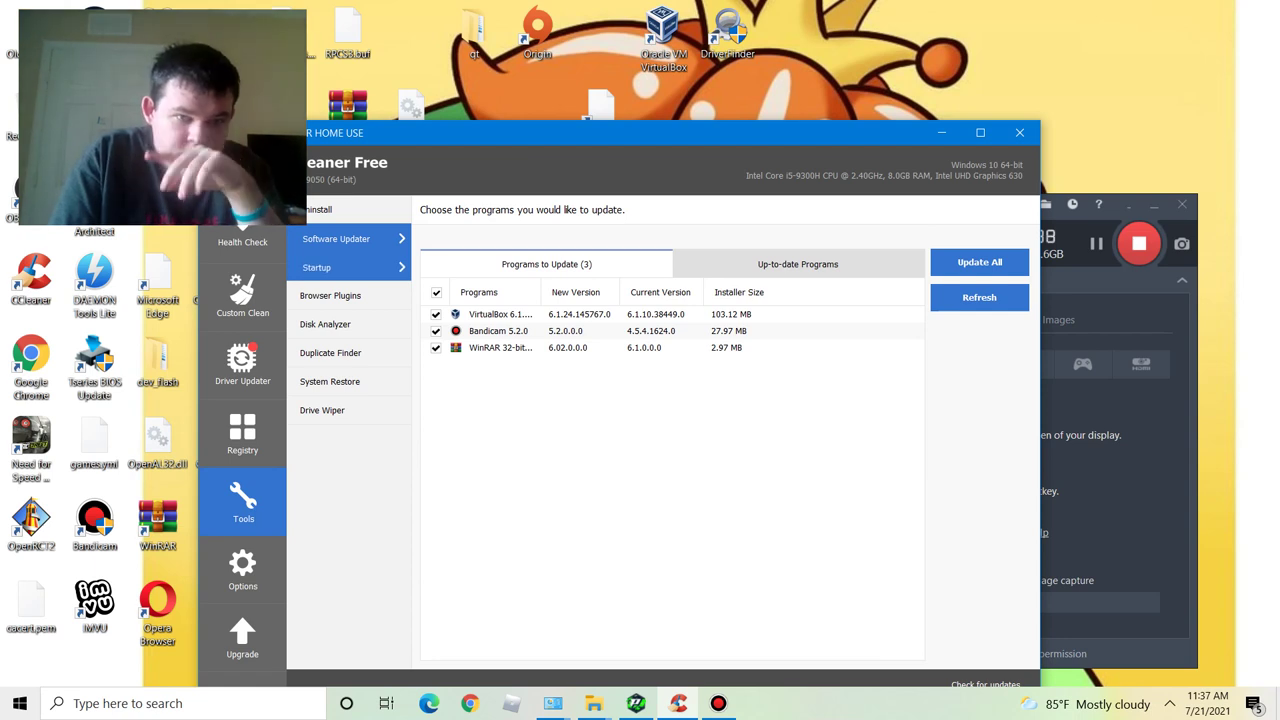
click(330, 267)
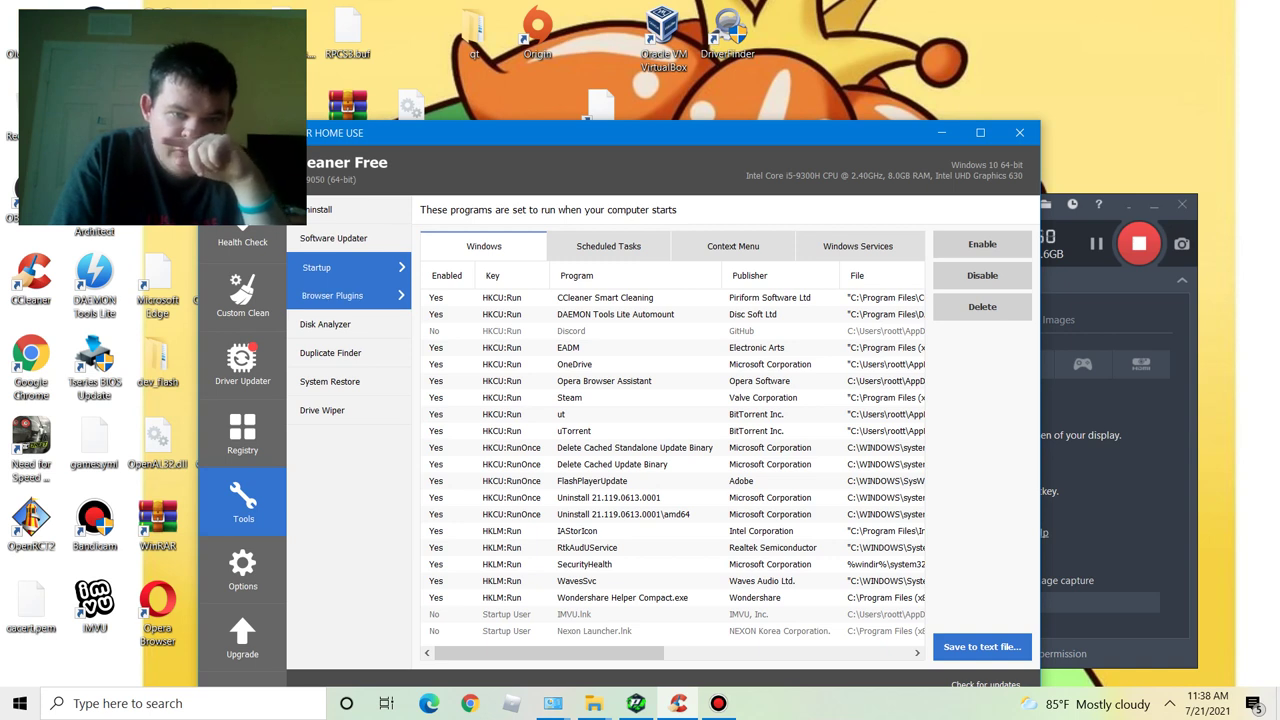
click(345, 296)
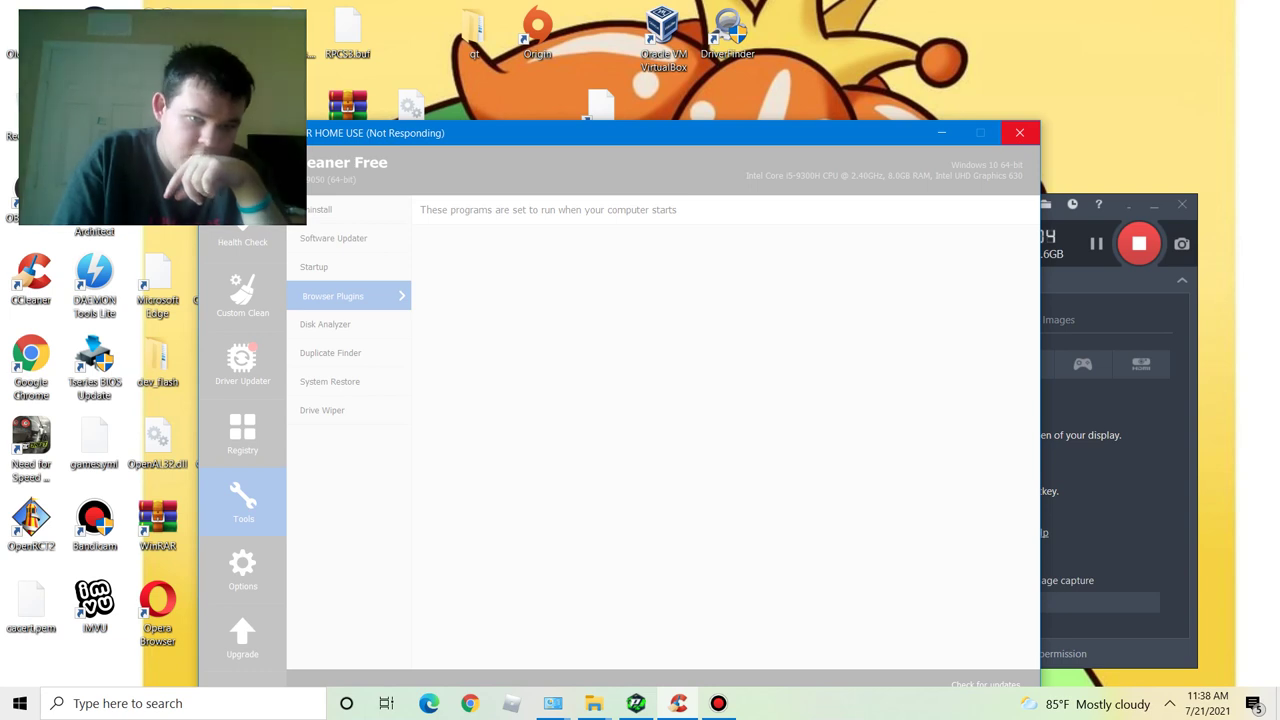
Set the Disk Analyzer to scan all file categories by including Everything.
click(328, 325)
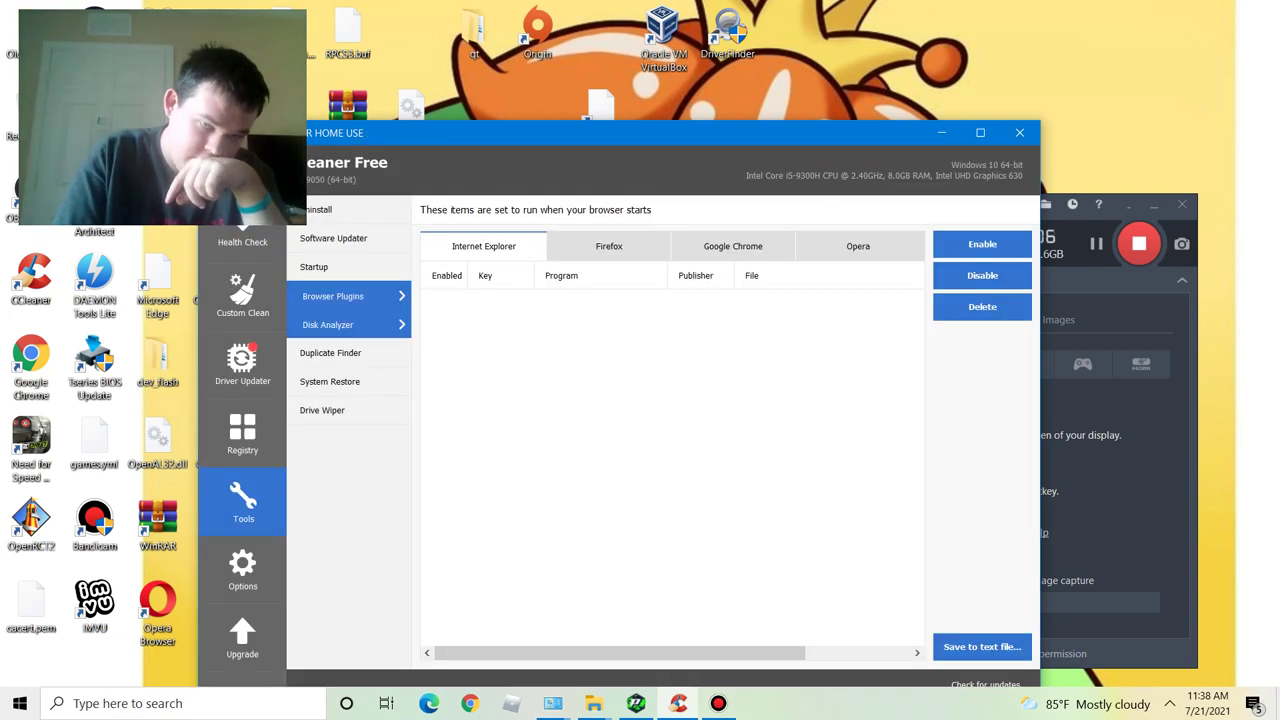
click(332, 353)
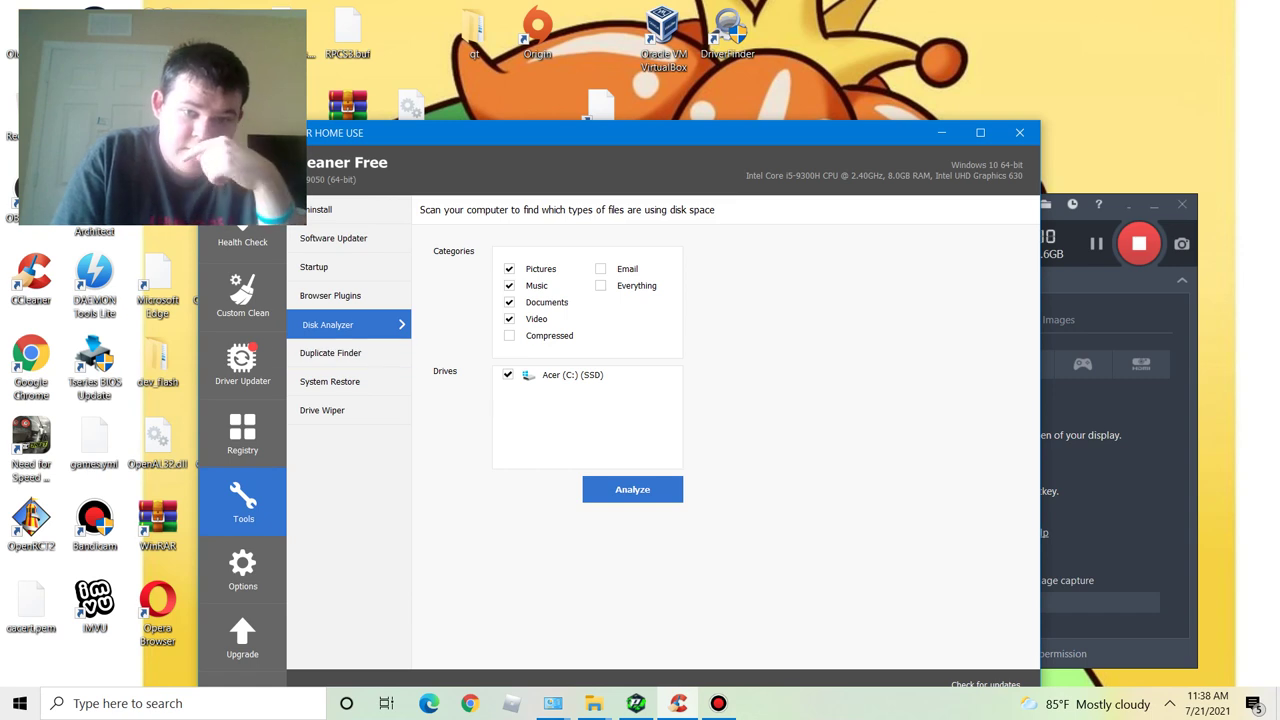
click(601, 286)
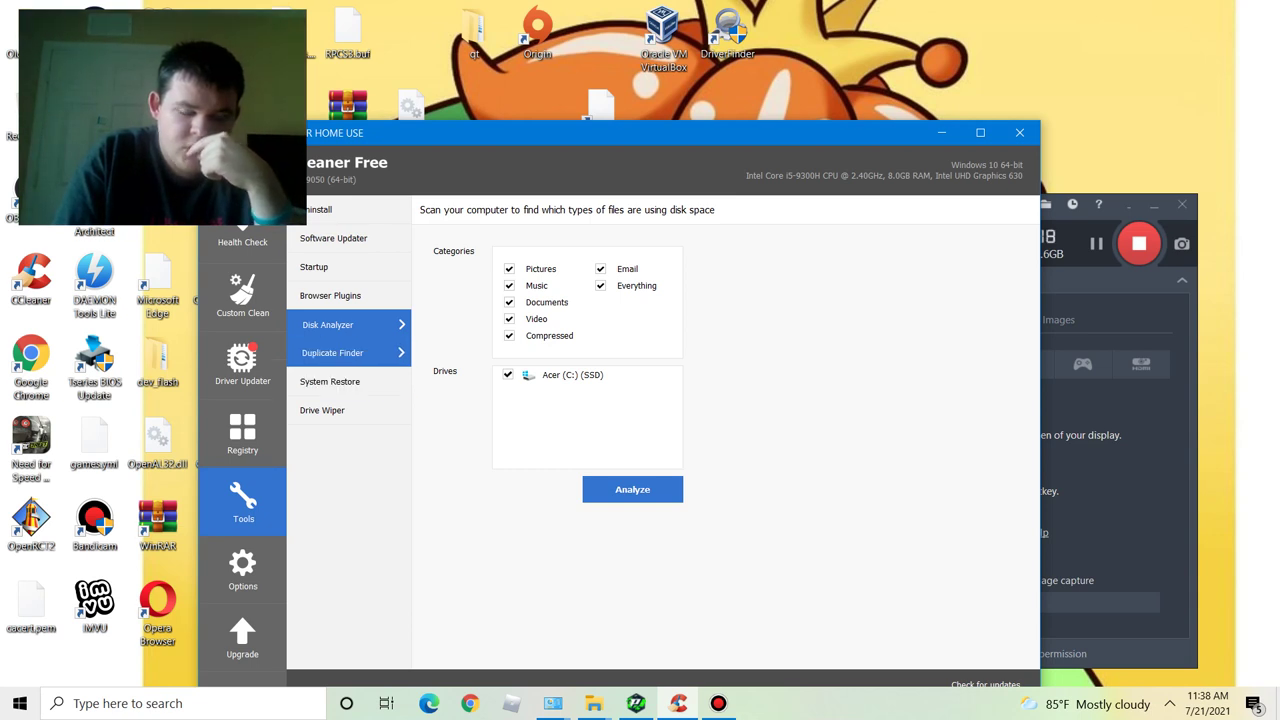
View the Duplicate Finder, System Restore and Drive Wiper tools.
click(335, 353)
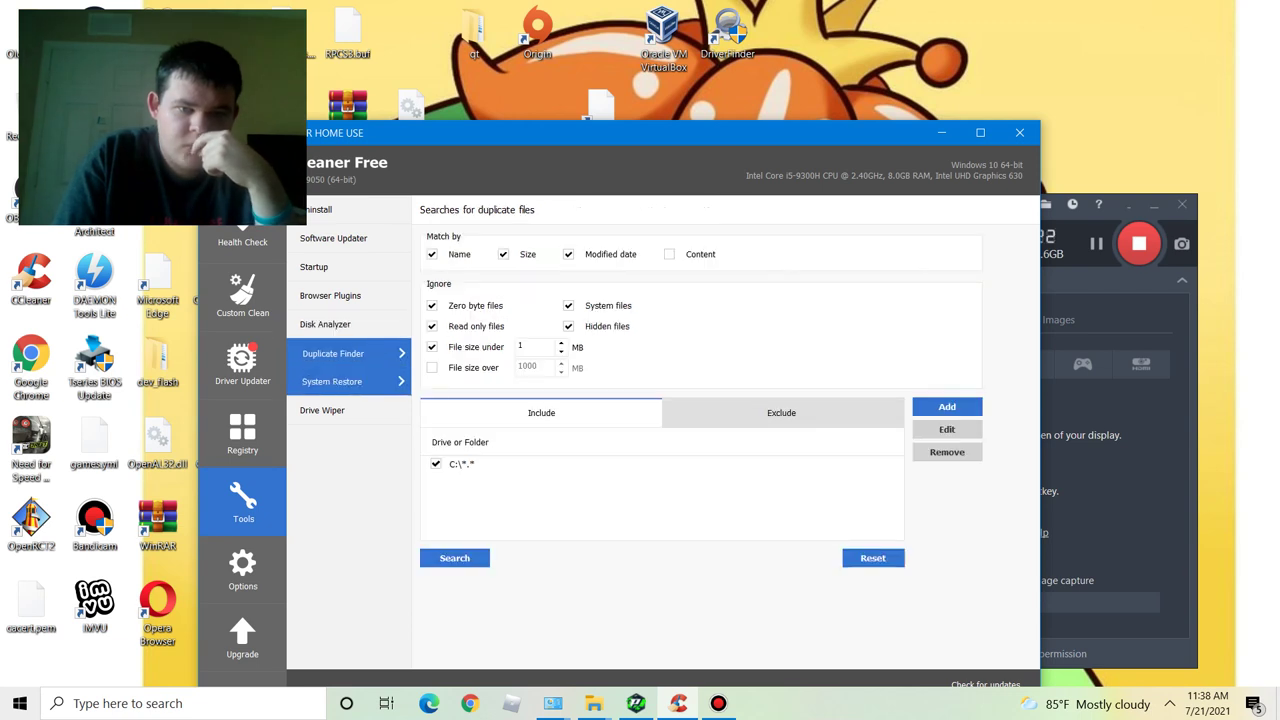
click(335, 382)
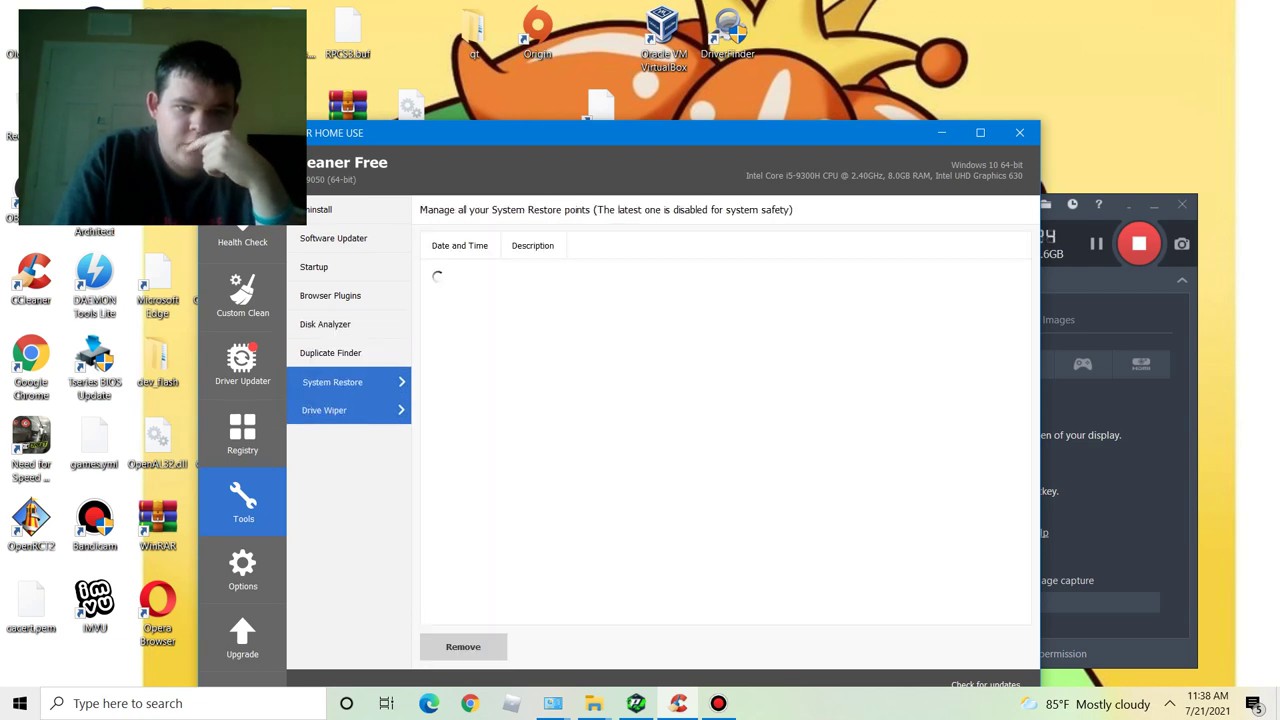
click(335, 410)
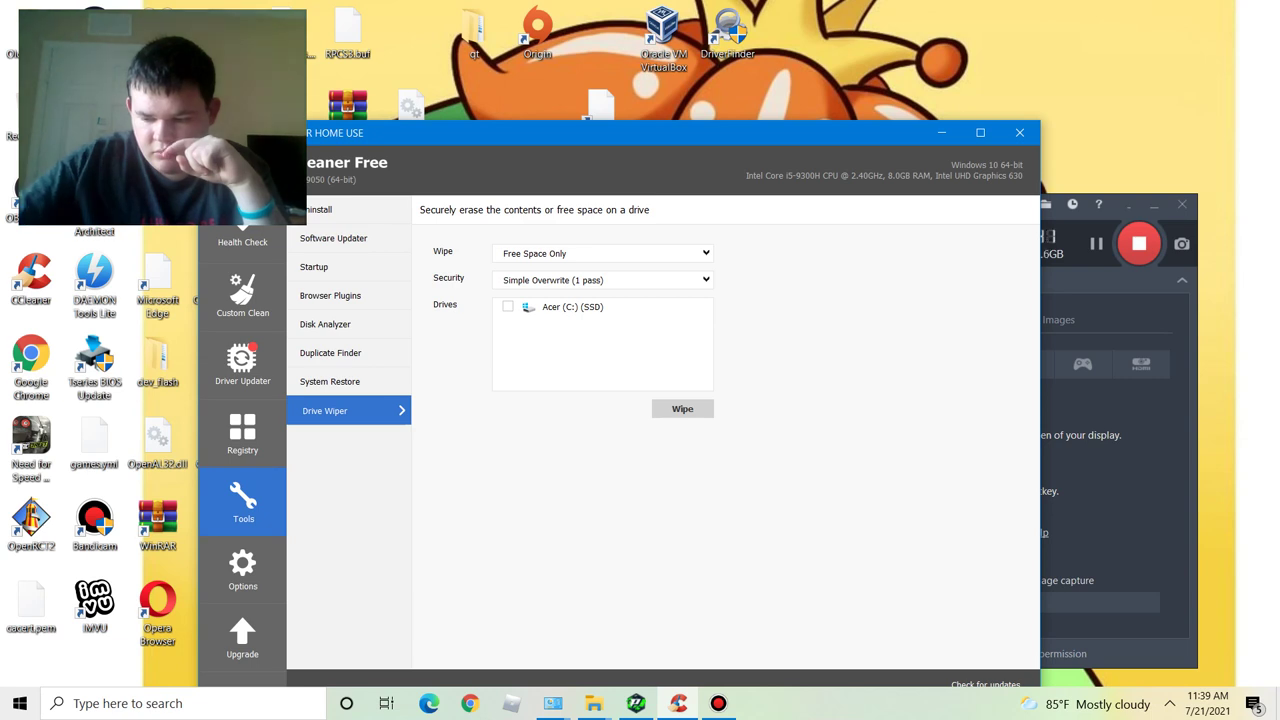
Switch Drive Wiper between Entire Drive and Free Space Only, ending on Free Space Only, and look at its Security setting.
click(603, 254)
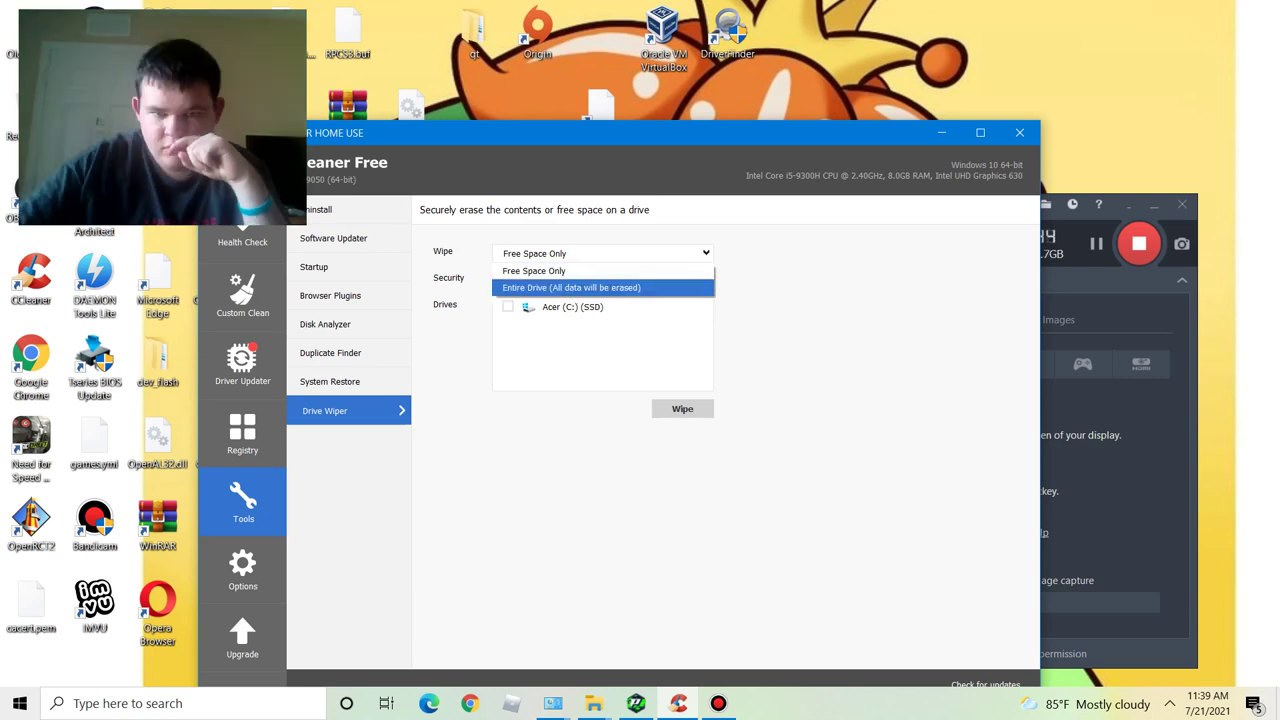
click(603, 288)
click(603, 254)
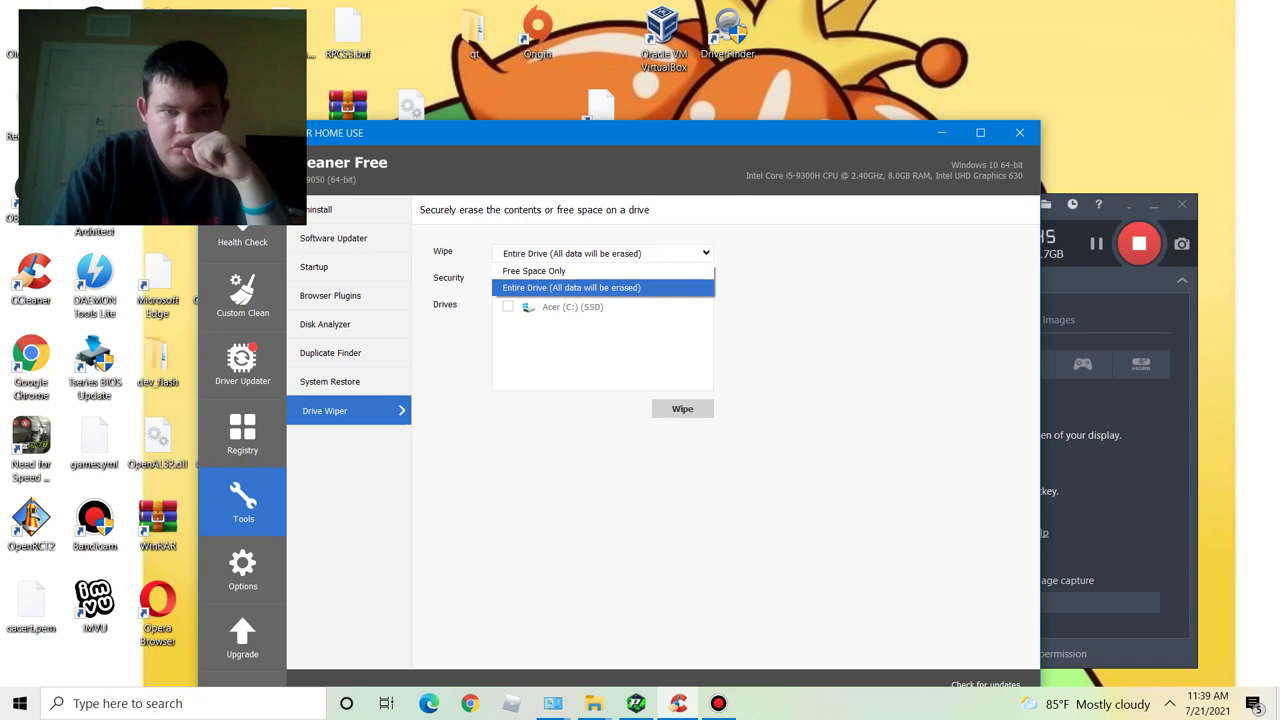
click(603, 271)
click(603, 279)
click(603, 279)
click(603, 254)
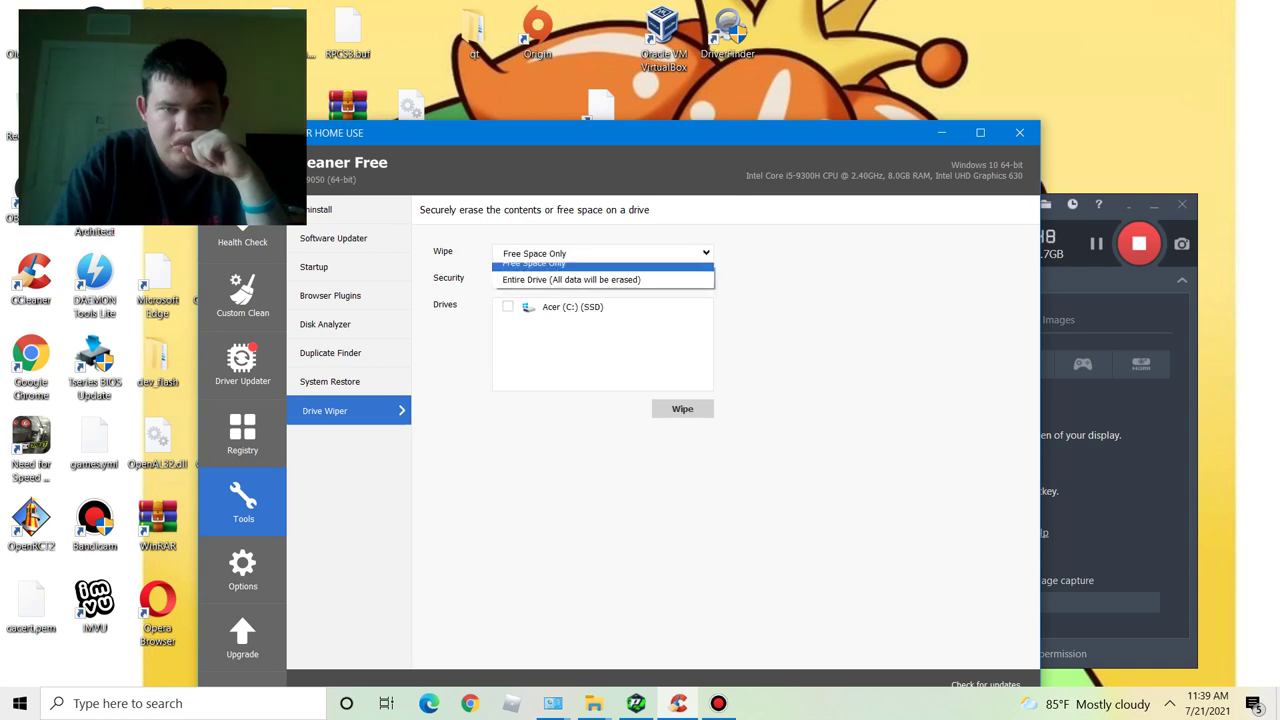
key(Return)
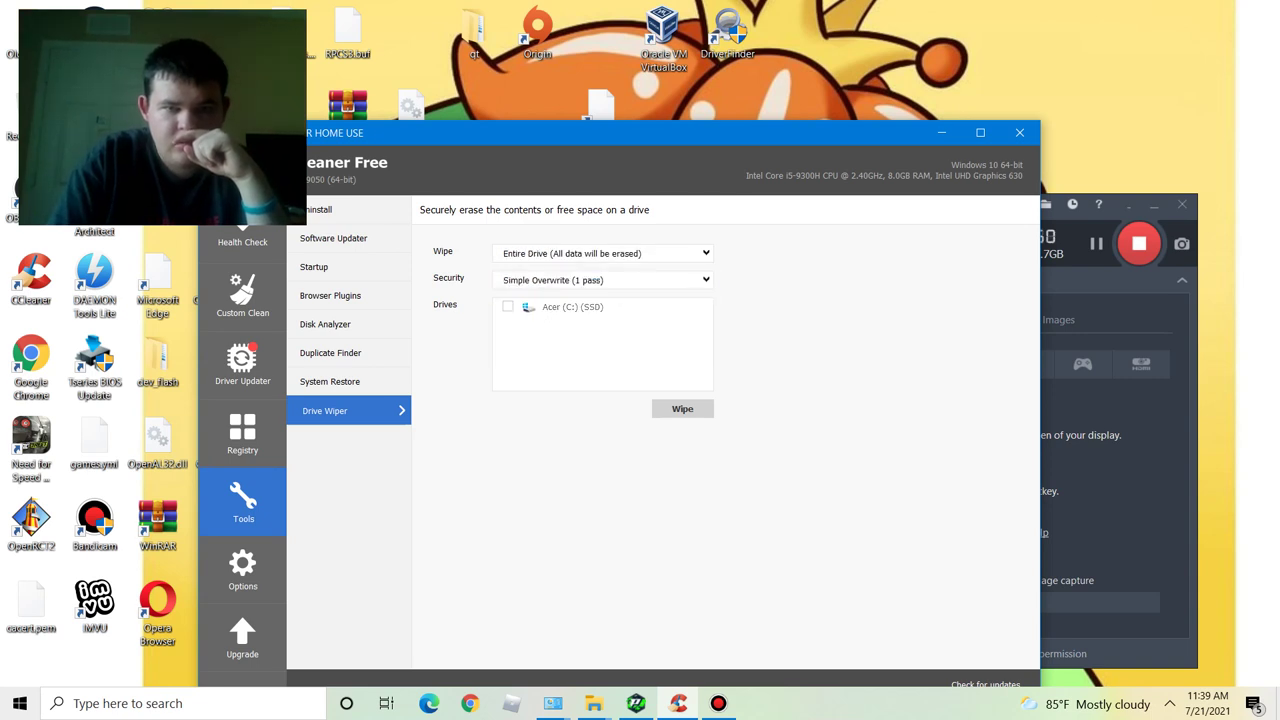
key(alt+Down)
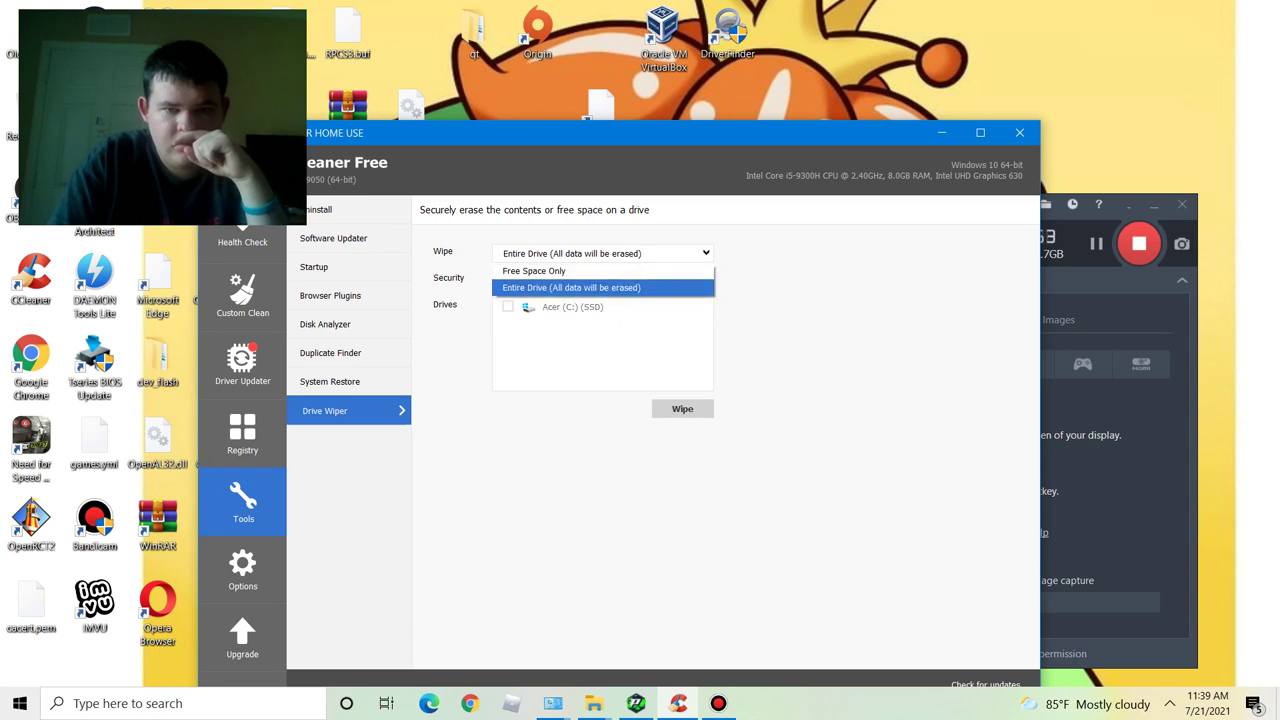
key(Up)
key(Return)
click(602, 280)
click(602, 280)
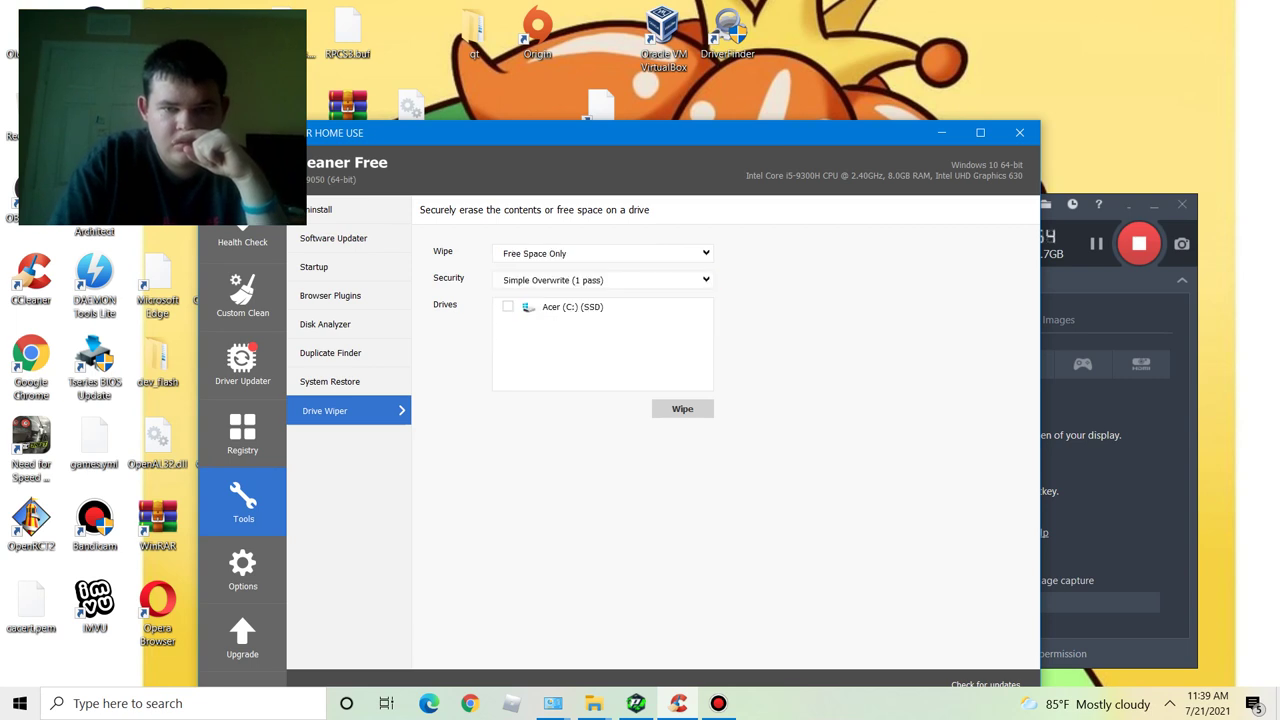
View the Driver Updater, Registry and Health Check pages.
click(602, 254)
click(602, 254)
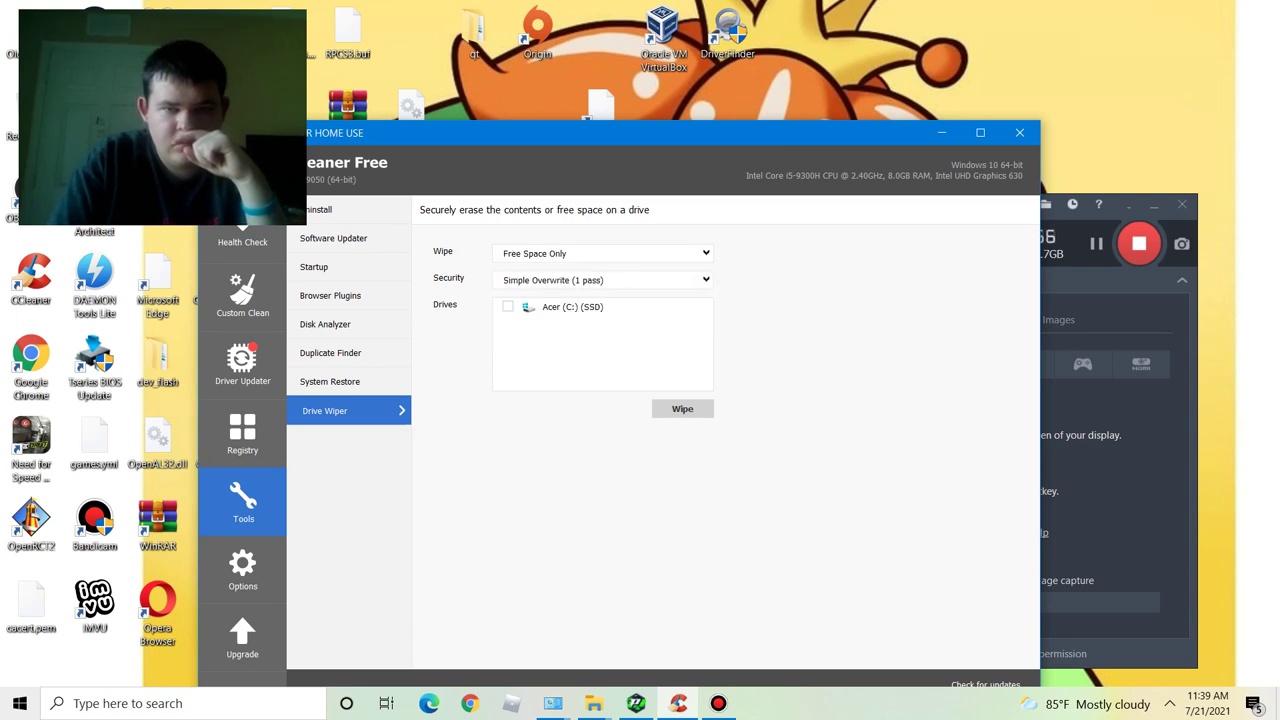
click(242, 366)
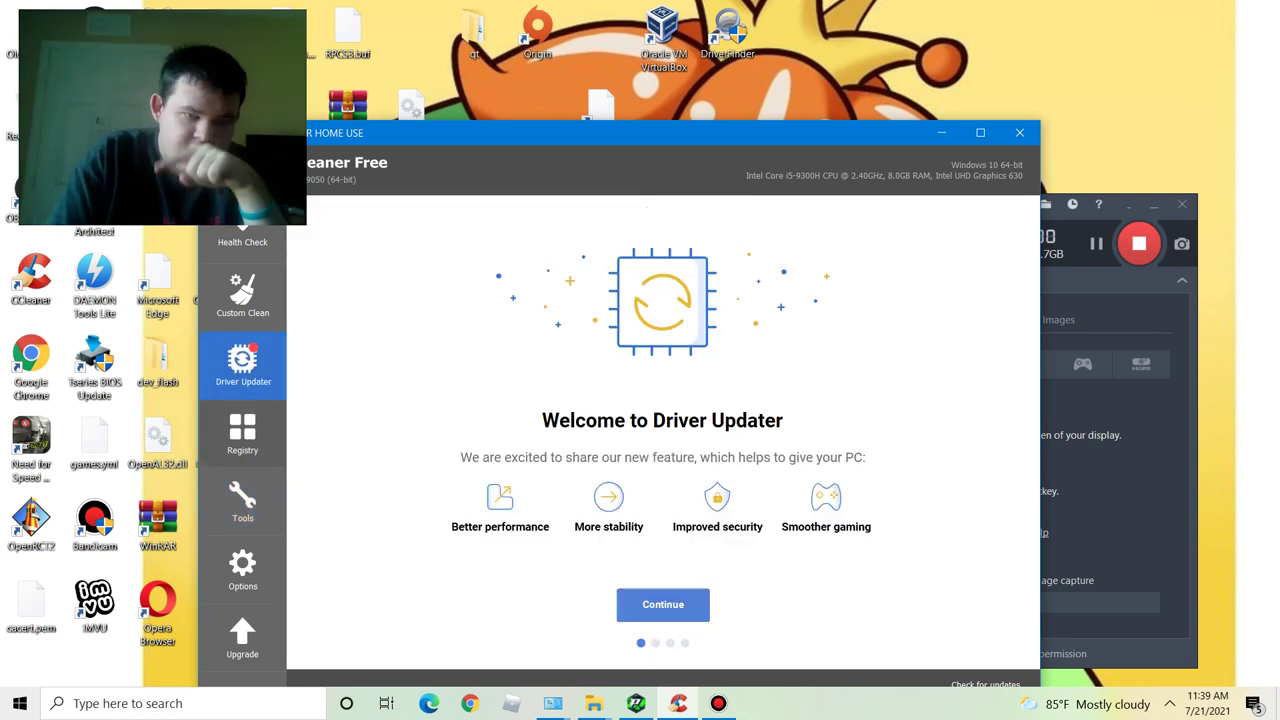
click(242, 434)
click(242, 366)
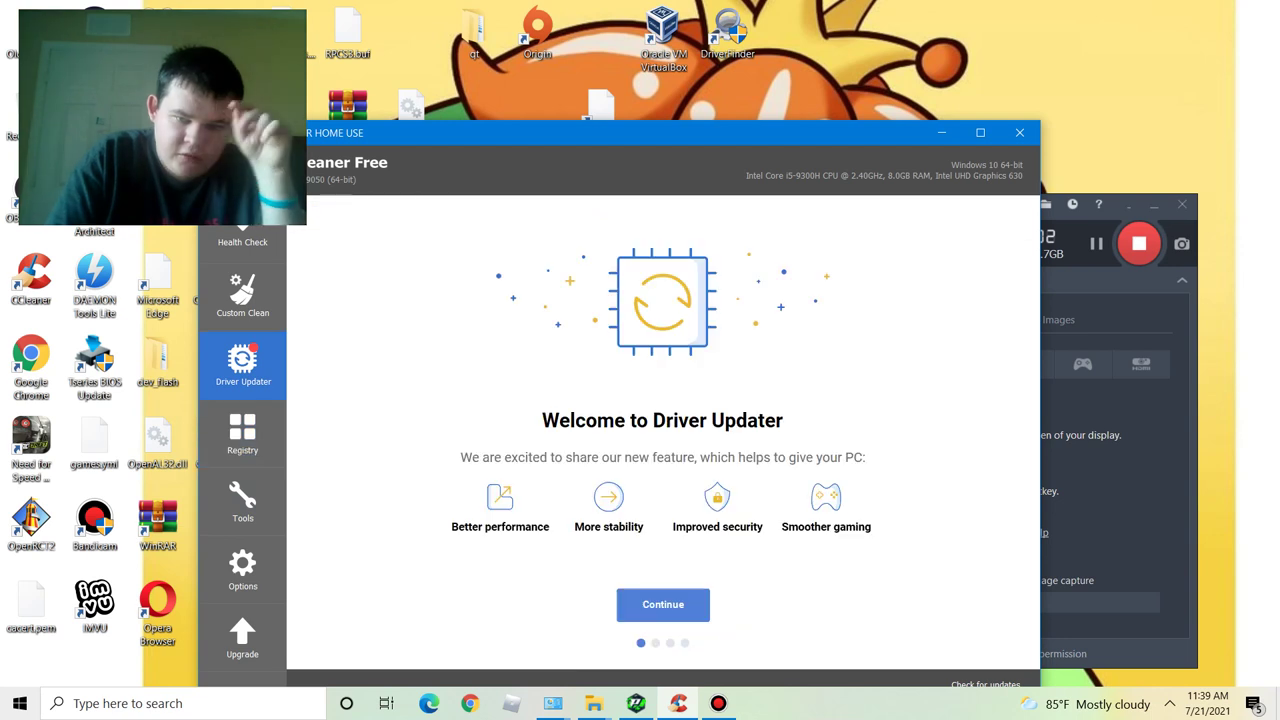
click(242, 434)
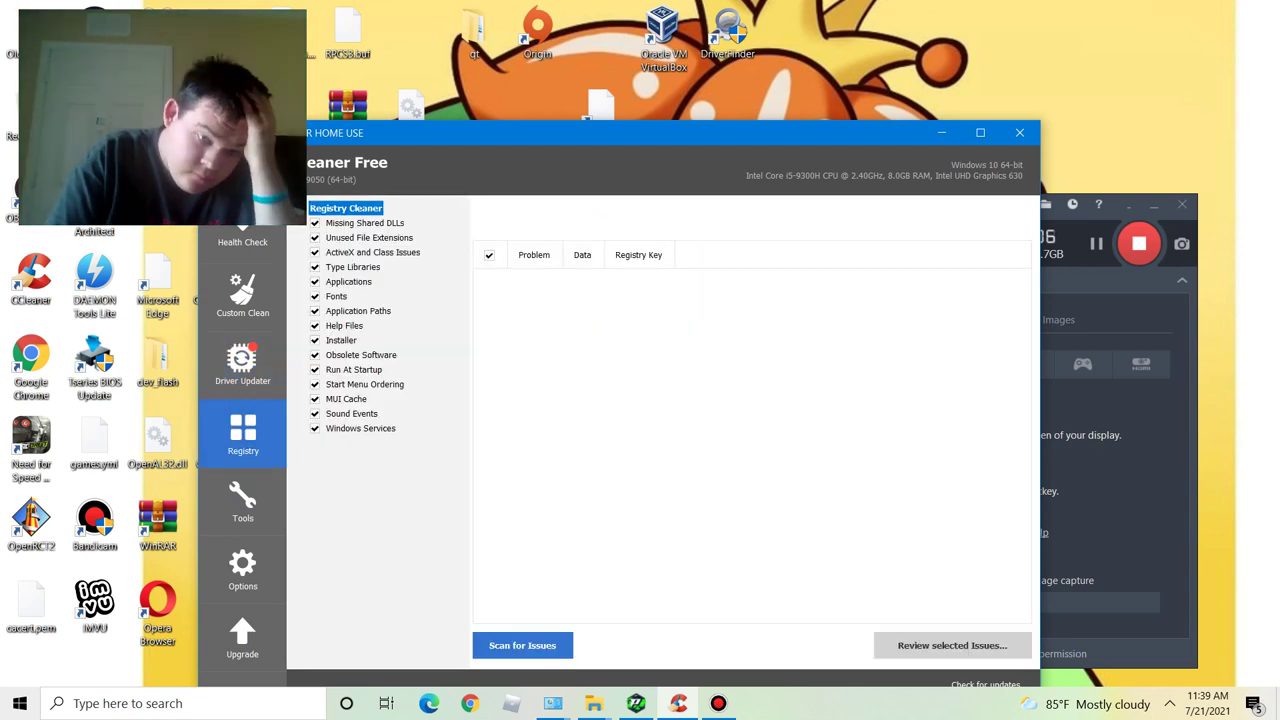
click(242, 236)
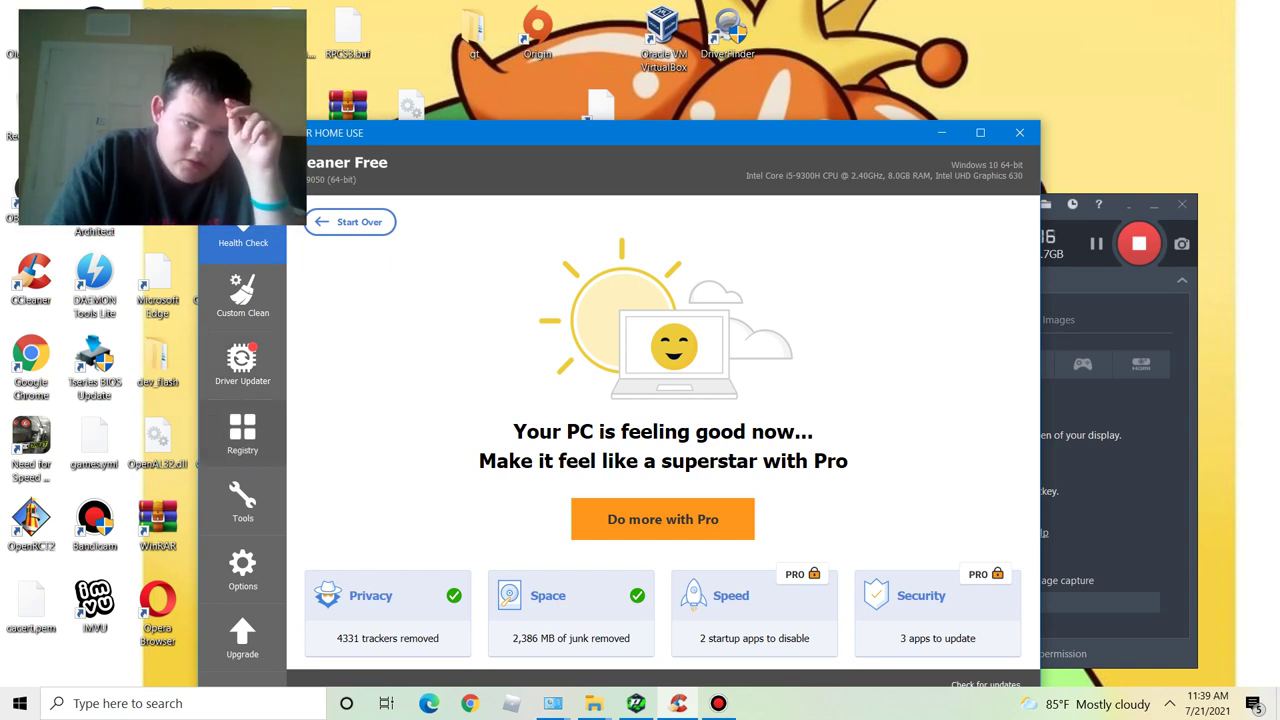
Look through the Custom Clean rules for applications, from the browsers down to the Windows group.
click(243, 298)
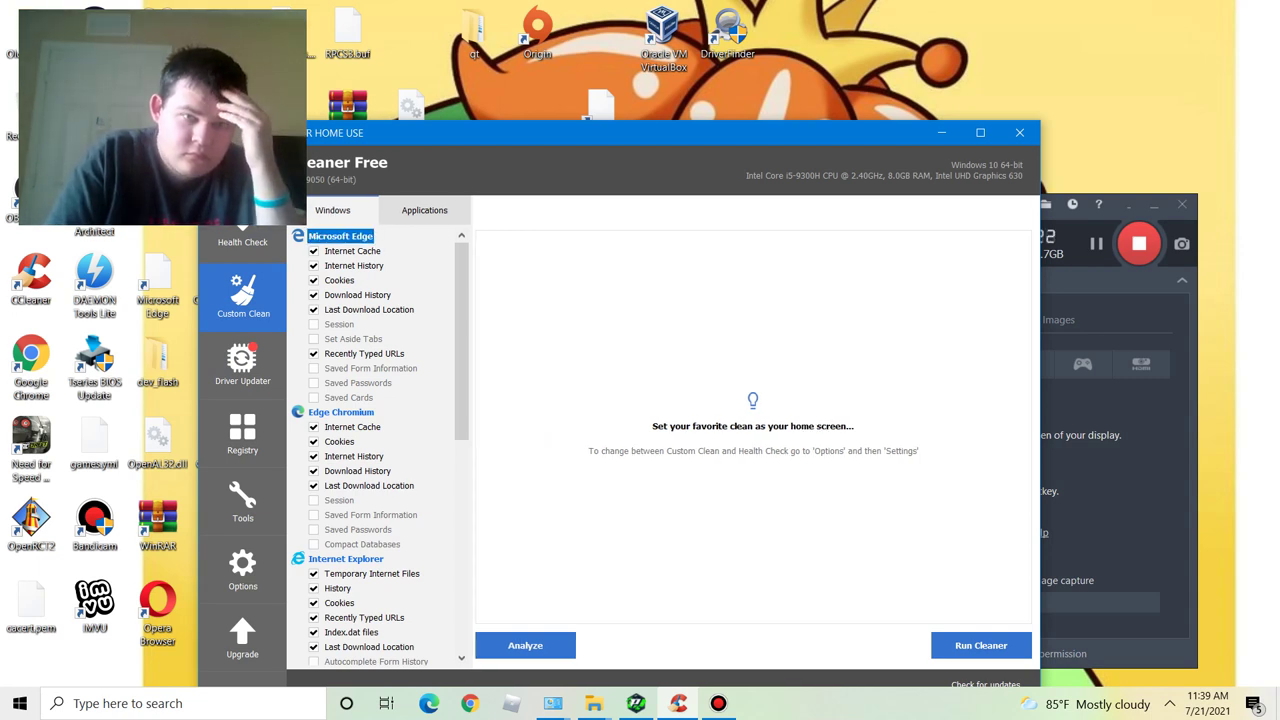
click(423, 210)
scroll(400, 364, down, 3)
drag(461, 404, 461, 548)
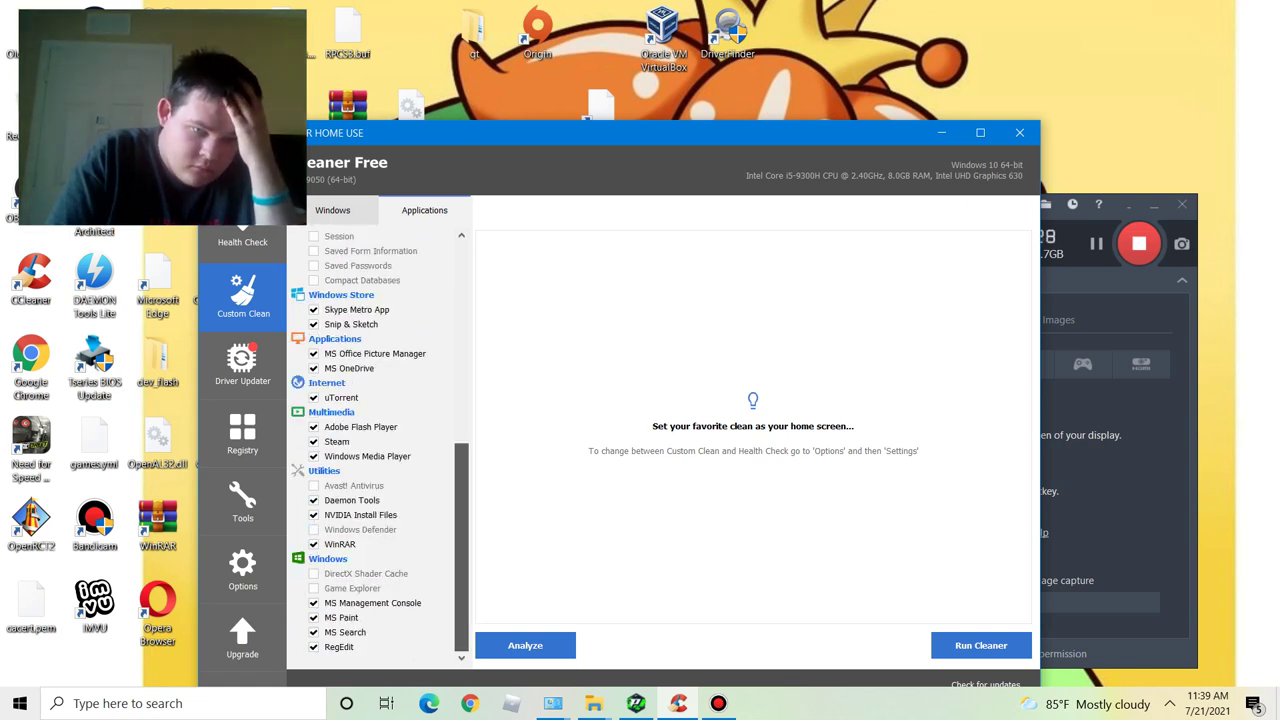
scroll(375, 445, up, 1)
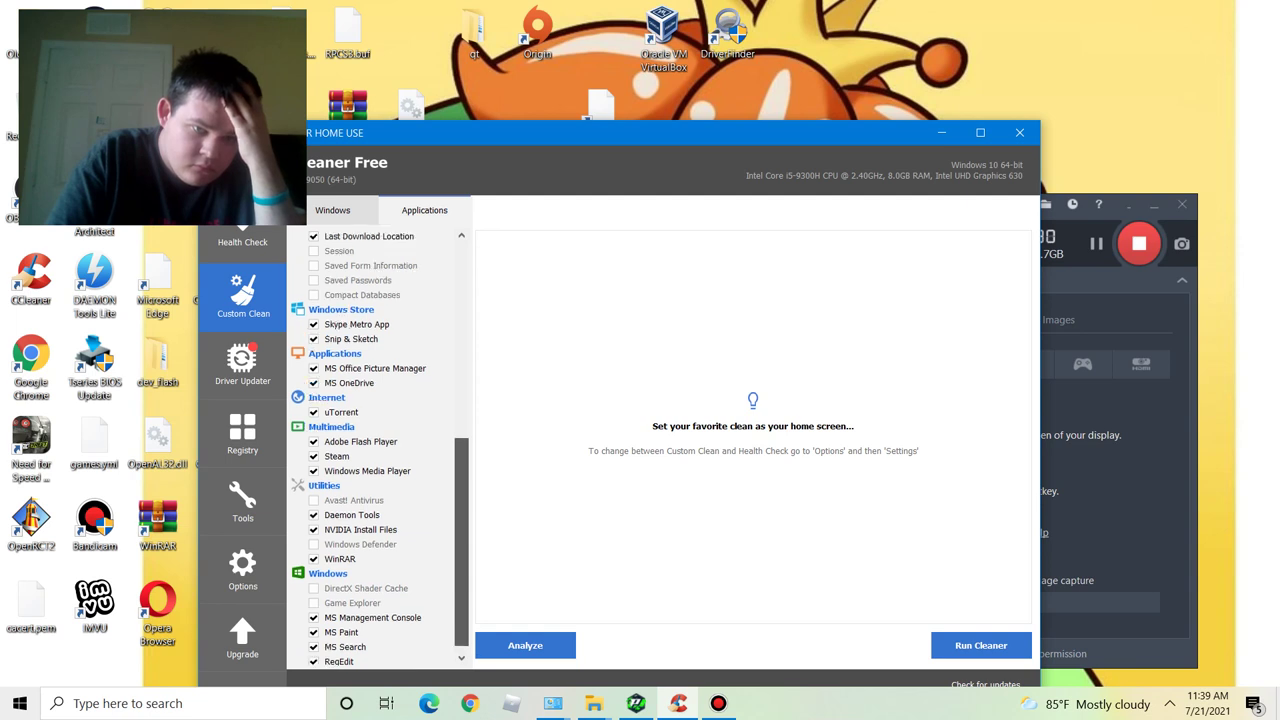
scroll(380, 450, up, 10)
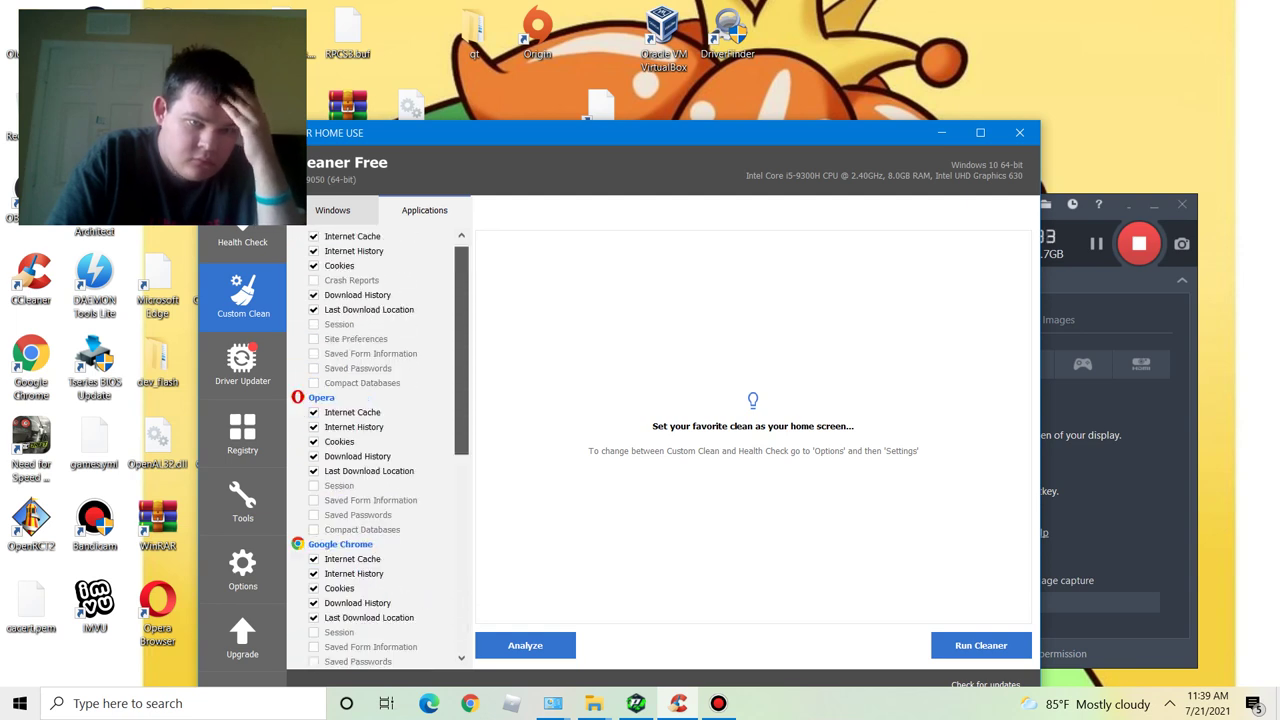
scroll(380, 450, down, 10)
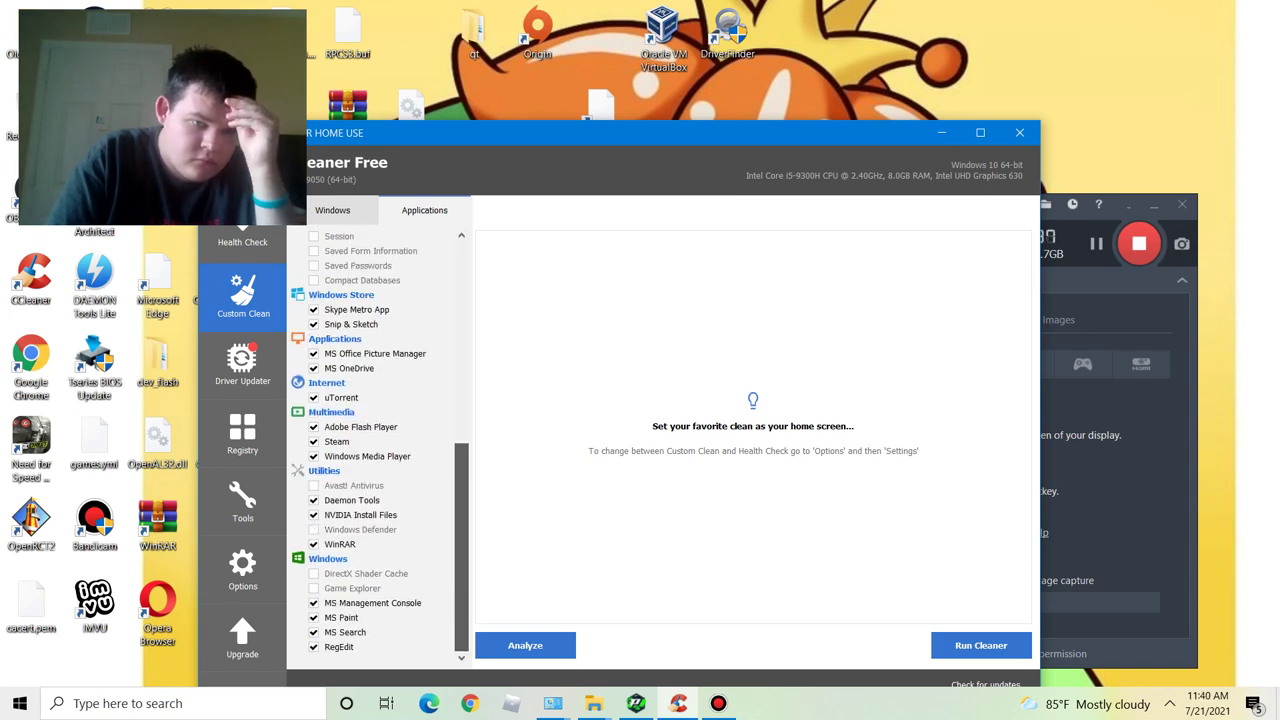
scroll(380, 450, up, 8)
scroll(380, 450, down, 5)
scroll(380, 450, up, 10)
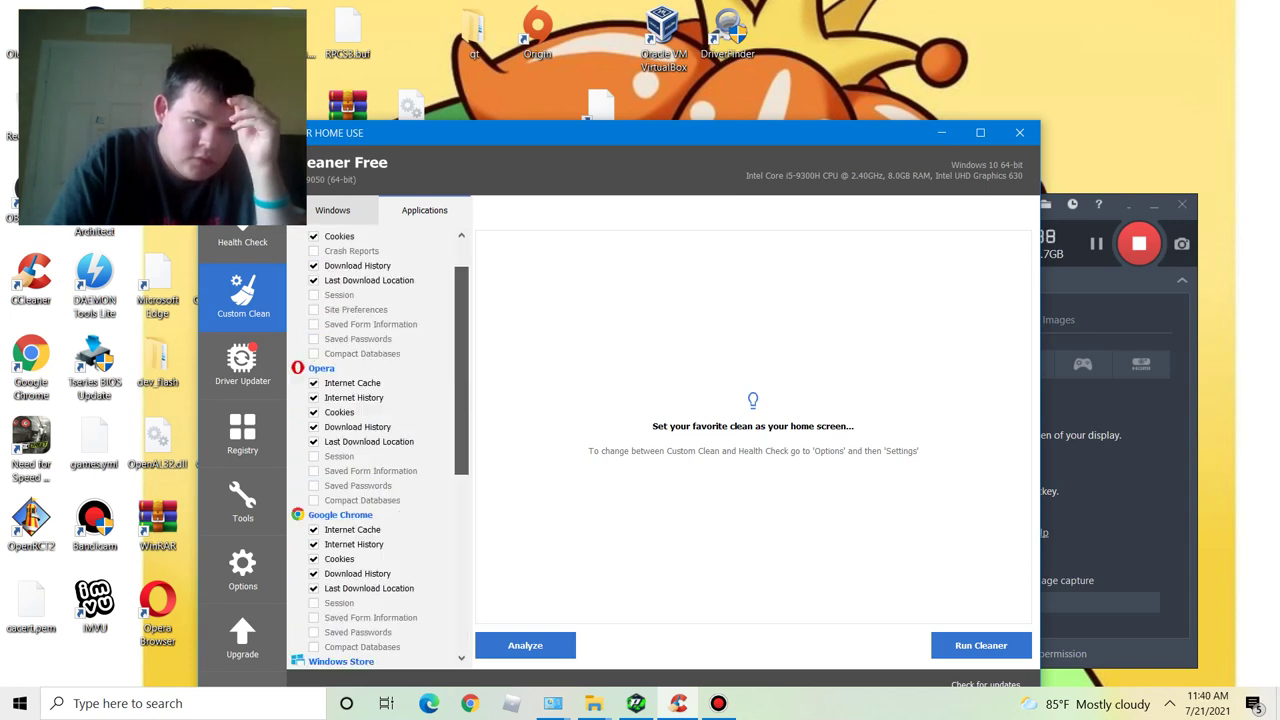
click(333, 210)
click(425, 210)
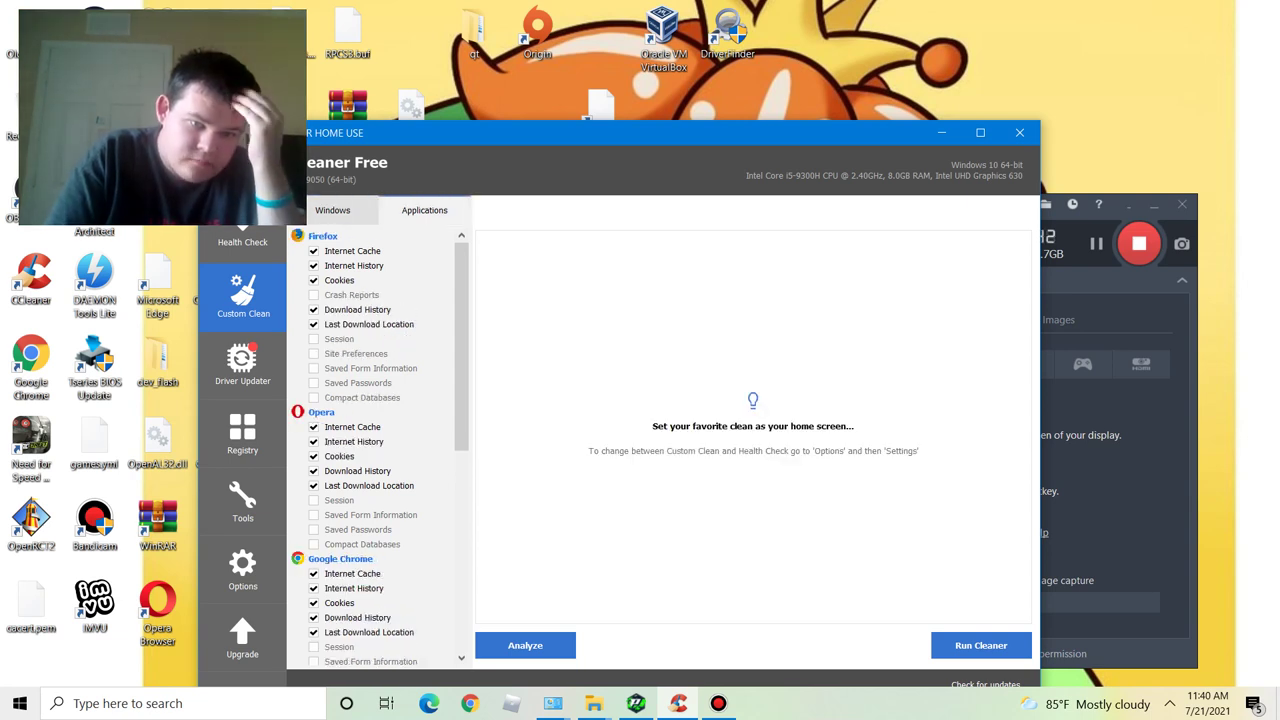
Enable the Game Explorer and DirectX Shader Cache cleaning rules for applications and acknowledge the shader cache warning.
scroll(380, 450, down, 6)
scroll(380, 450, down, 3)
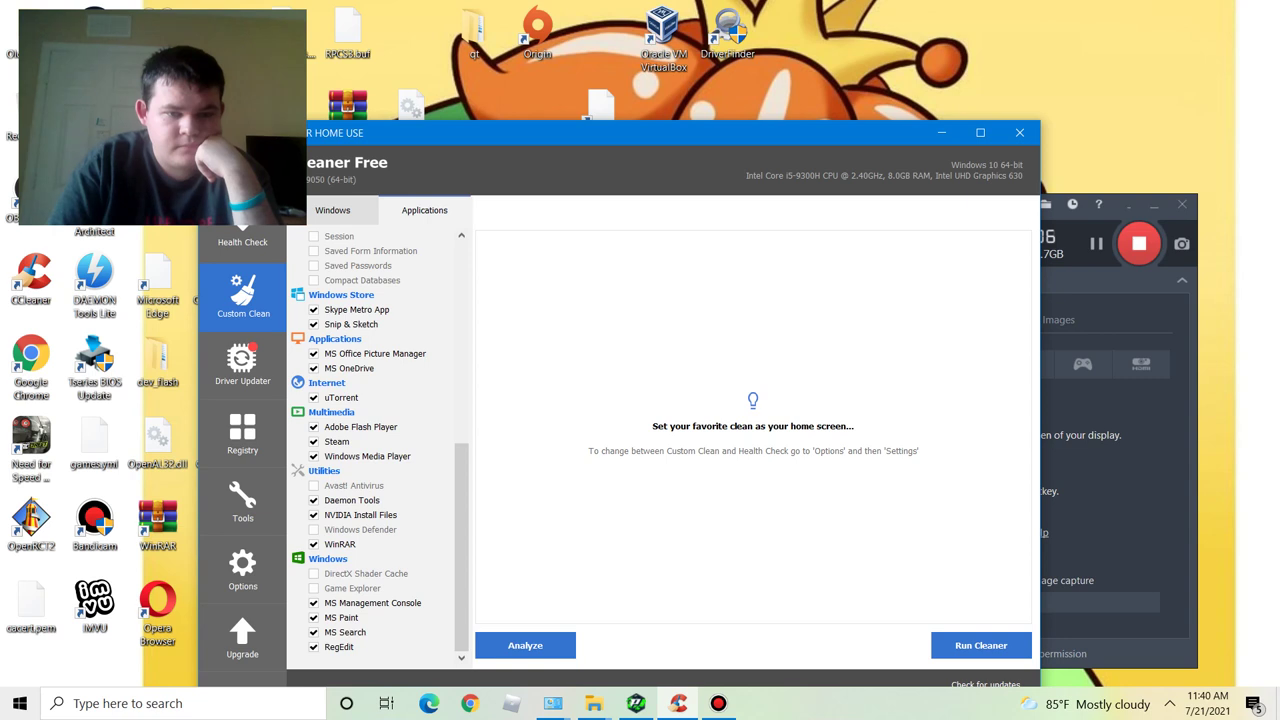
click(314, 589)
click(314, 574)
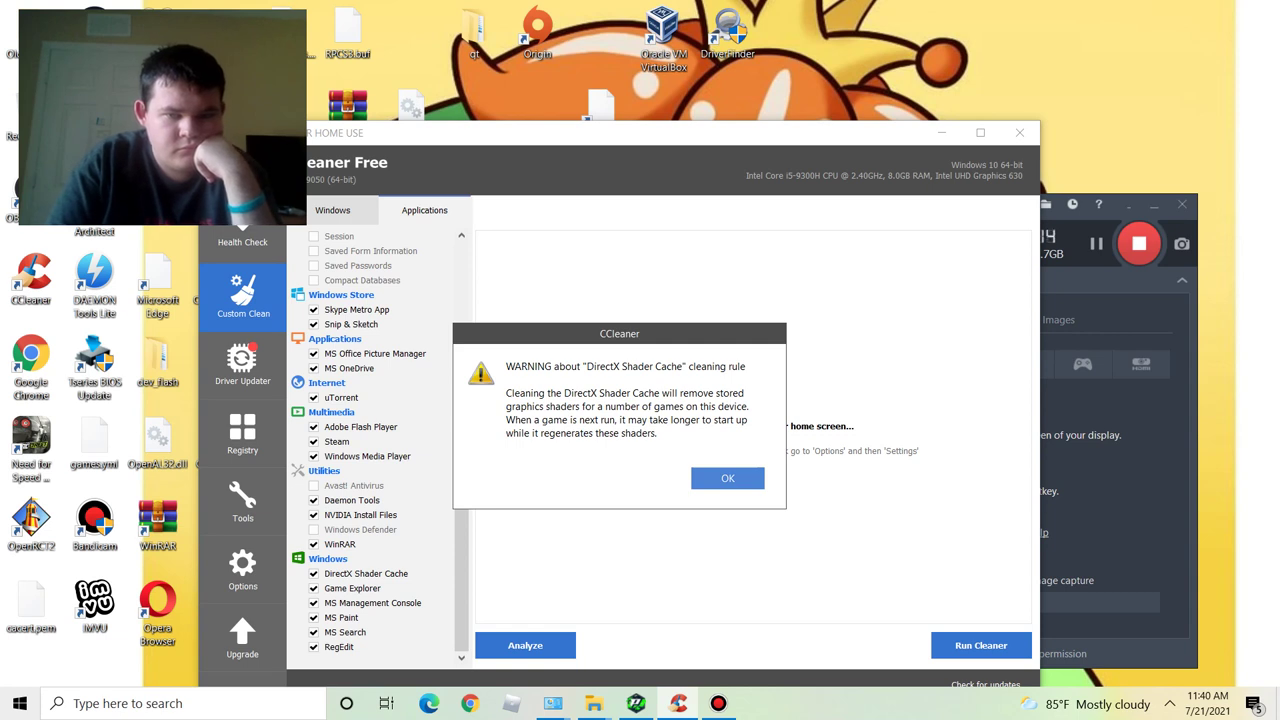
key(Return)
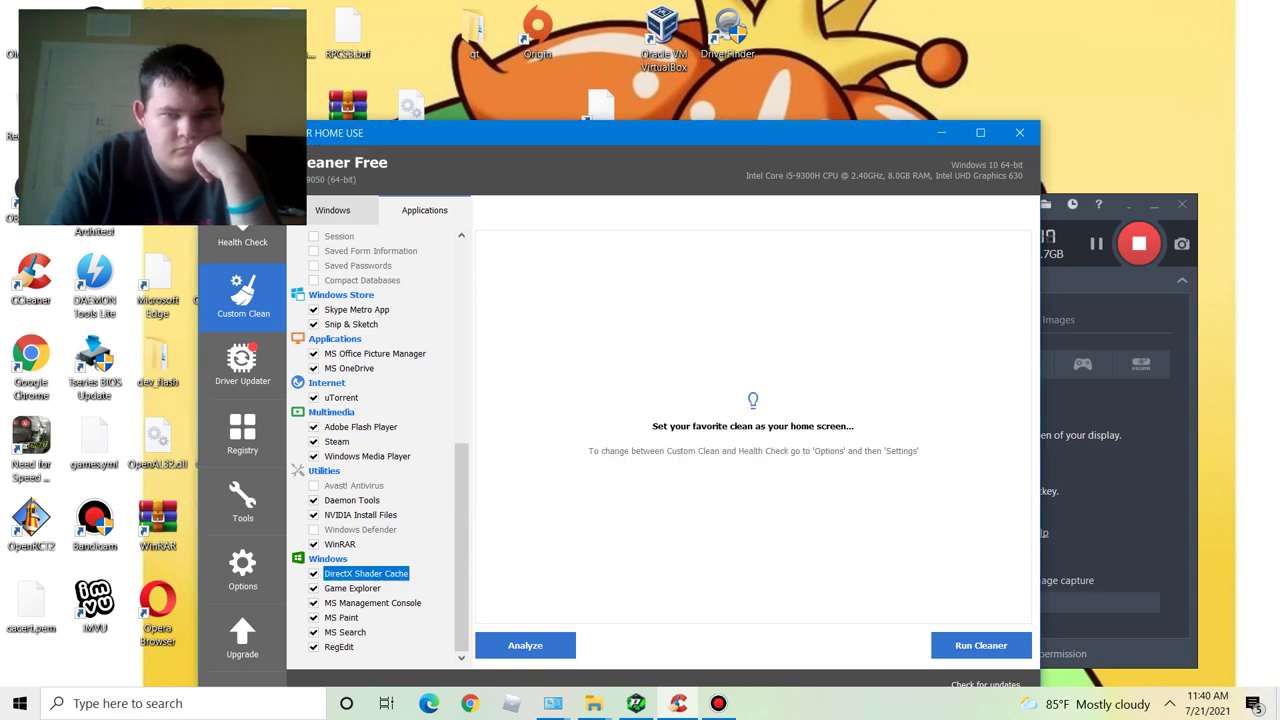
Disable the DirectX Shader Cache, Game Explorer, MS Management Console, MS Paint and MS Search cleaning rules.
key(Down)
key(space)
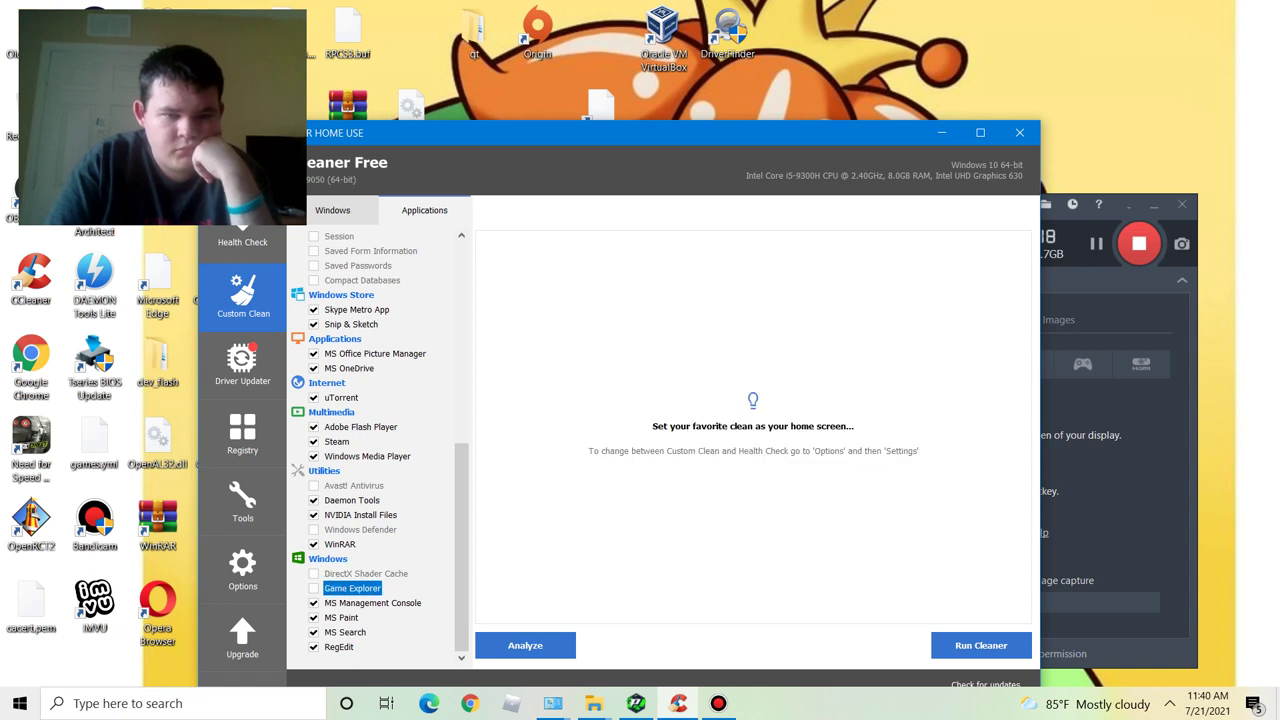
key(Down)
key(space)
key(Down)
key(space)
key(Down)
key(Down)
key(space)
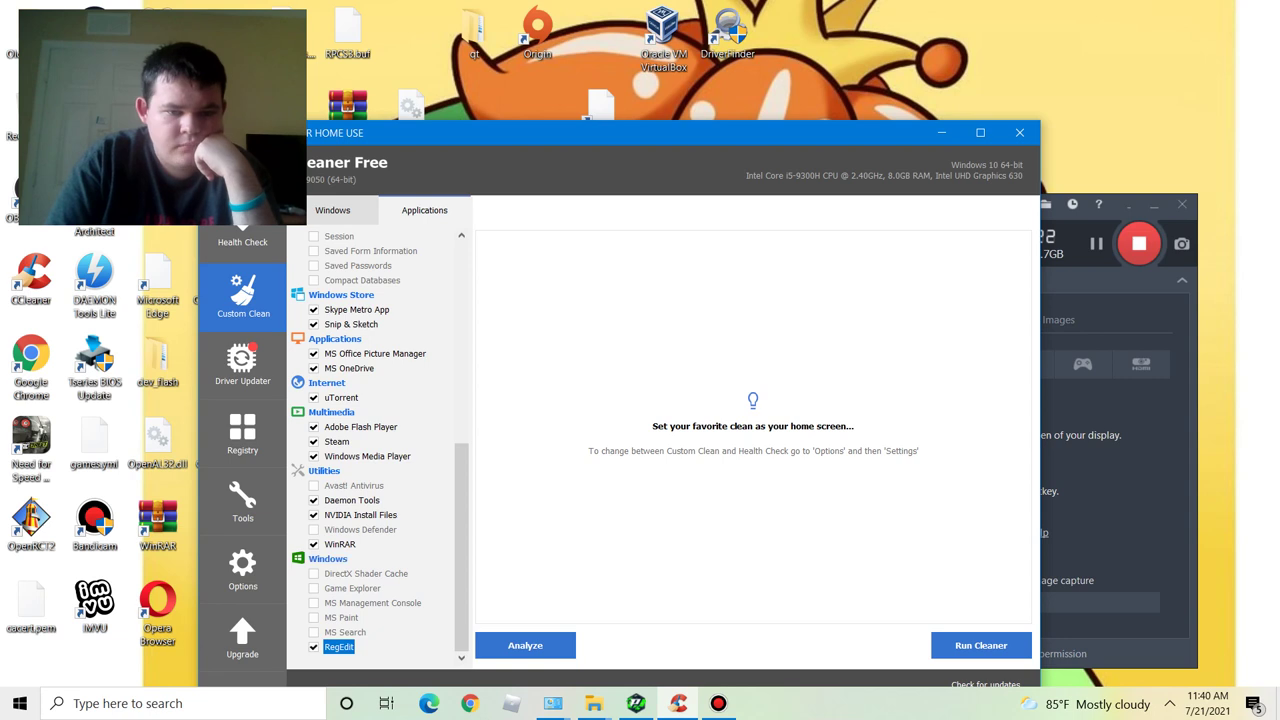
Turn the MS Search, MS Paint, MS Management Console and Game Explorer cleaning rules back on.
key(space)
key(Up)
key(space)
key(Up)
key(space)
key(Up)
key(space)
key(Up)
key(space)
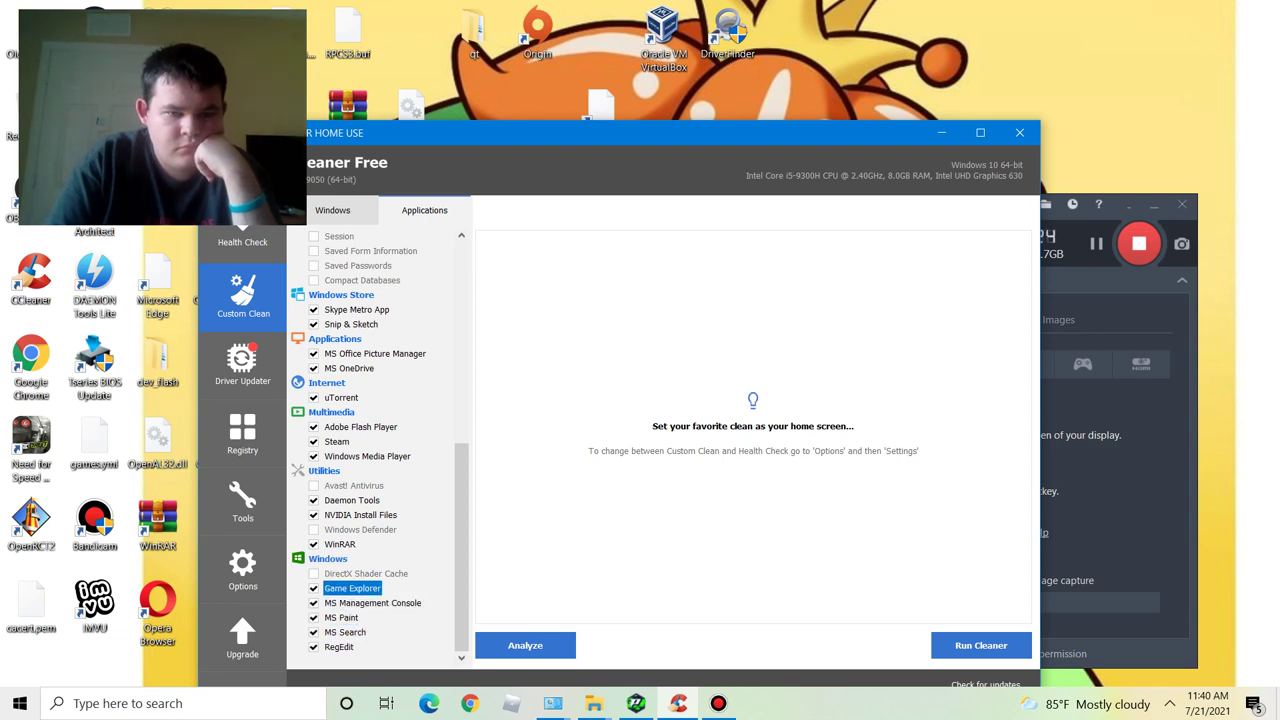
Review the whole list of application cleaning rules, from Firefox to the Windows group, and return to its start.
mouse_move(461, 548)
mouse_down()
mouse_move(461, 345)
mouse_move(461, 548)
mouse_up()
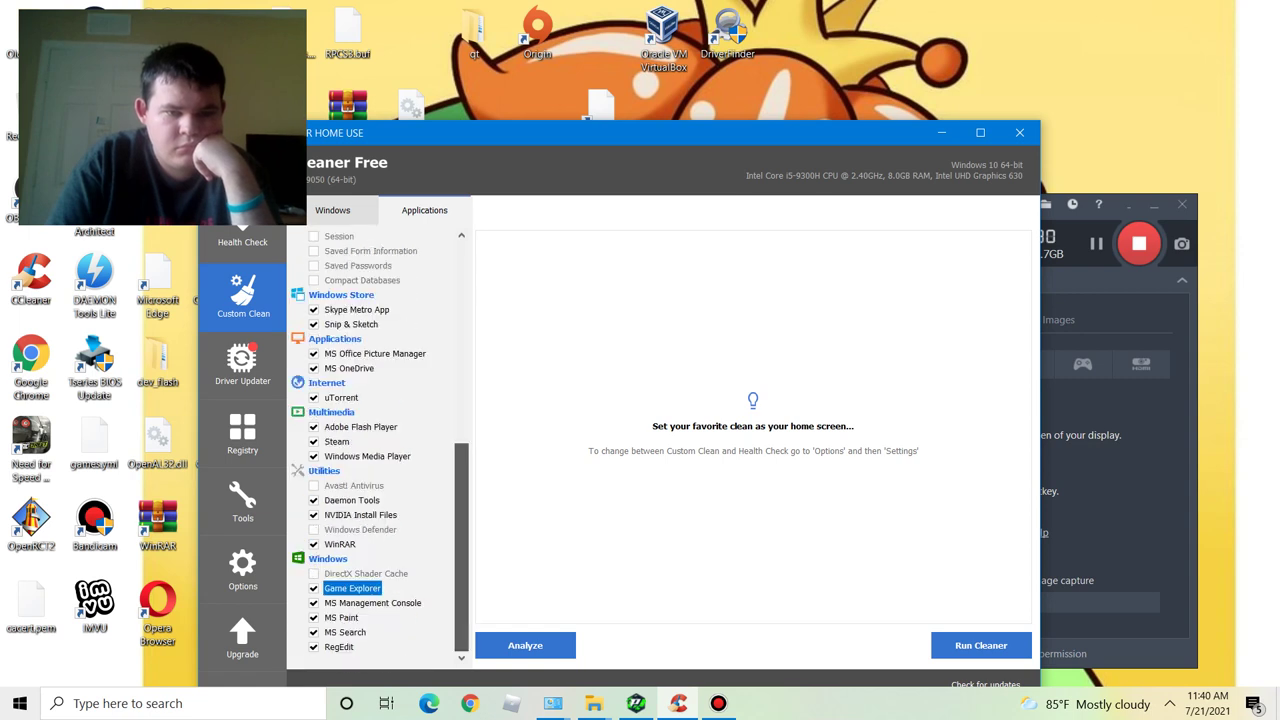
scroll(380, 450, up, 3)
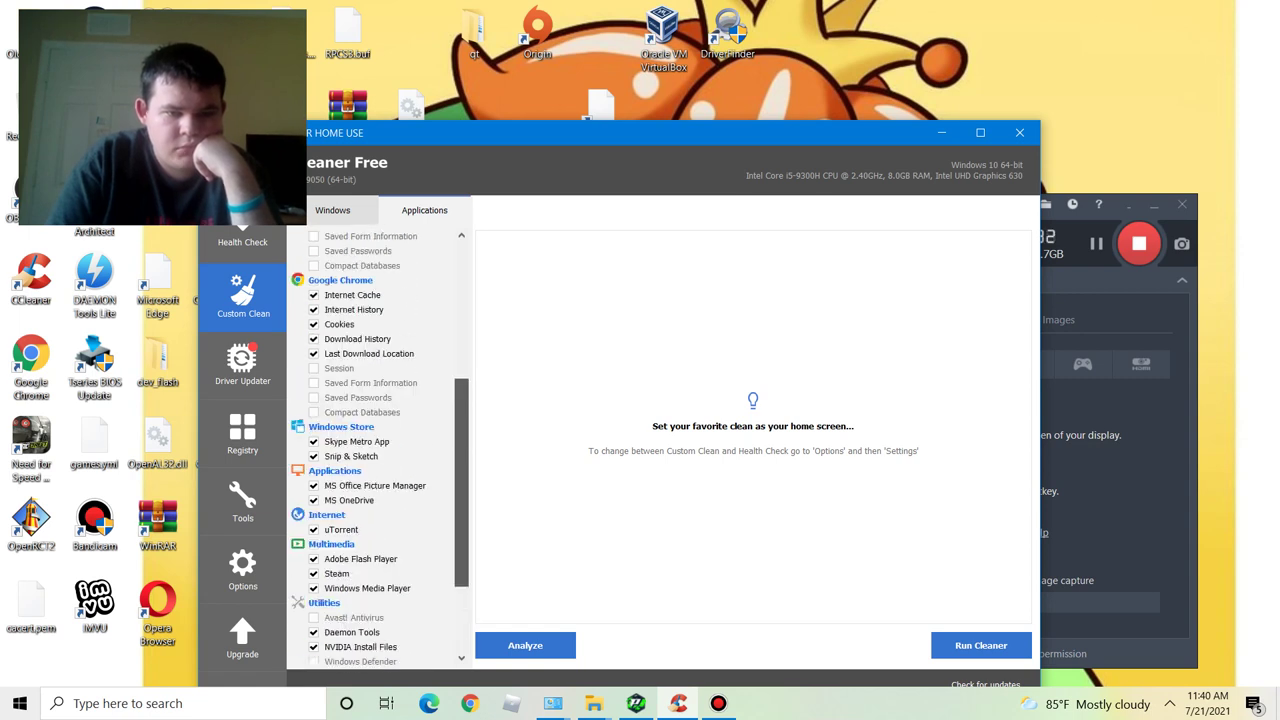
scroll(380, 450, down, 3)
scroll(380, 450, up, 12)
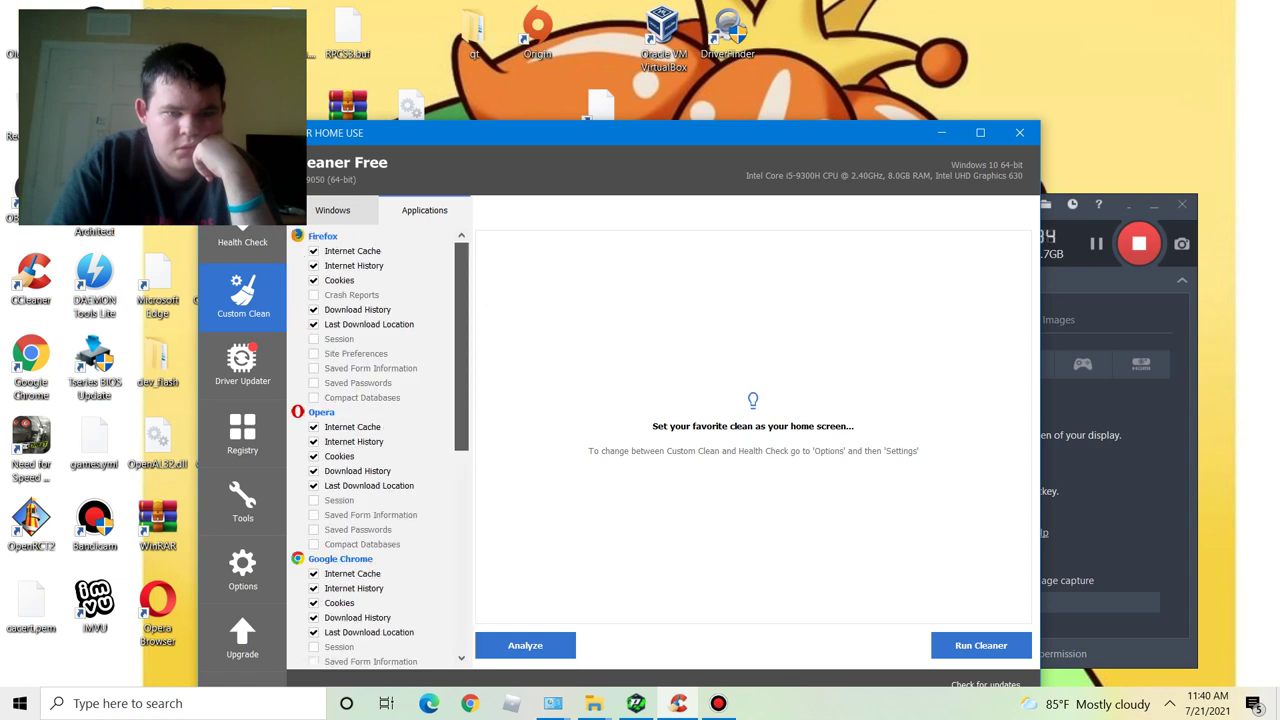
drag(461, 345, 461, 360)
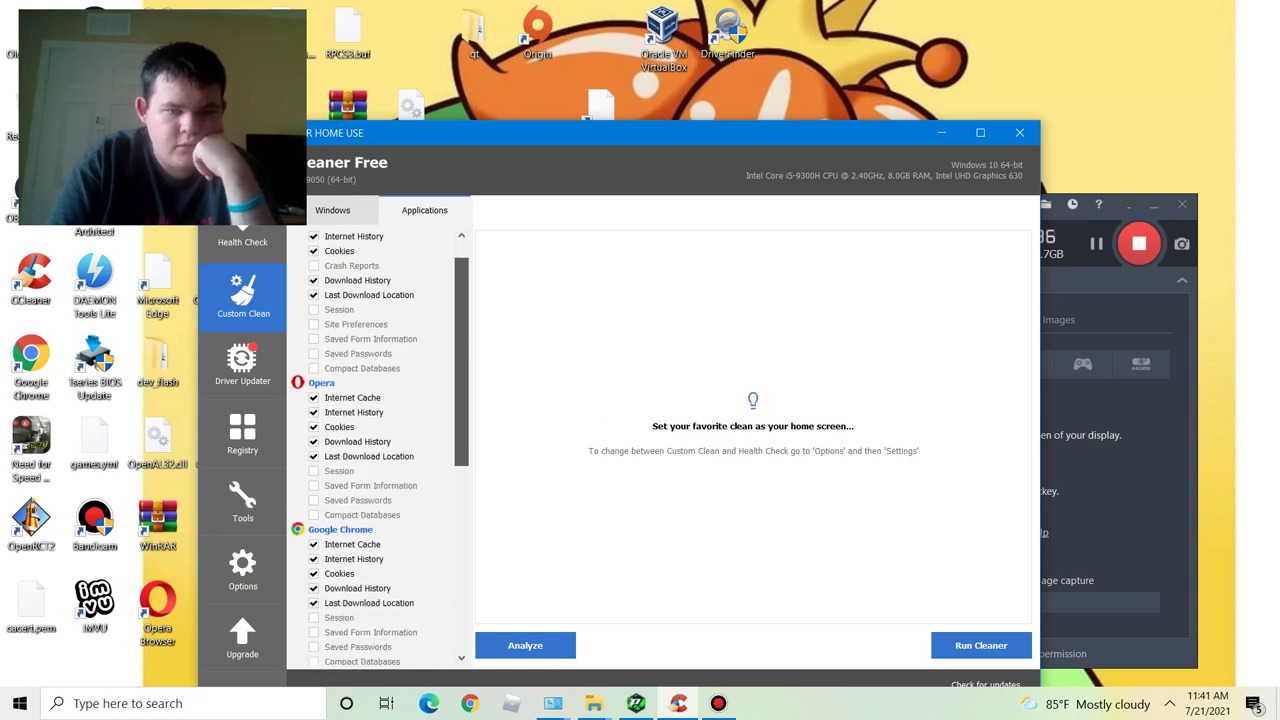
scroll(380, 450, down, 6)
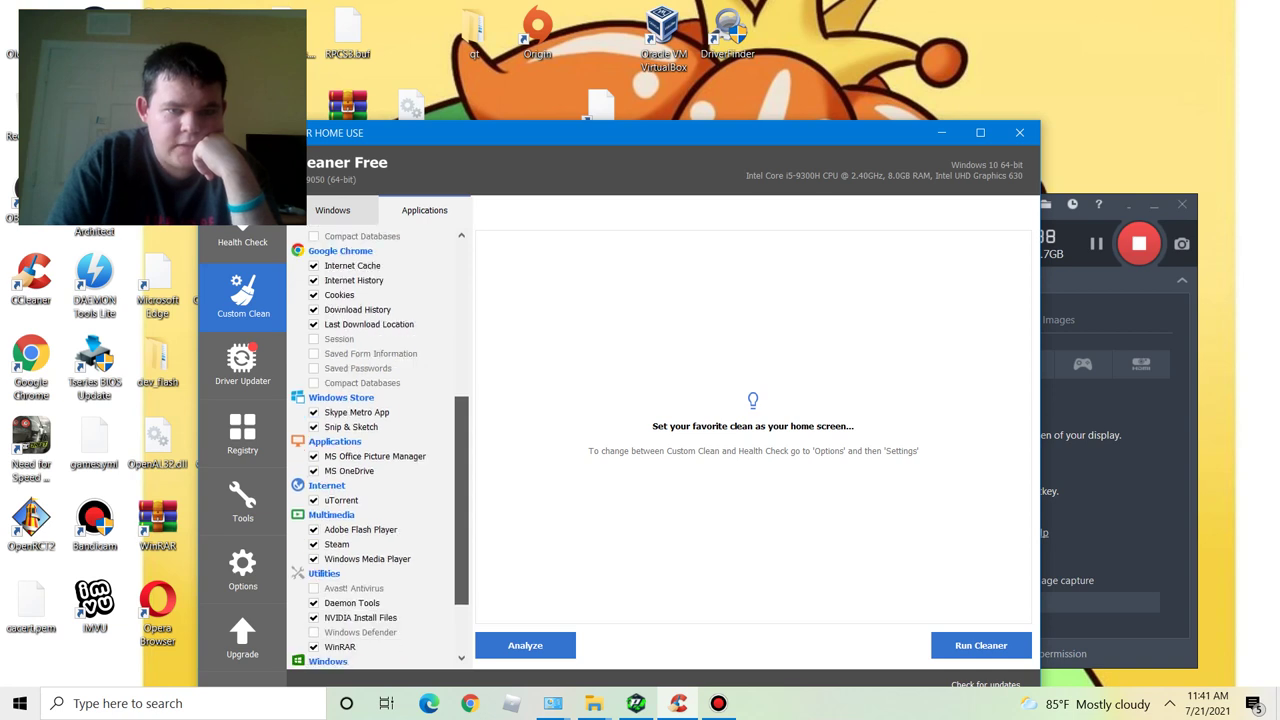
scroll(380, 450, down, 5)
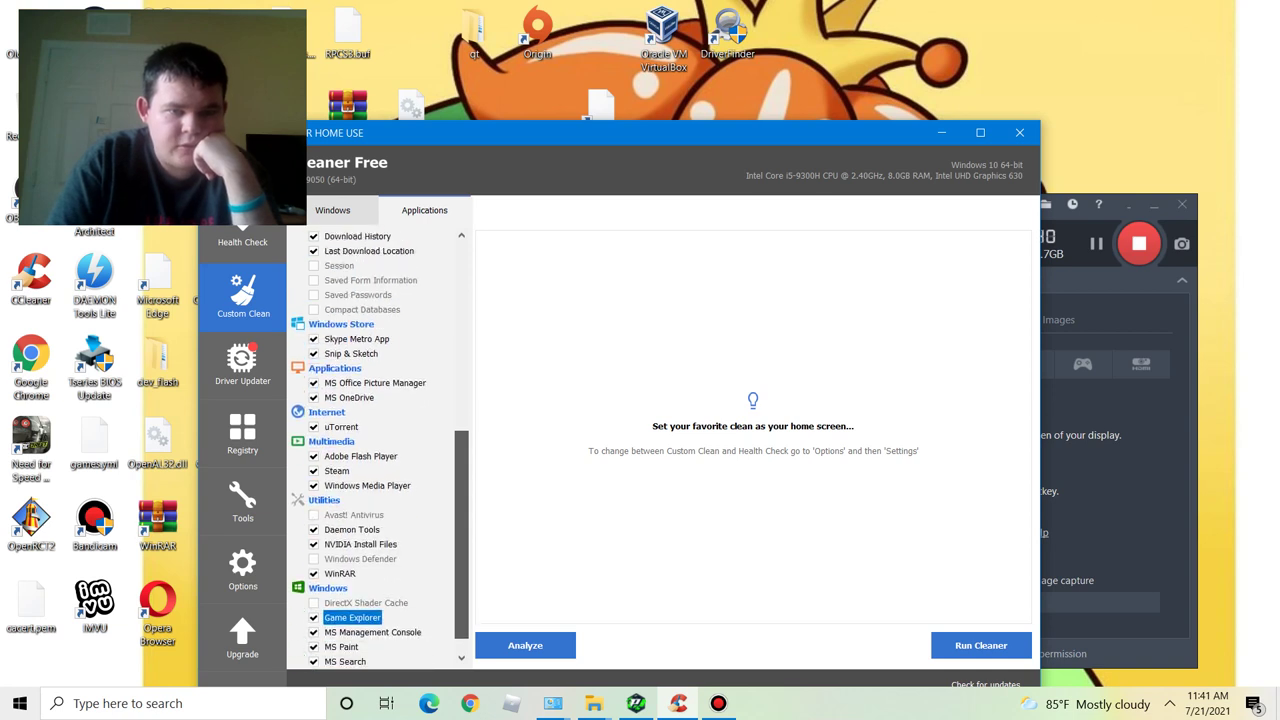
scroll(380, 450, down, 1)
scroll(380, 450, up, 3)
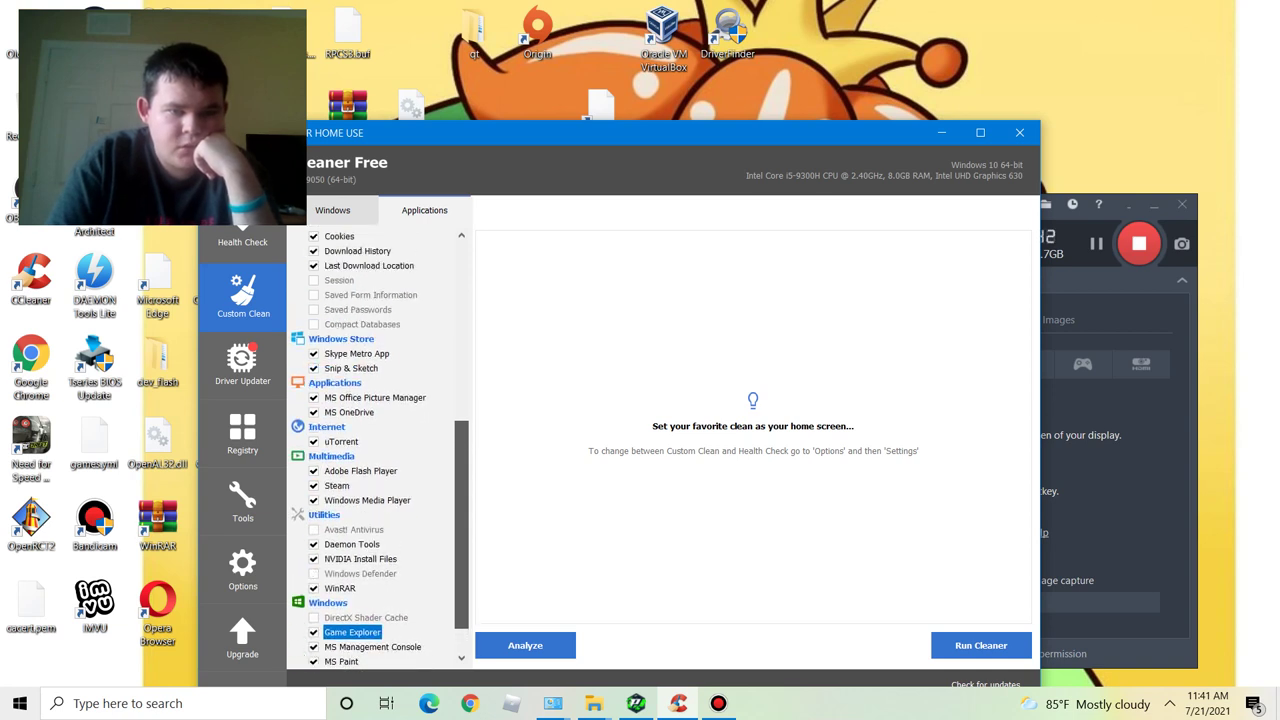
scroll(380, 447, up, 1)
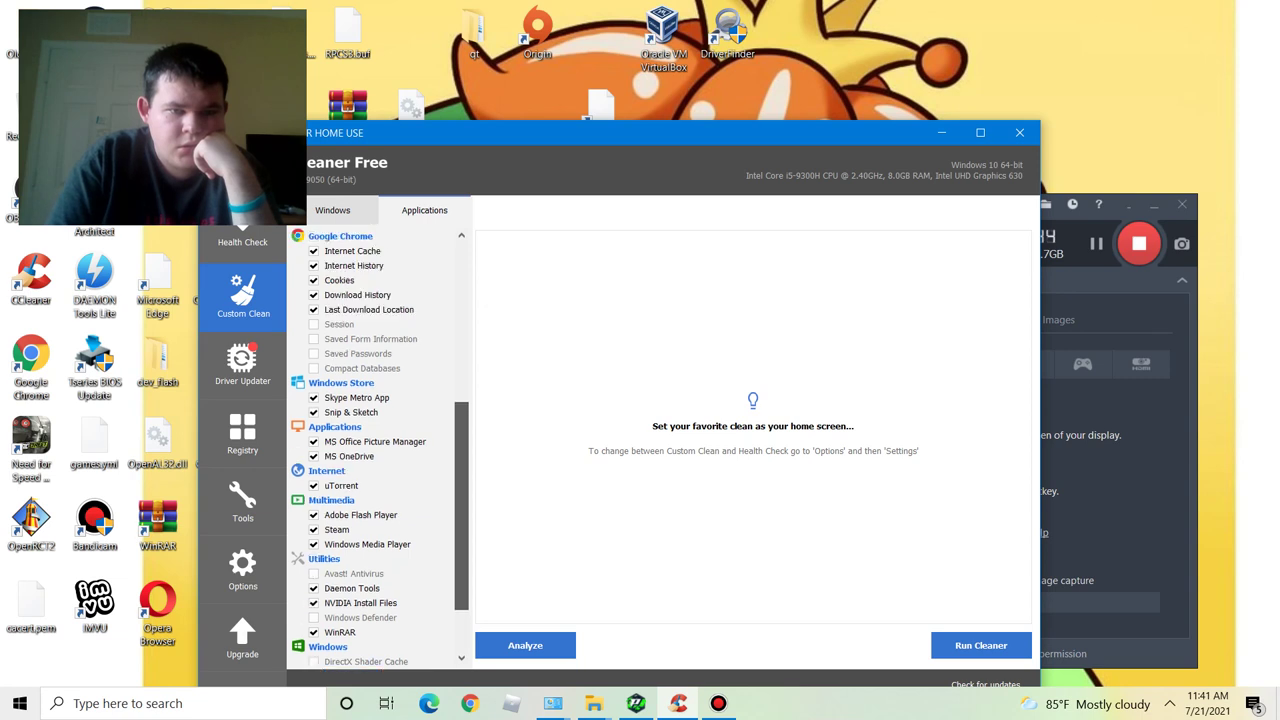
scroll(380, 447, up, 3)
scroll(380, 447, down, 5)
scroll(380, 447, up, 6)
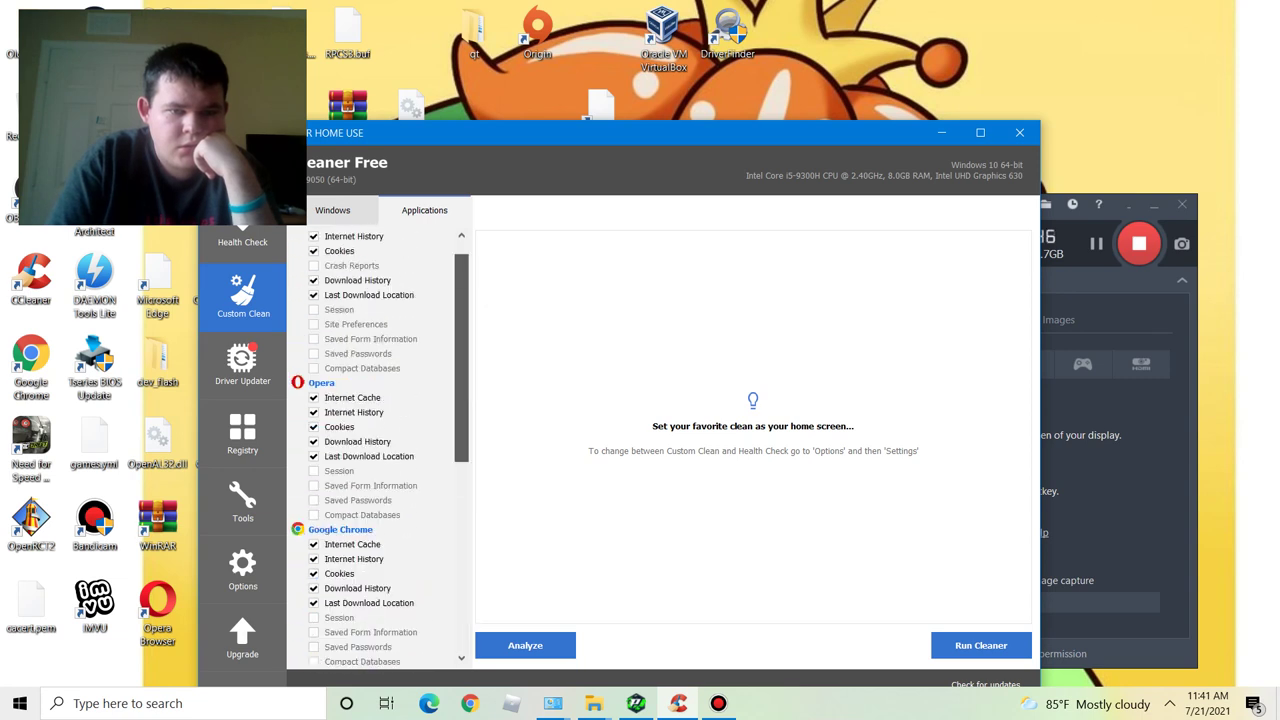
scroll(380, 447, down, 6)
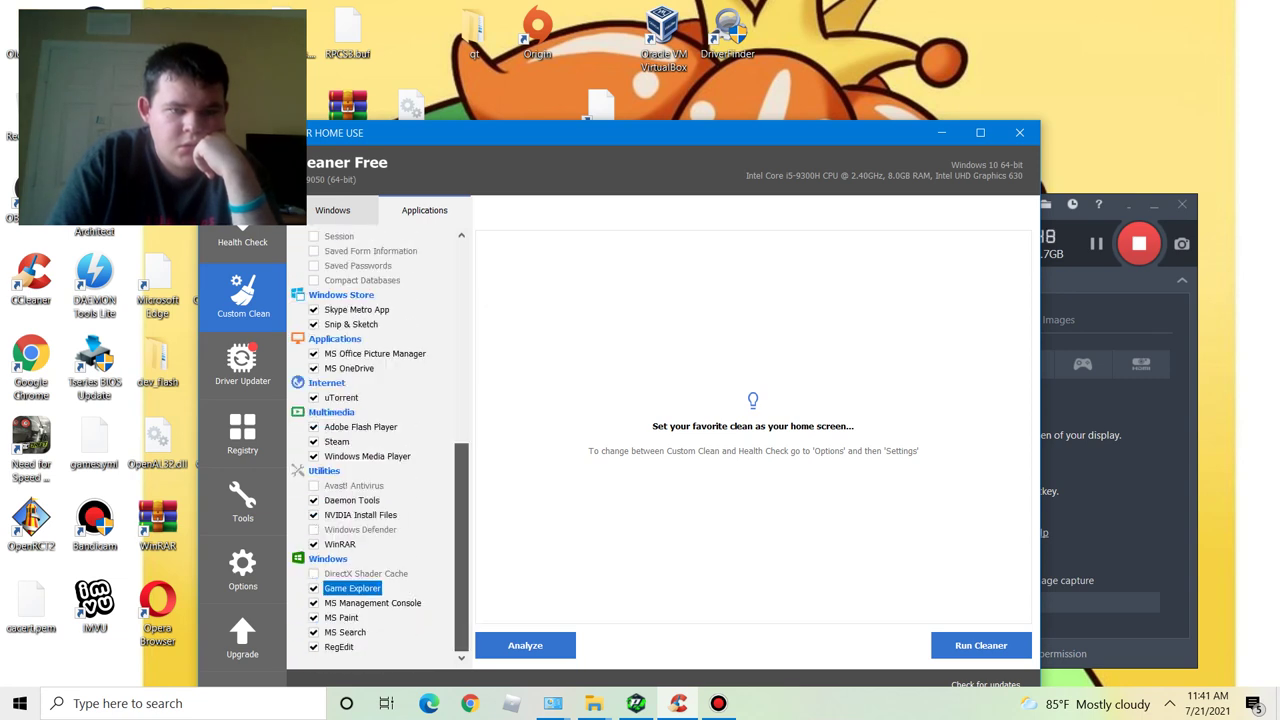
scroll(380, 447, up, 10)
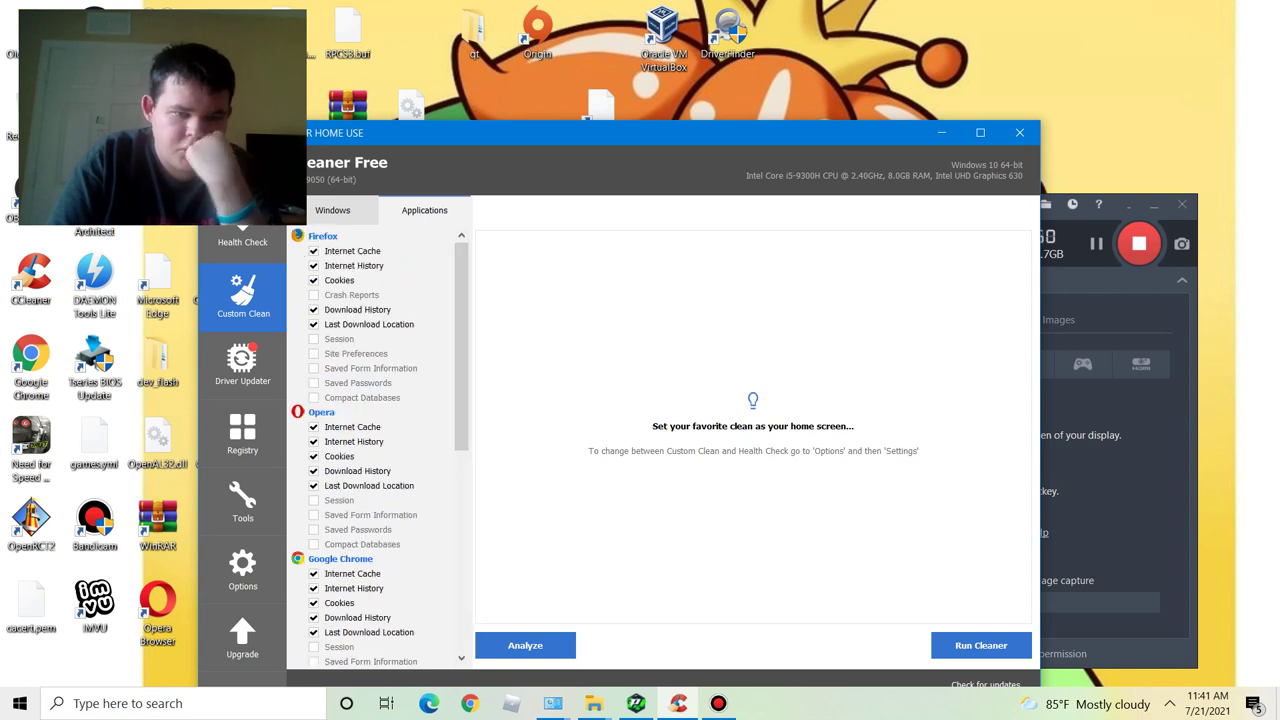
Review the Custom Clean rules for Windows, from Microsoft Edge down to the Advanced group.
click(333, 210)
click(425, 210)
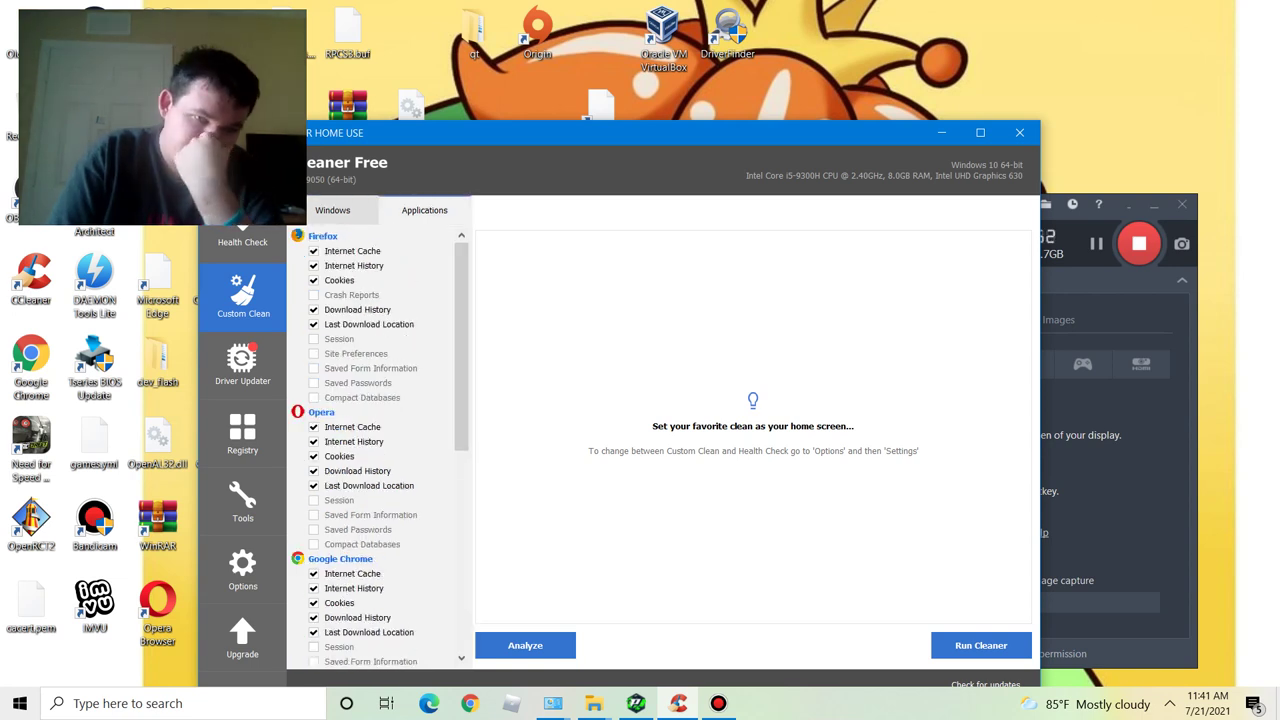
click(332, 210)
scroll(380, 447, down, 4)
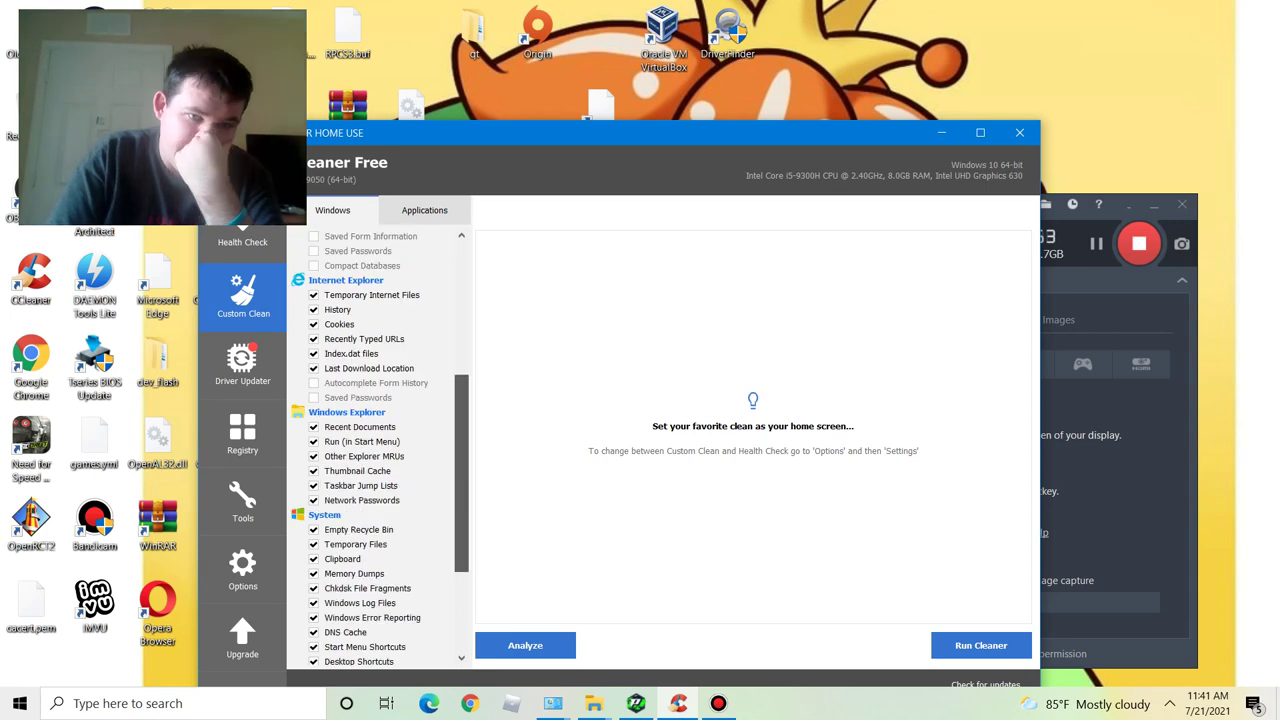
scroll(380, 447, up, 4)
scroll(380, 447, down, 10)
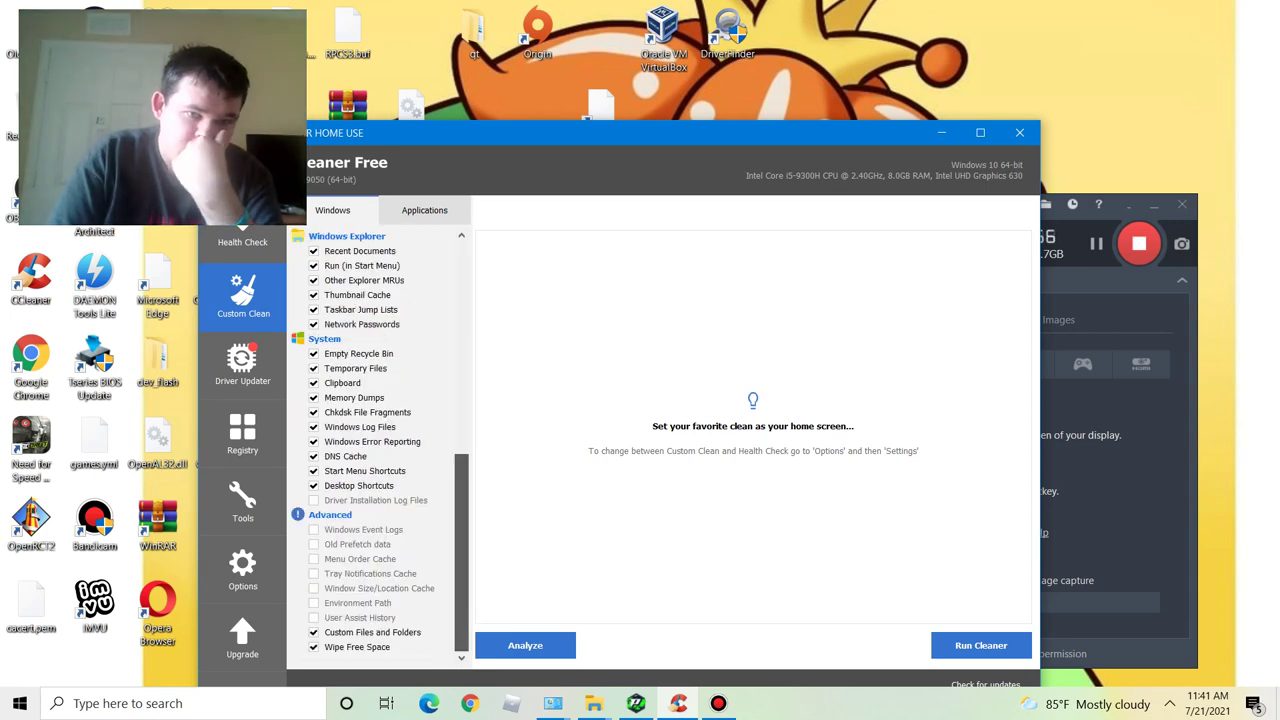
scroll(380, 447, up, 10)
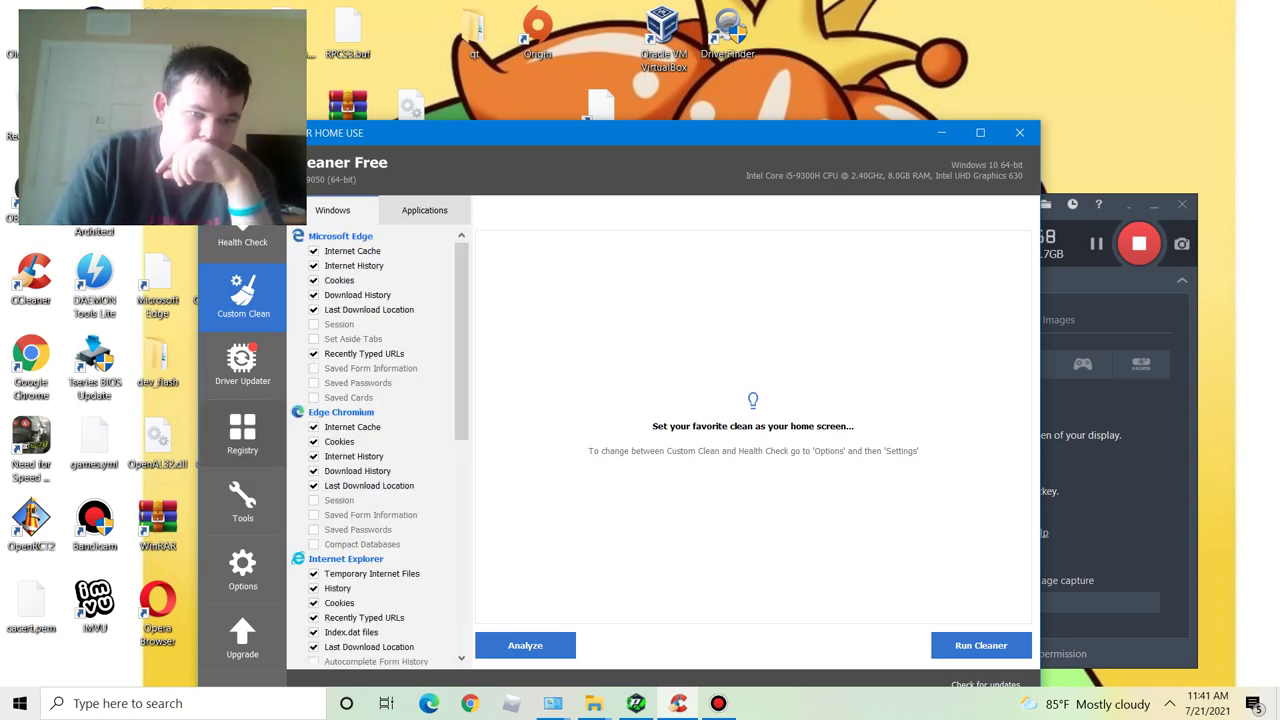
View the Registry cleaner, the Drive Wiper and the Duplicate Finder settings.
click(242, 434)
click(242, 502)
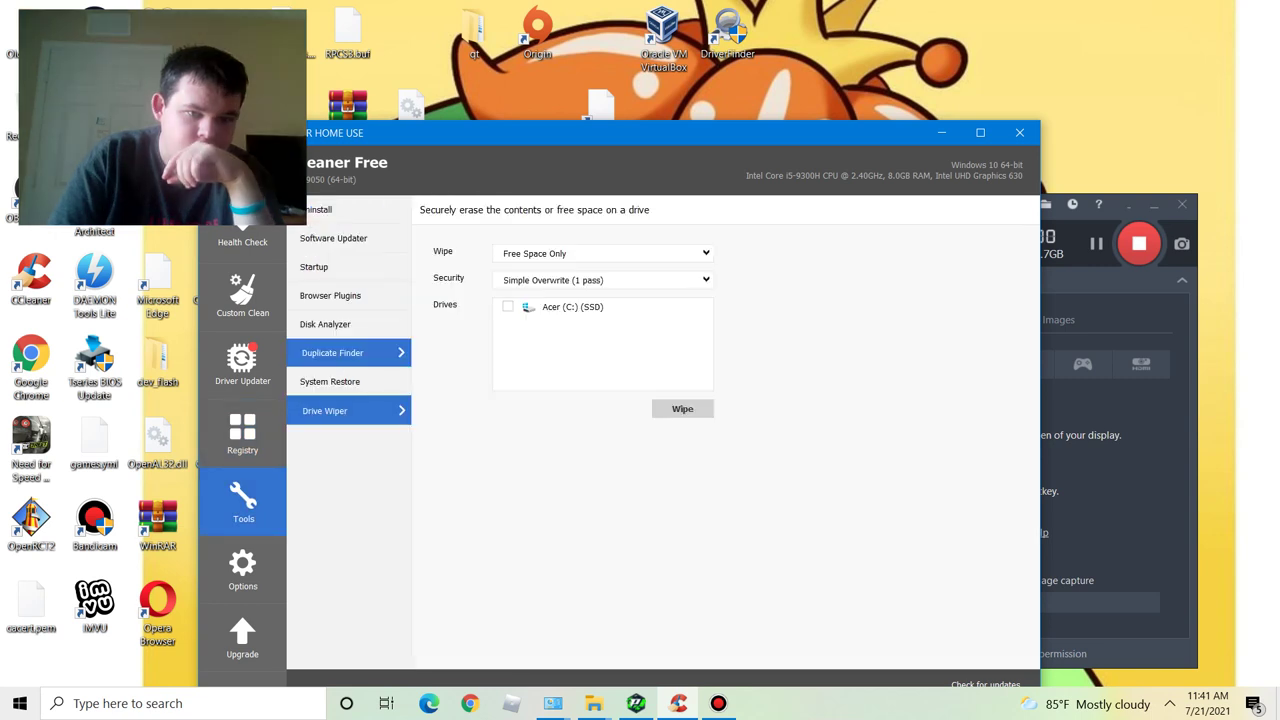
click(333, 353)
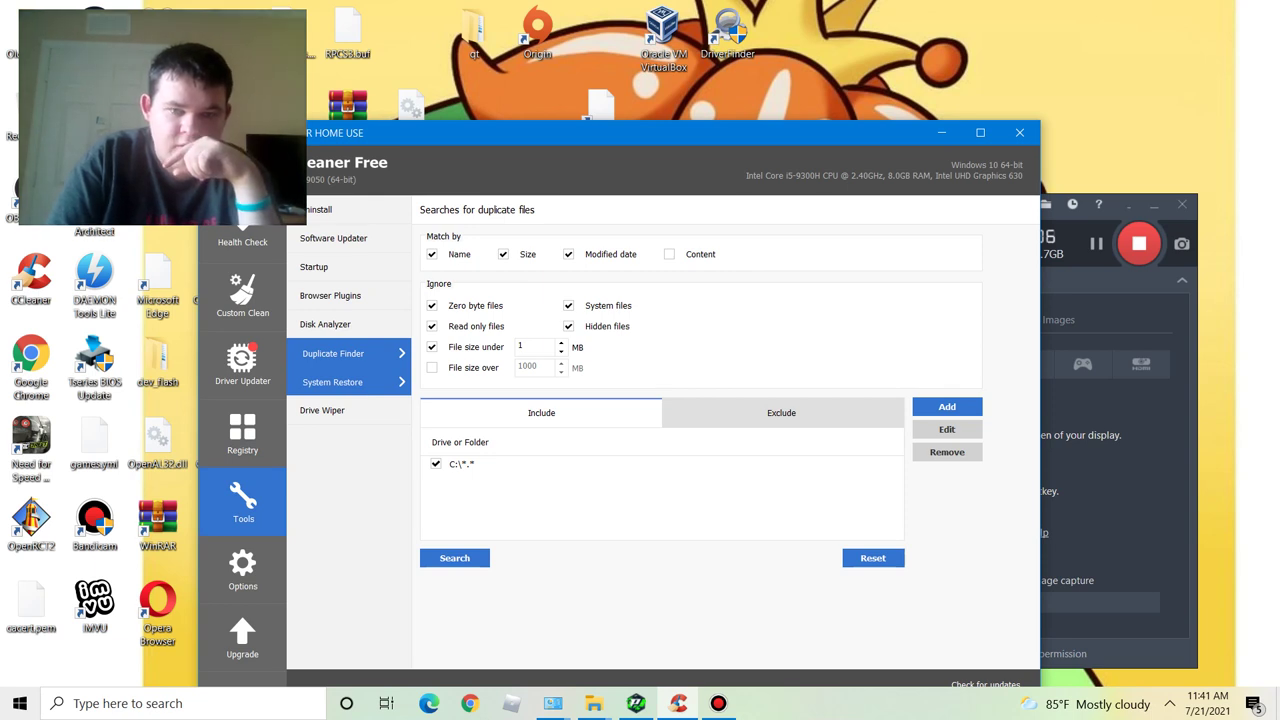
View the System Restore points and the Disk Analyzer settings in the tools.
click(332, 382)
click(333, 353)
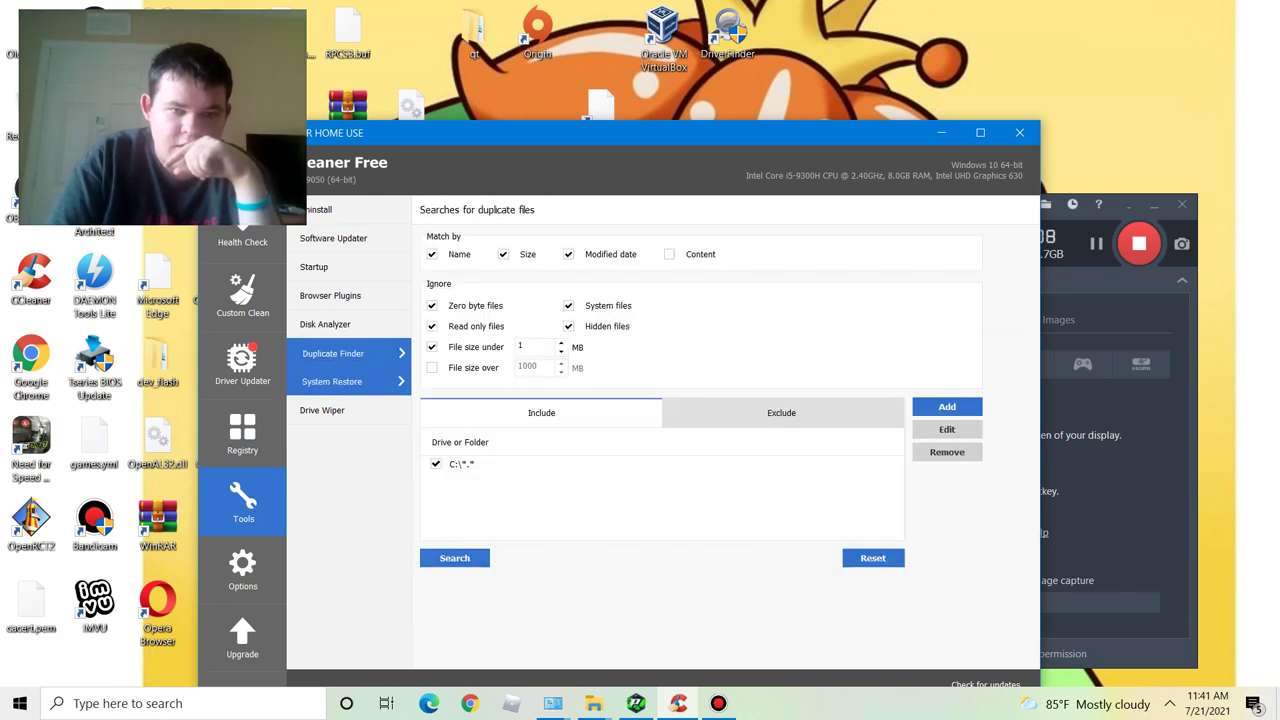
click(332, 381)
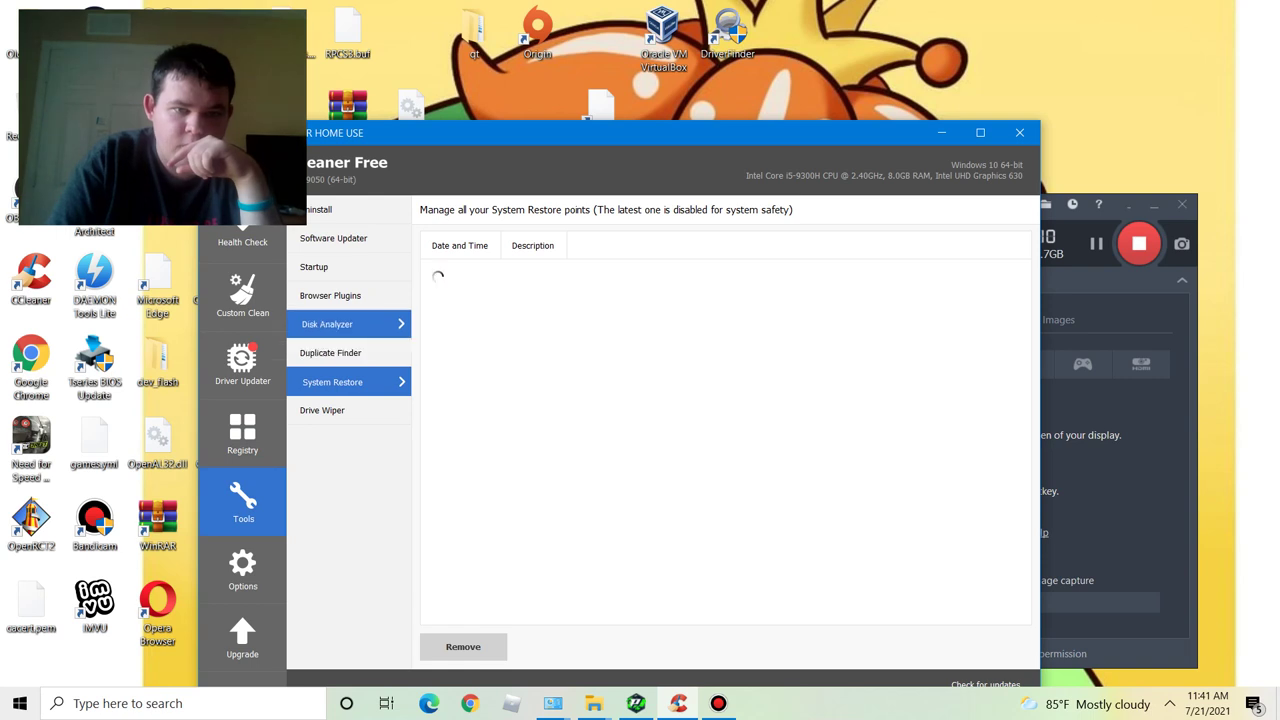
click(327, 324)
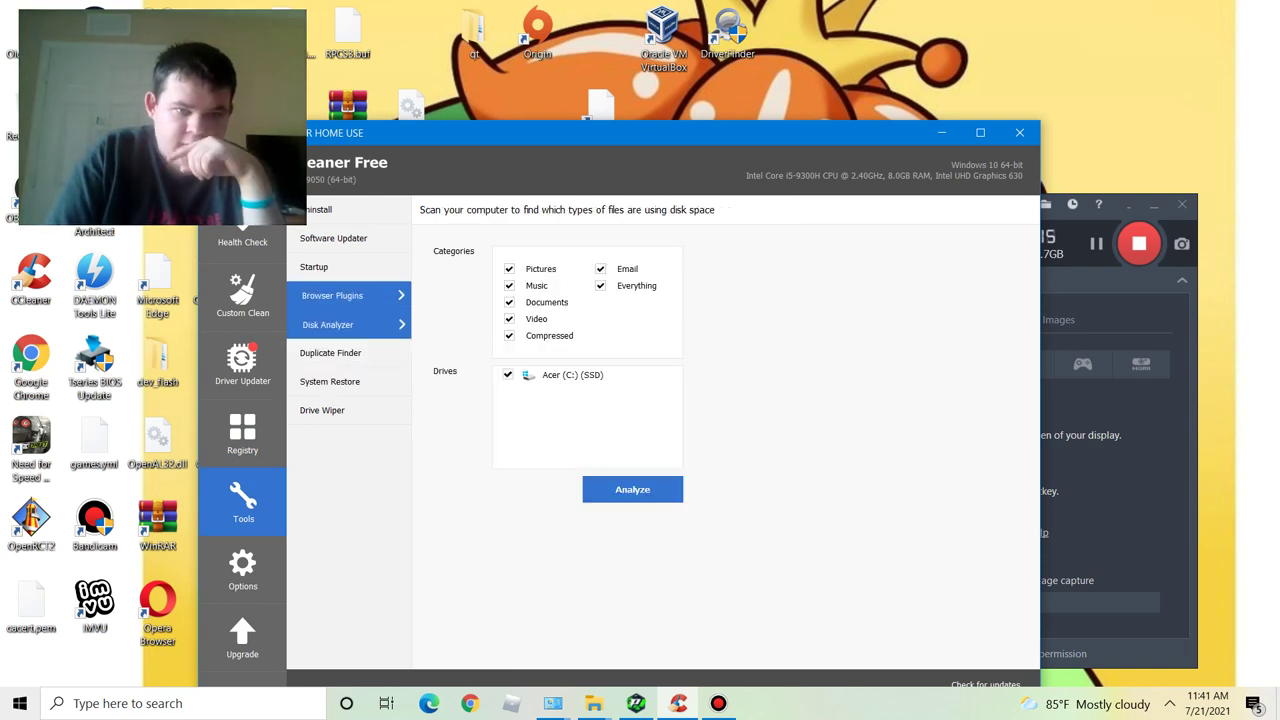
Review the browser plugins for Internet Explorer, Firefox and Google Chrome, and the programs that run at Windows startup.
click(332, 295)
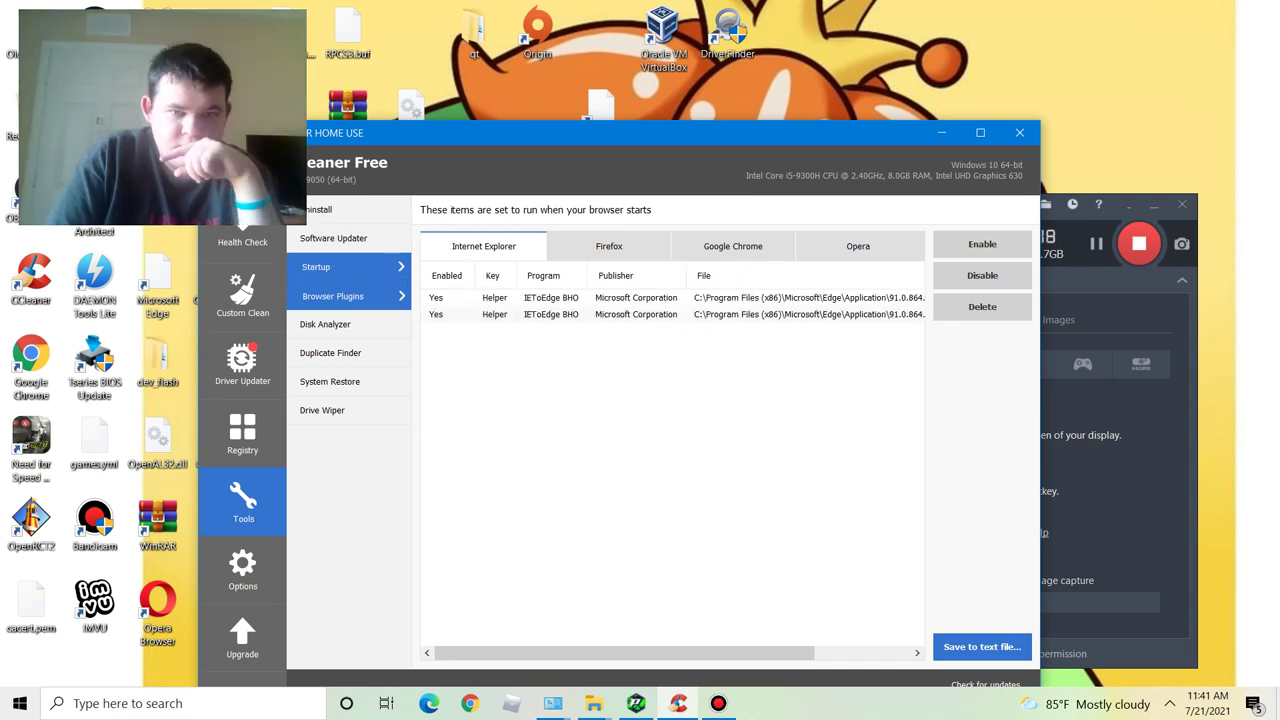
click(609, 246)
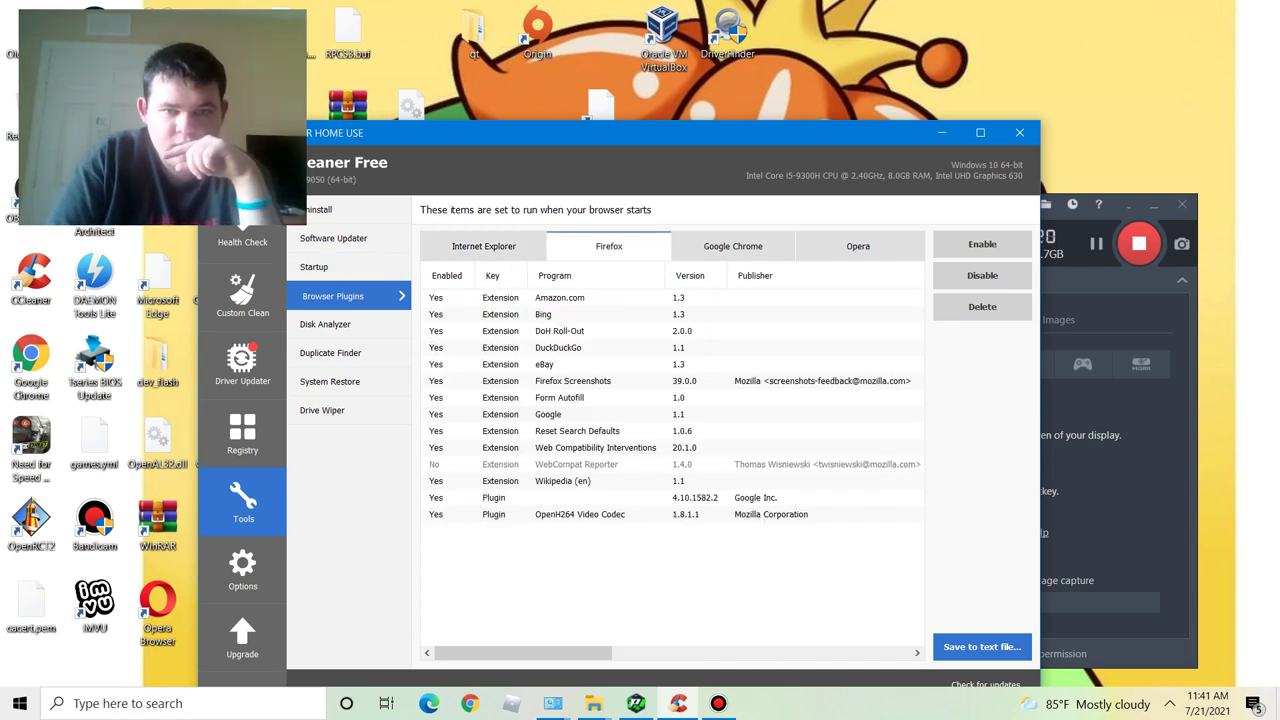
click(733, 246)
click(609, 246)
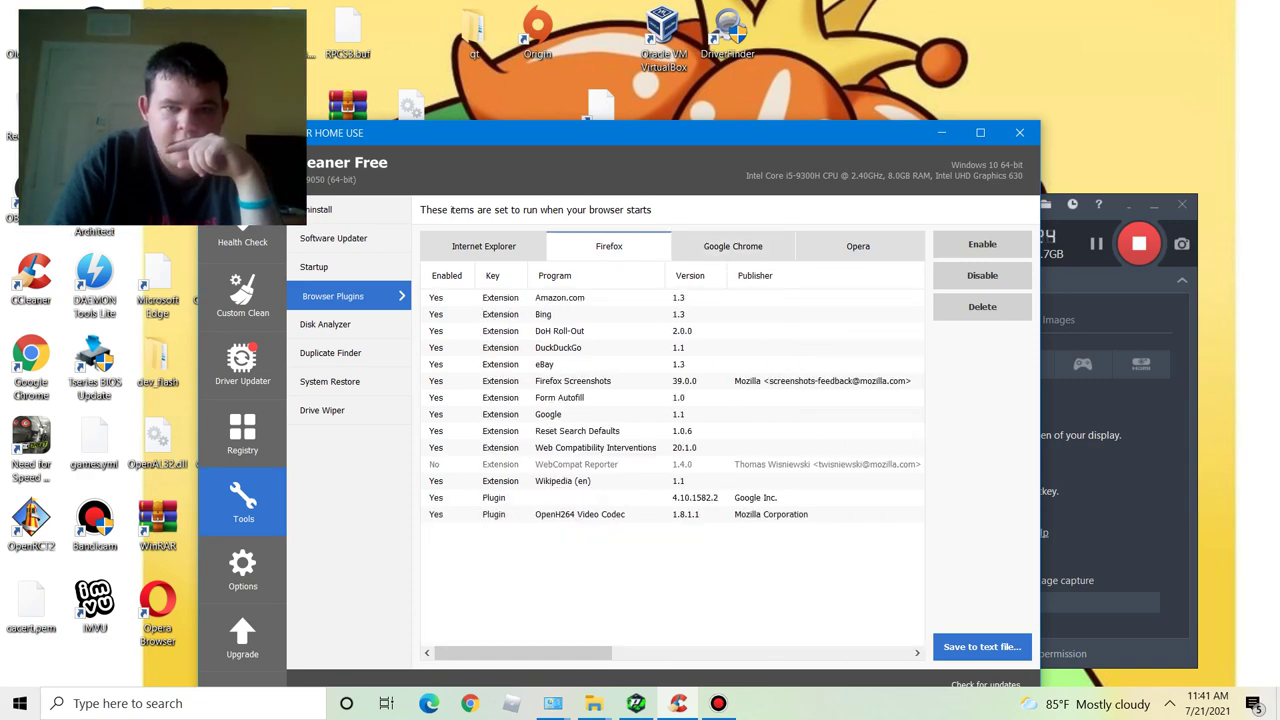
click(733, 246)
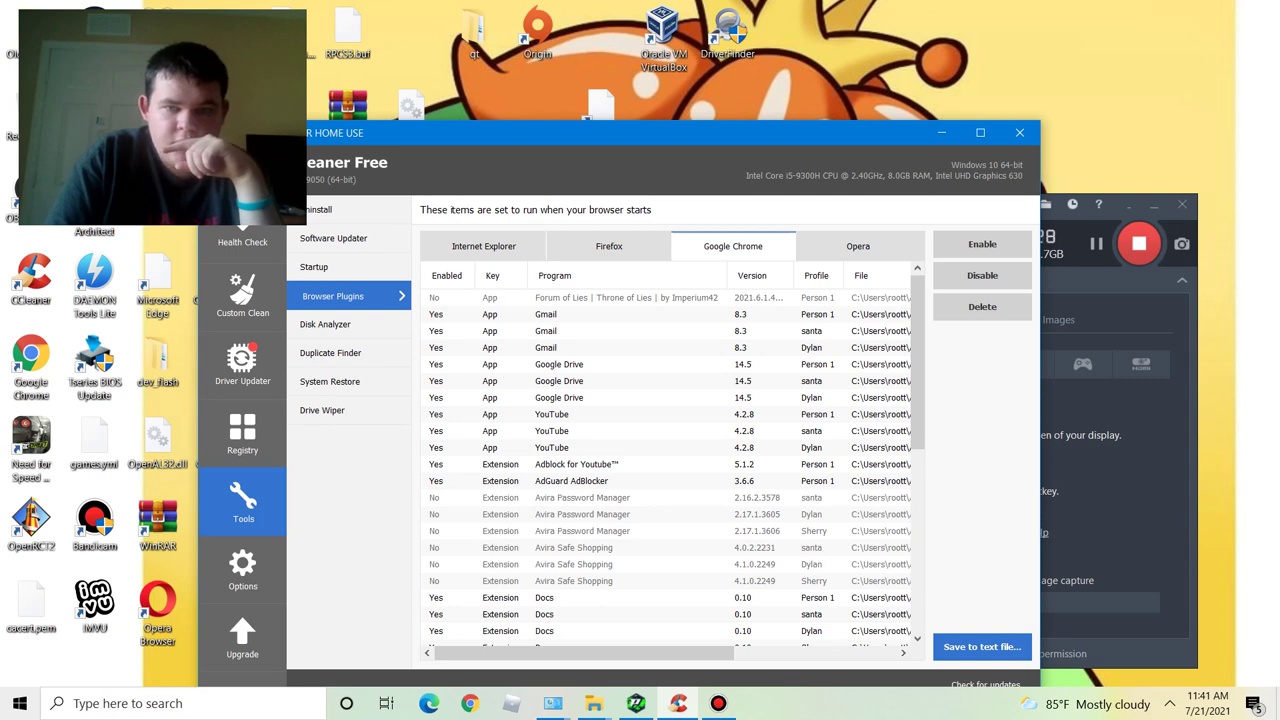
click(315, 267)
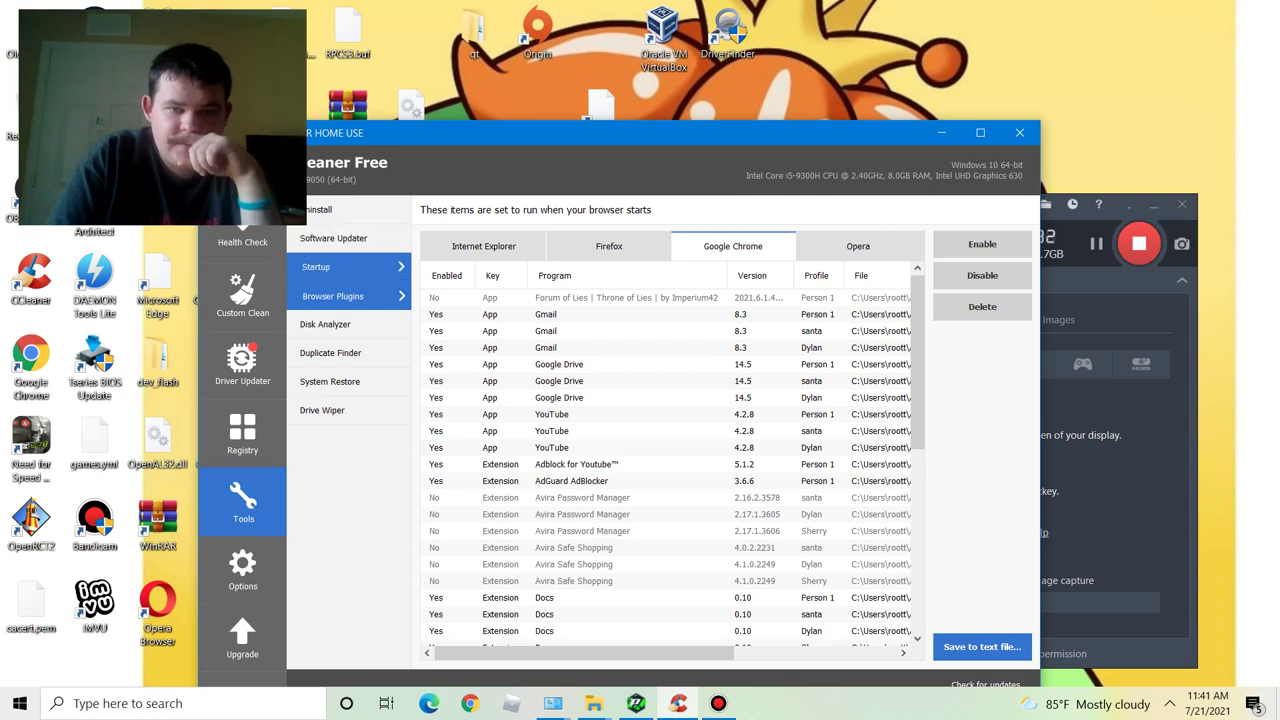
click(316, 267)
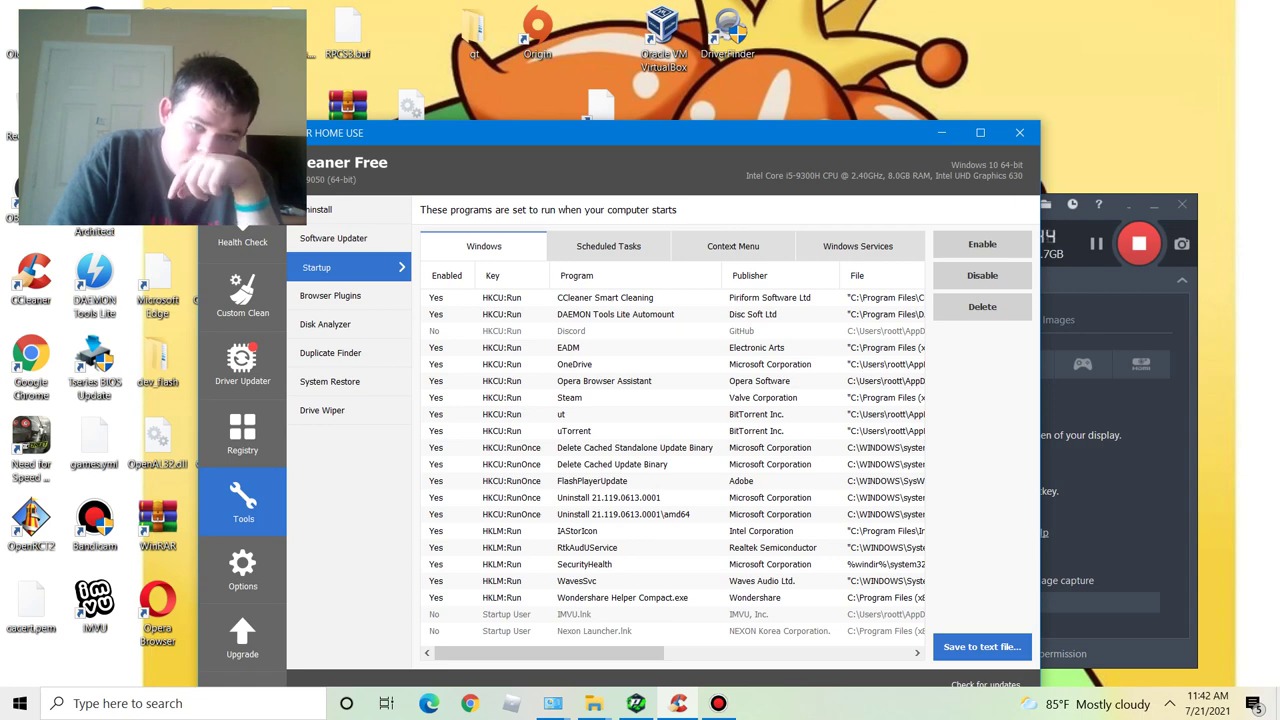
Return to the Health Check page and close the CCleaner window.
click(242, 297)
click(242, 238)
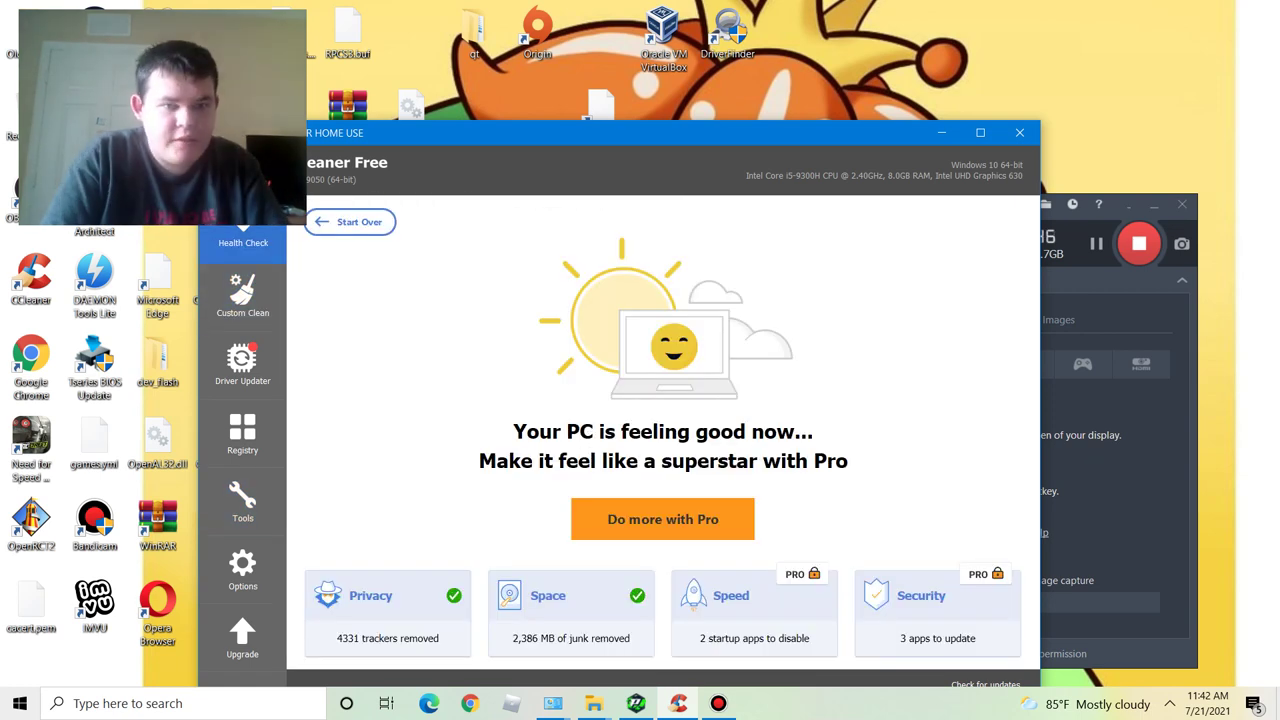
click(1019, 132)
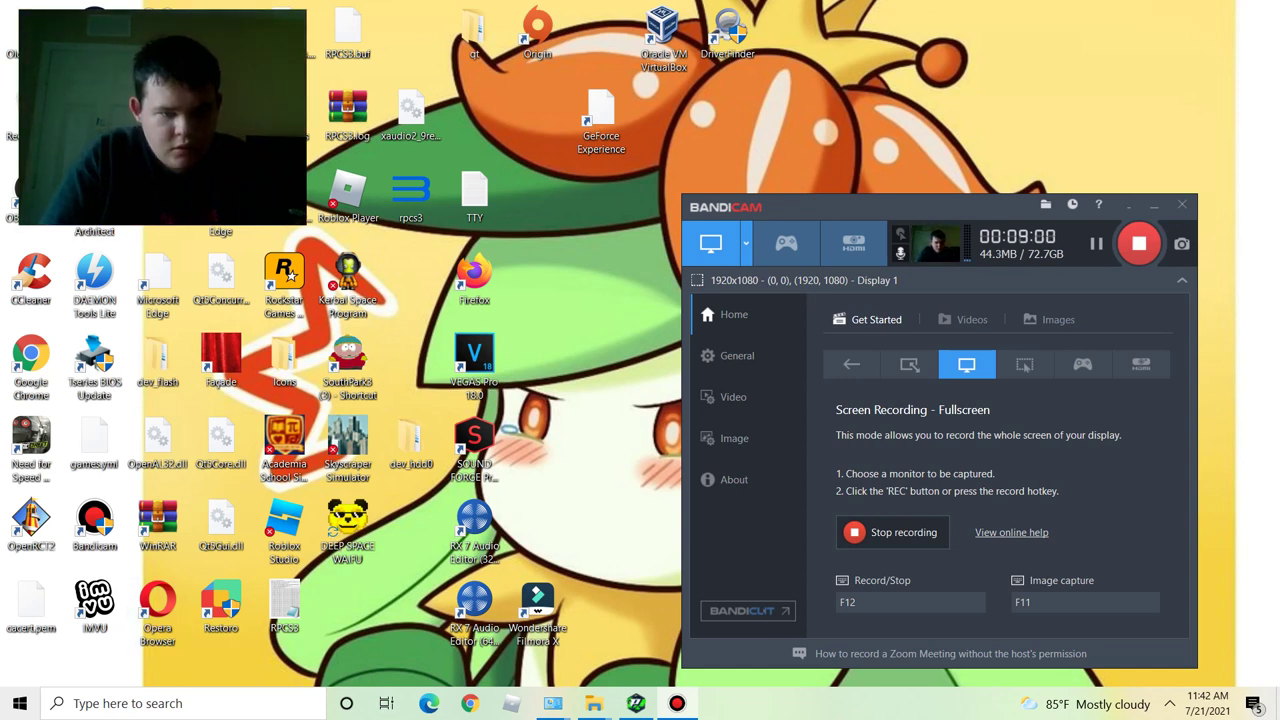
click(1170, 704)
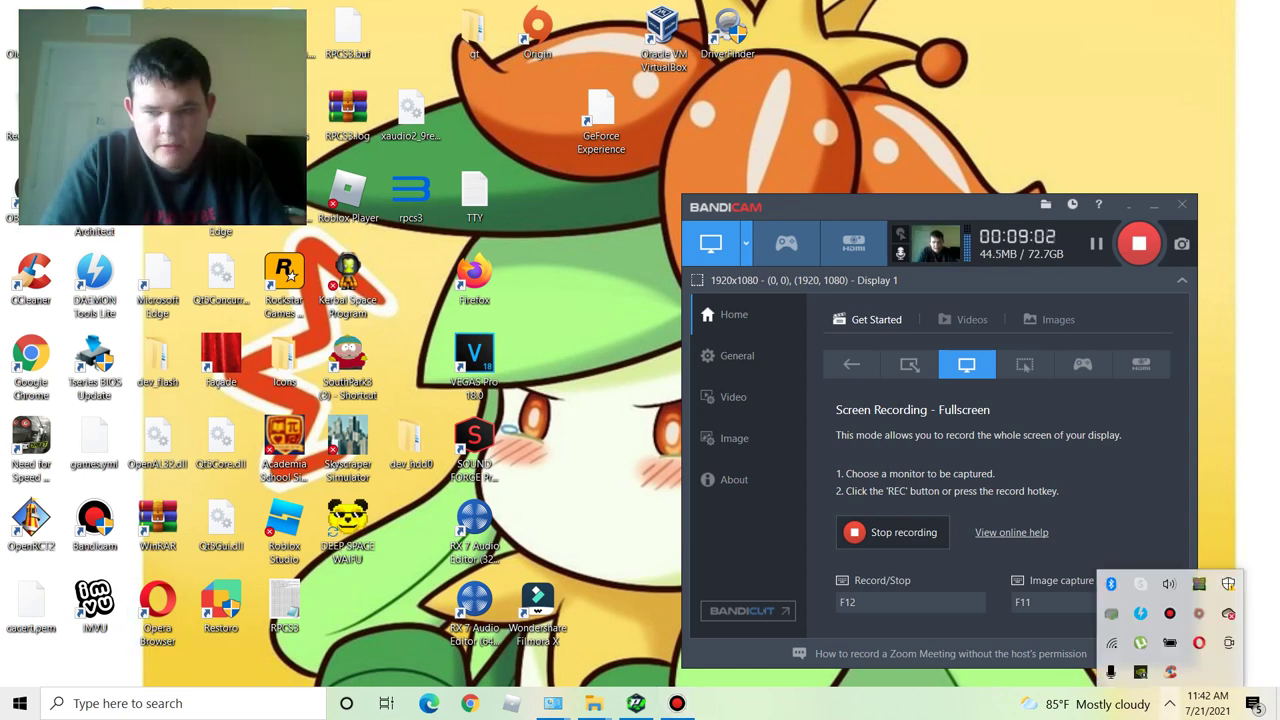
click(512, 703)
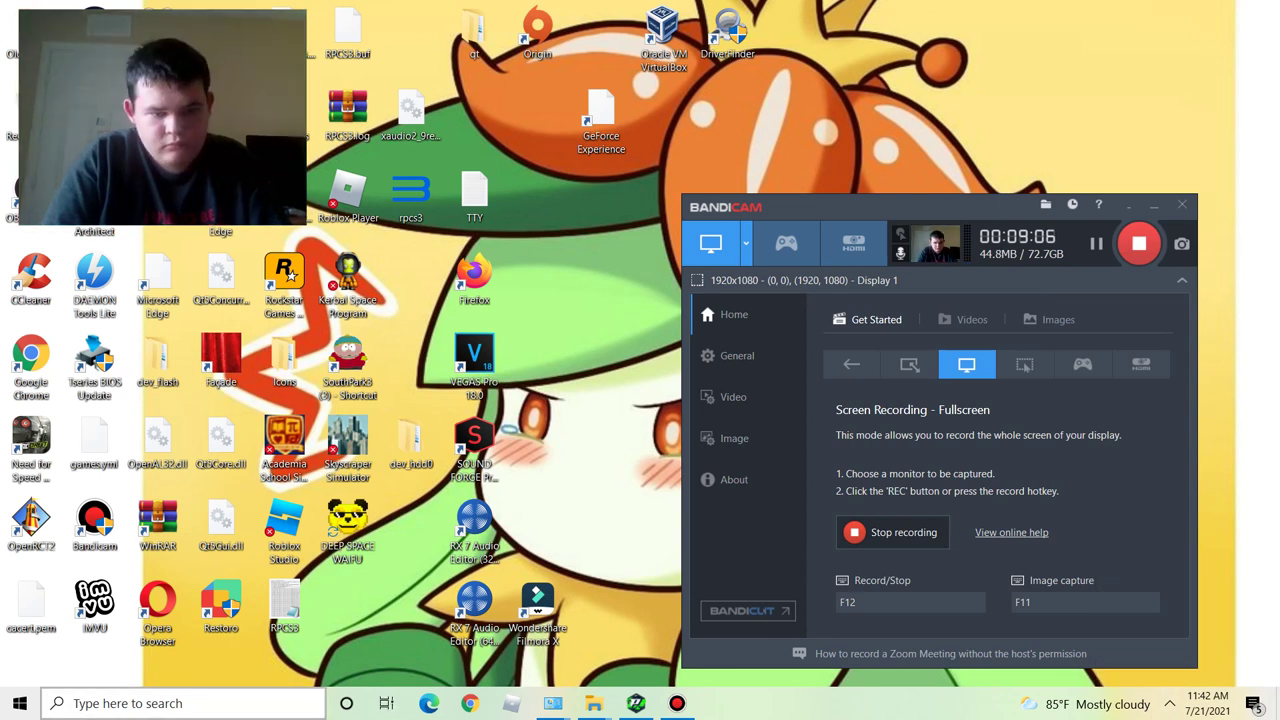
Find the Control Panel with a Windows search for "control panel" and open it.
click(183, 703)
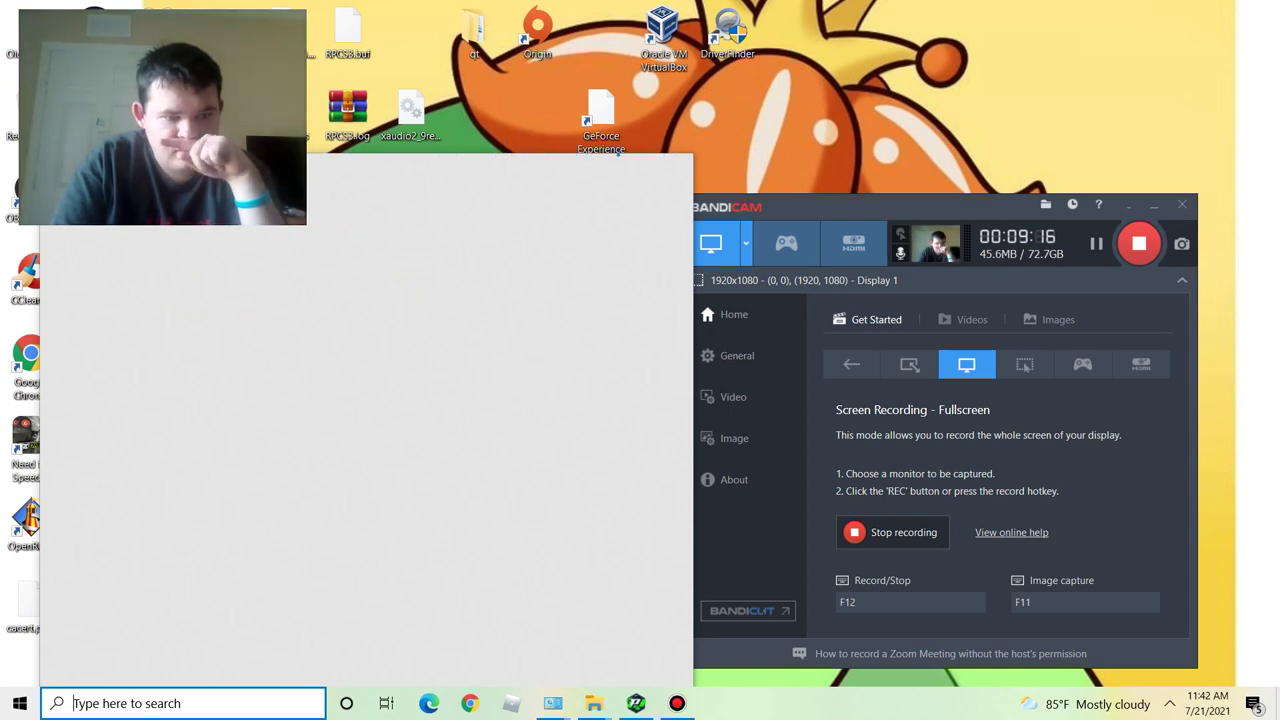
text(control panel)
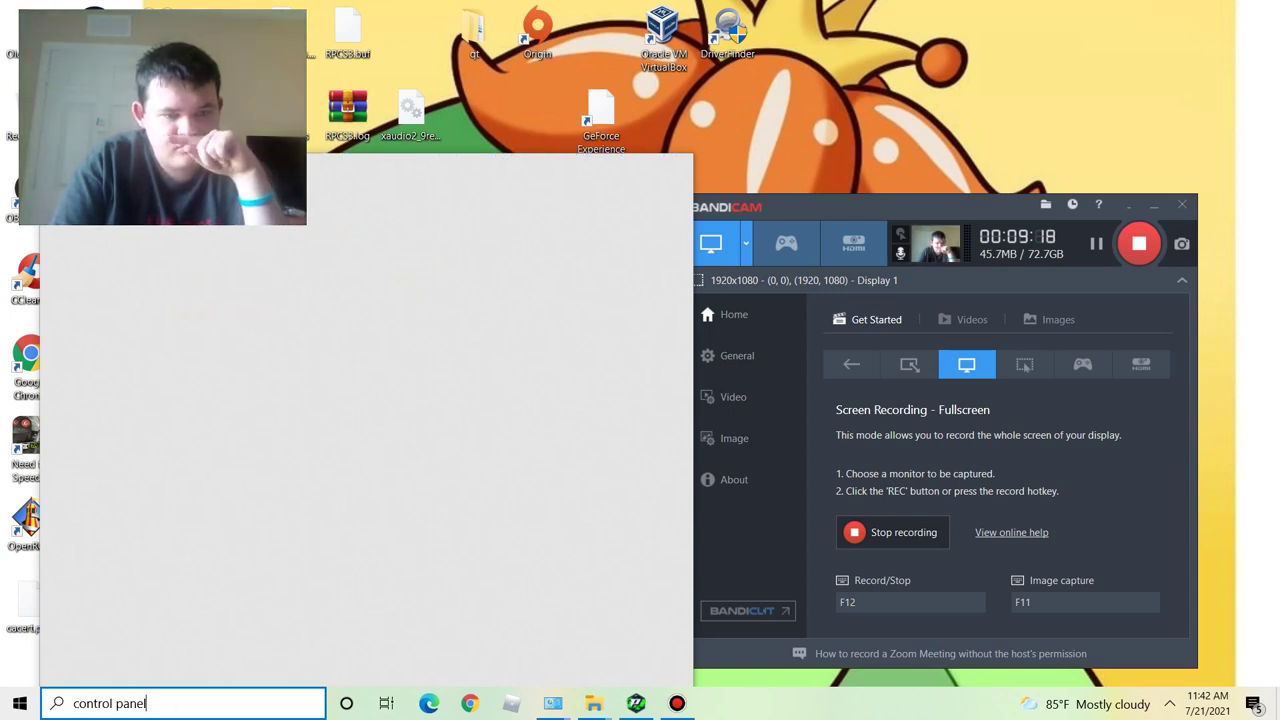
right_click(133, 702)
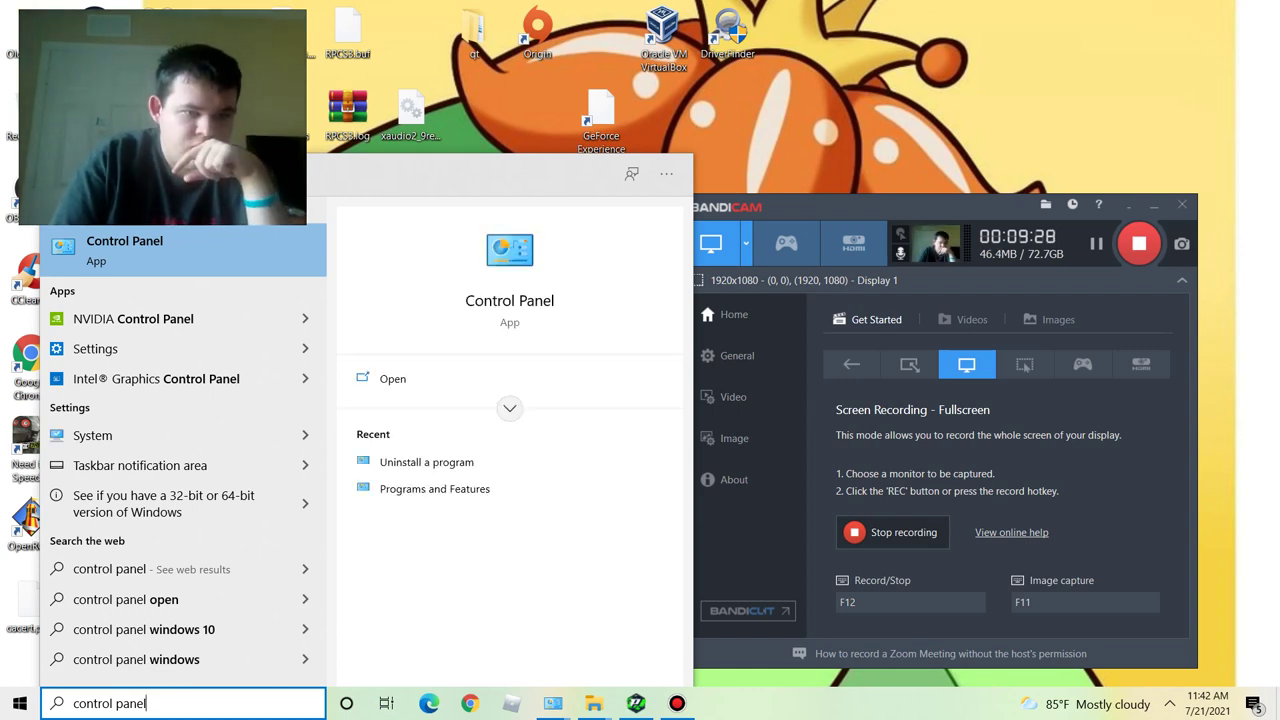
key(Return)
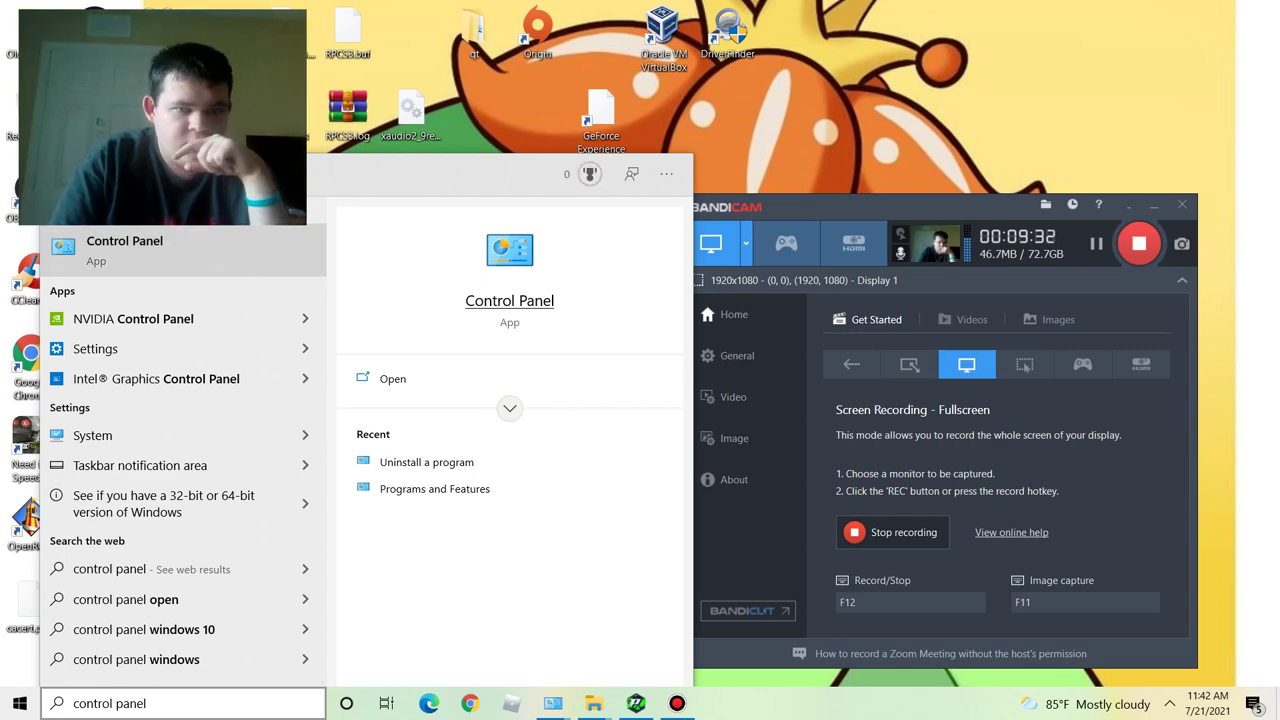
key(Escape)
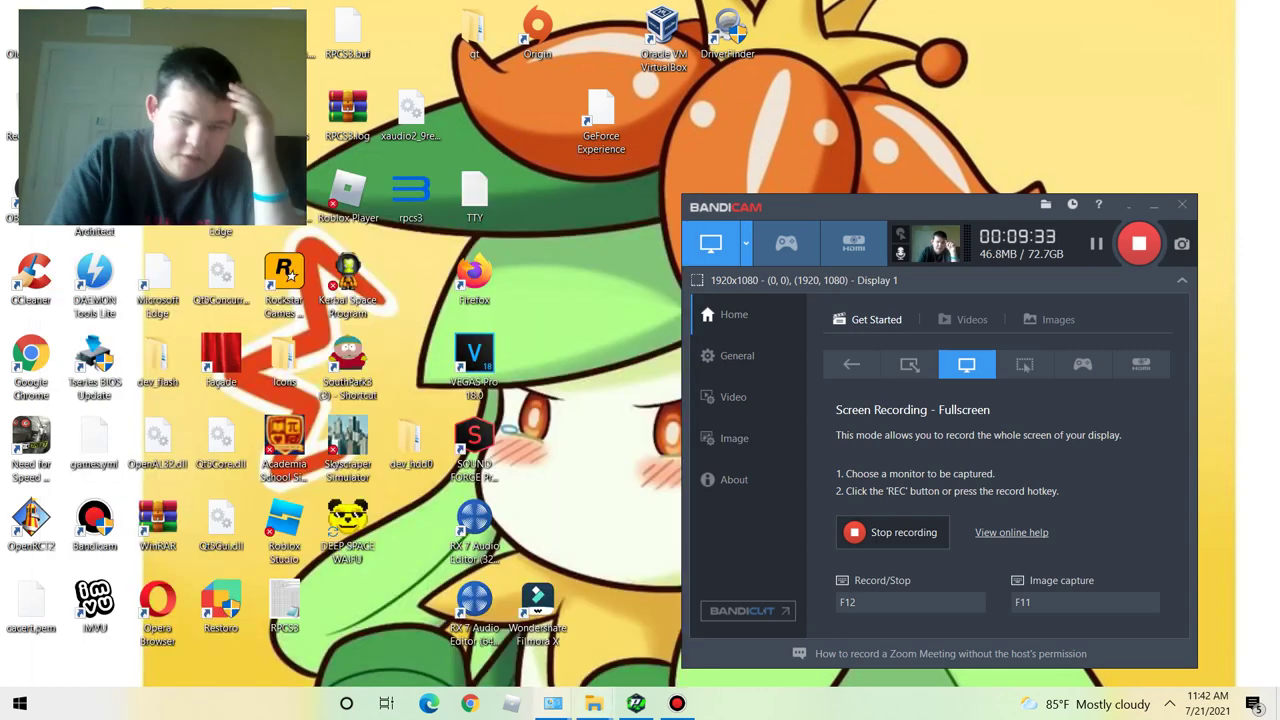
Bring up the already open Programs and Features window and close the extra Control Panel window.
mouse_move(552, 703)
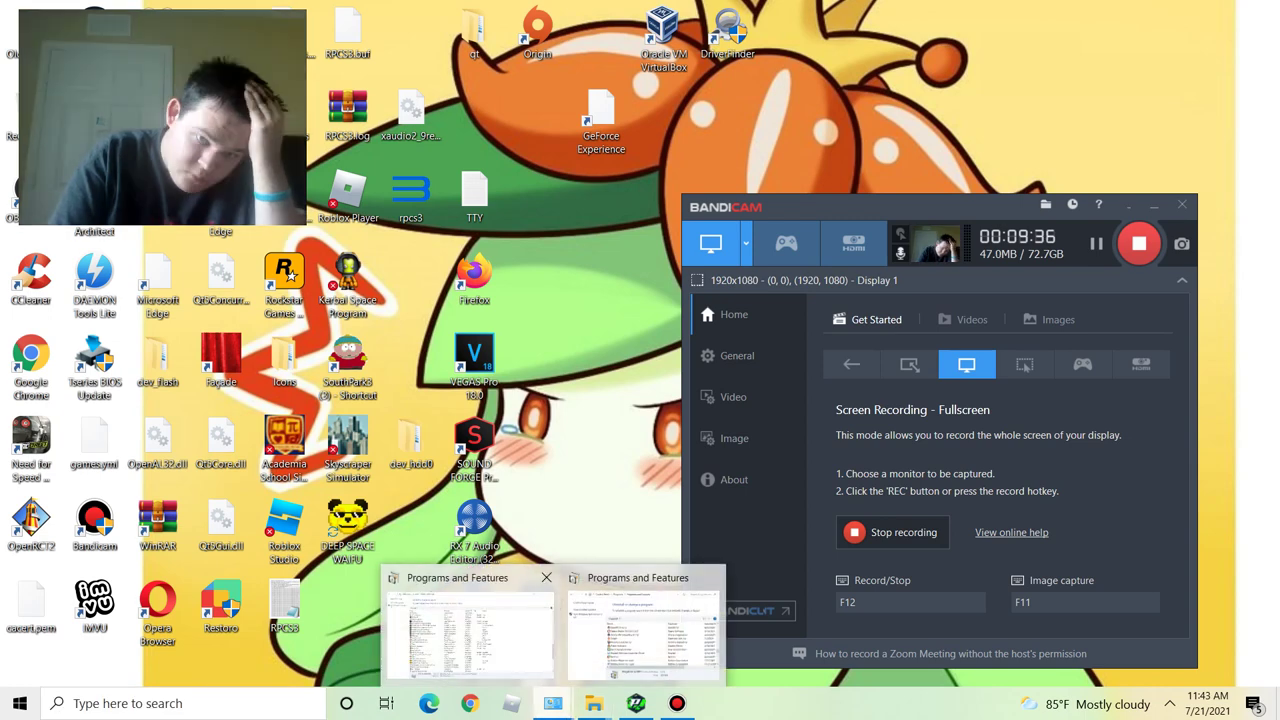
mouse_move(640, 622)
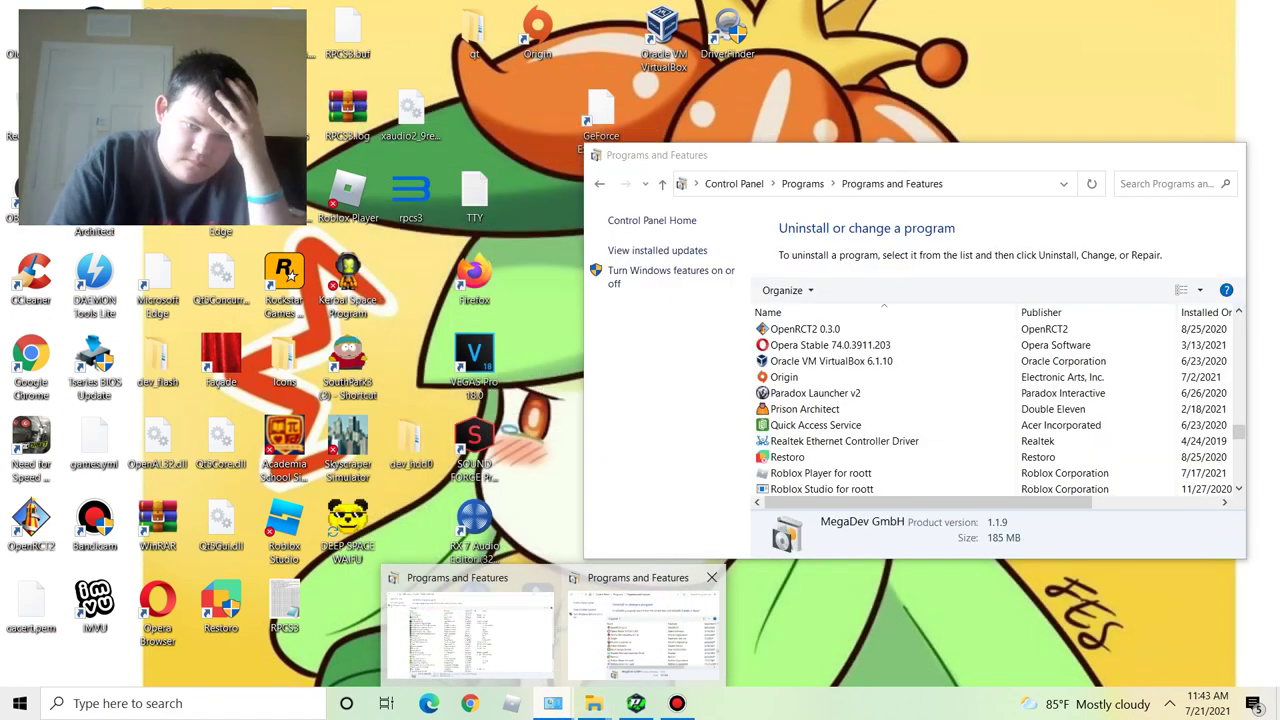
click(640, 622)
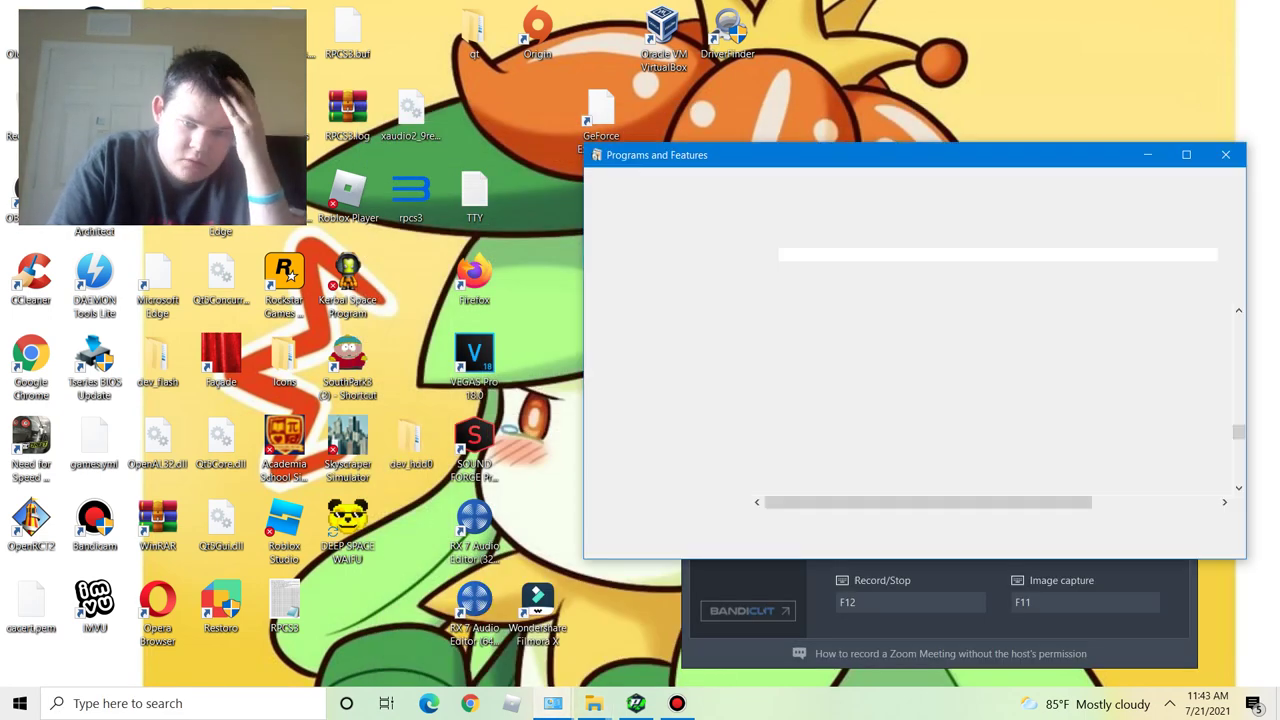
mouse_move(552, 703)
mouse_move(562, 630)
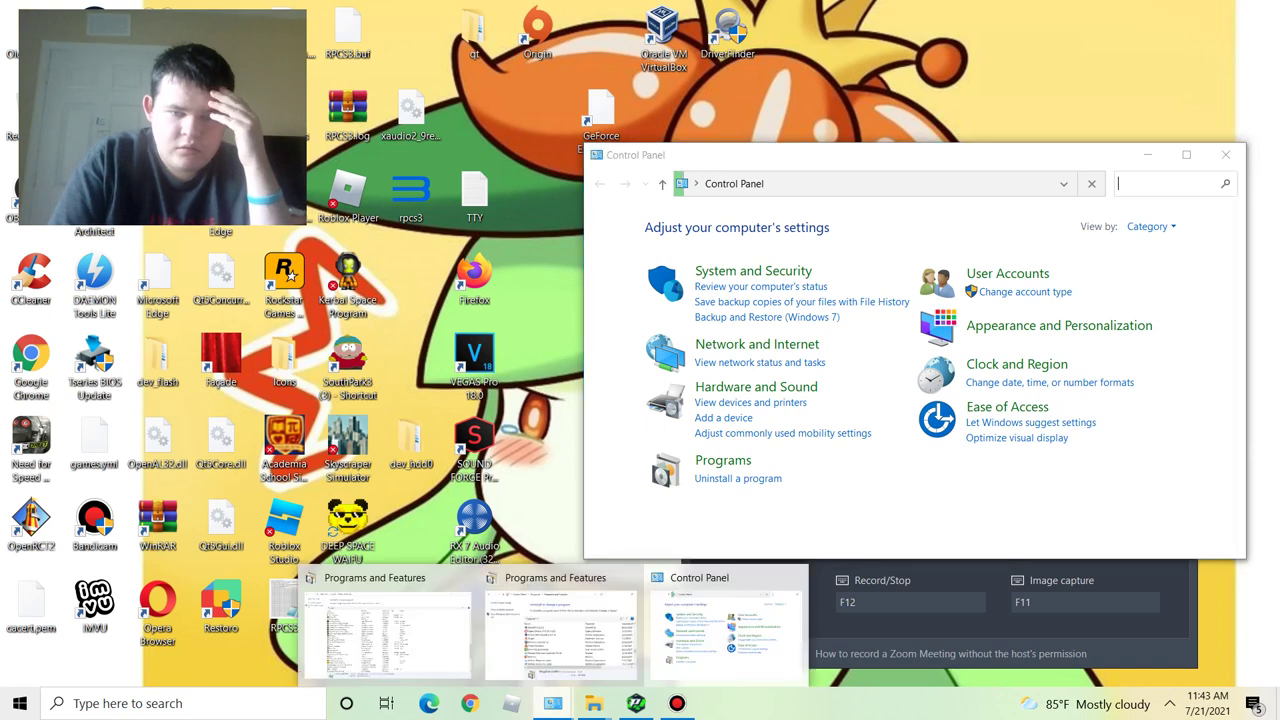
click(794, 577)
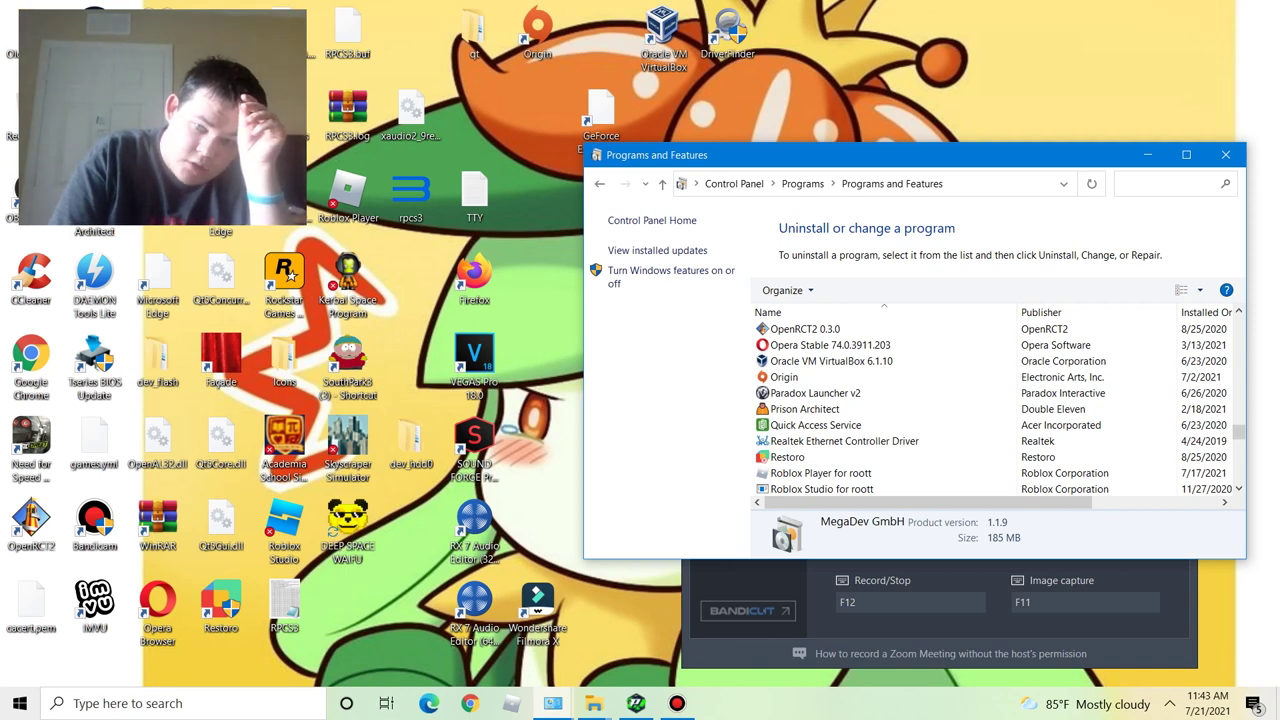
mouse_move(552, 703)
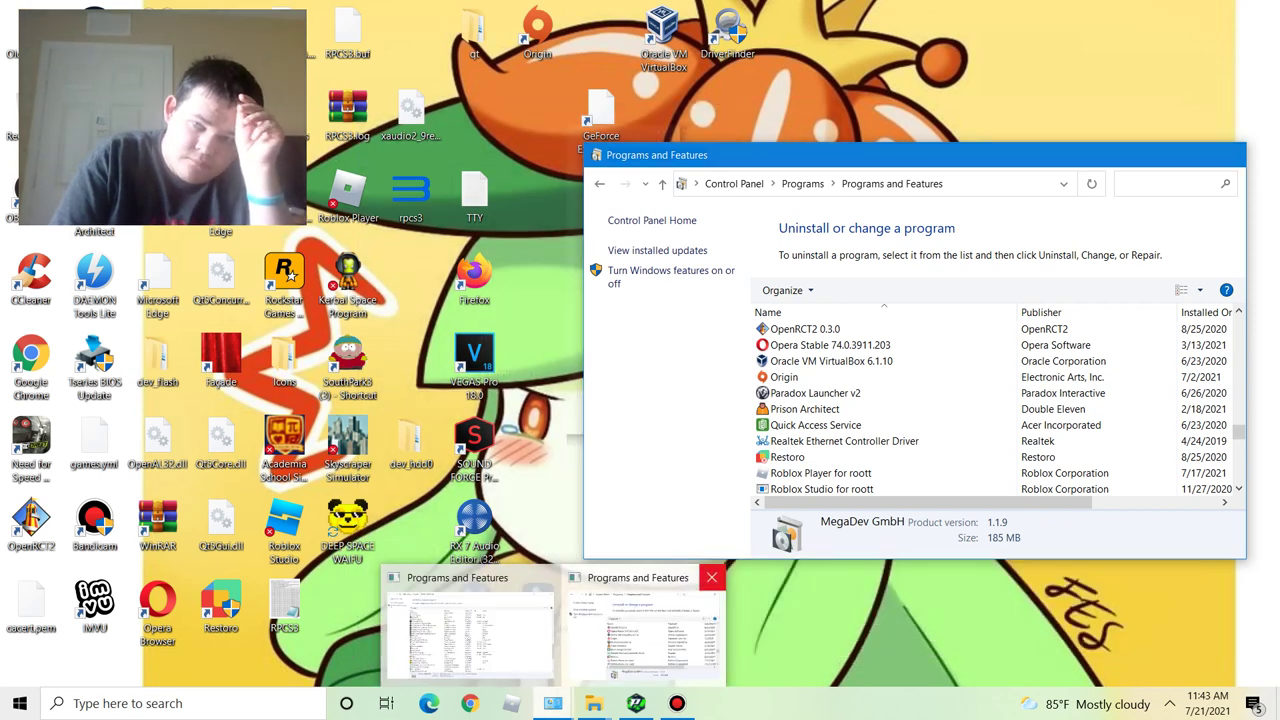
mouse_move(546, 577)
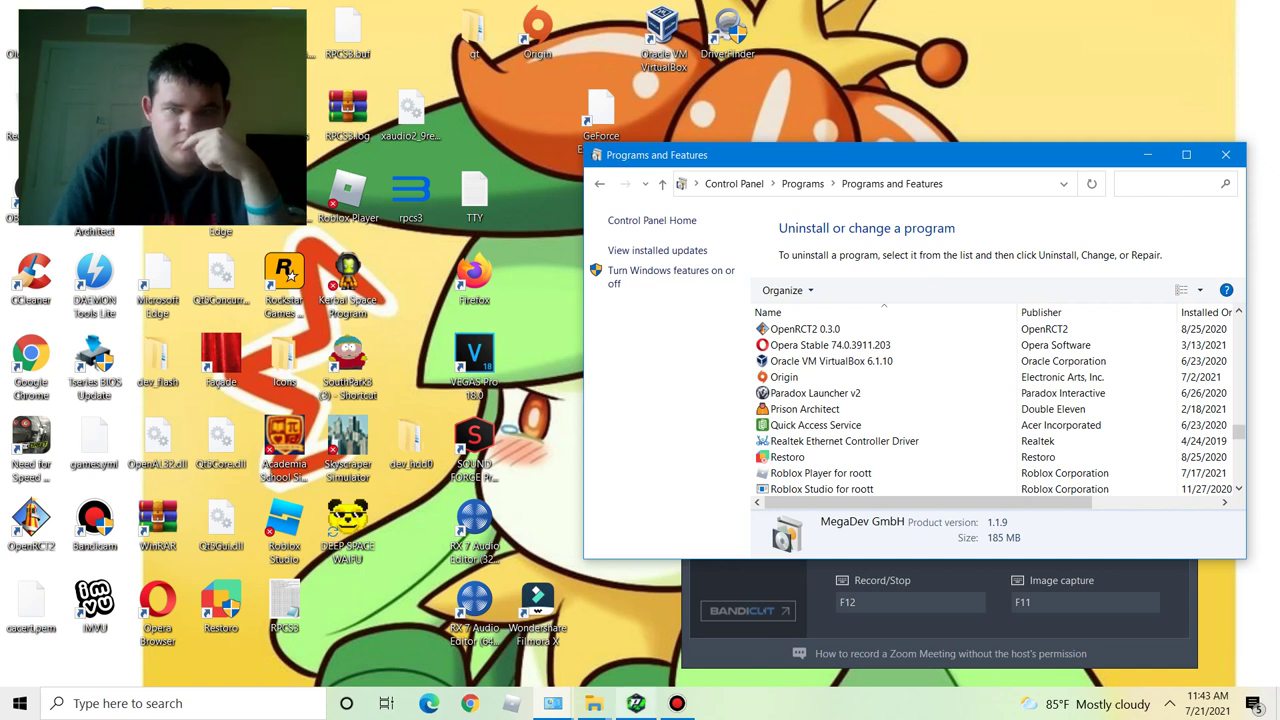
click(677, 703)
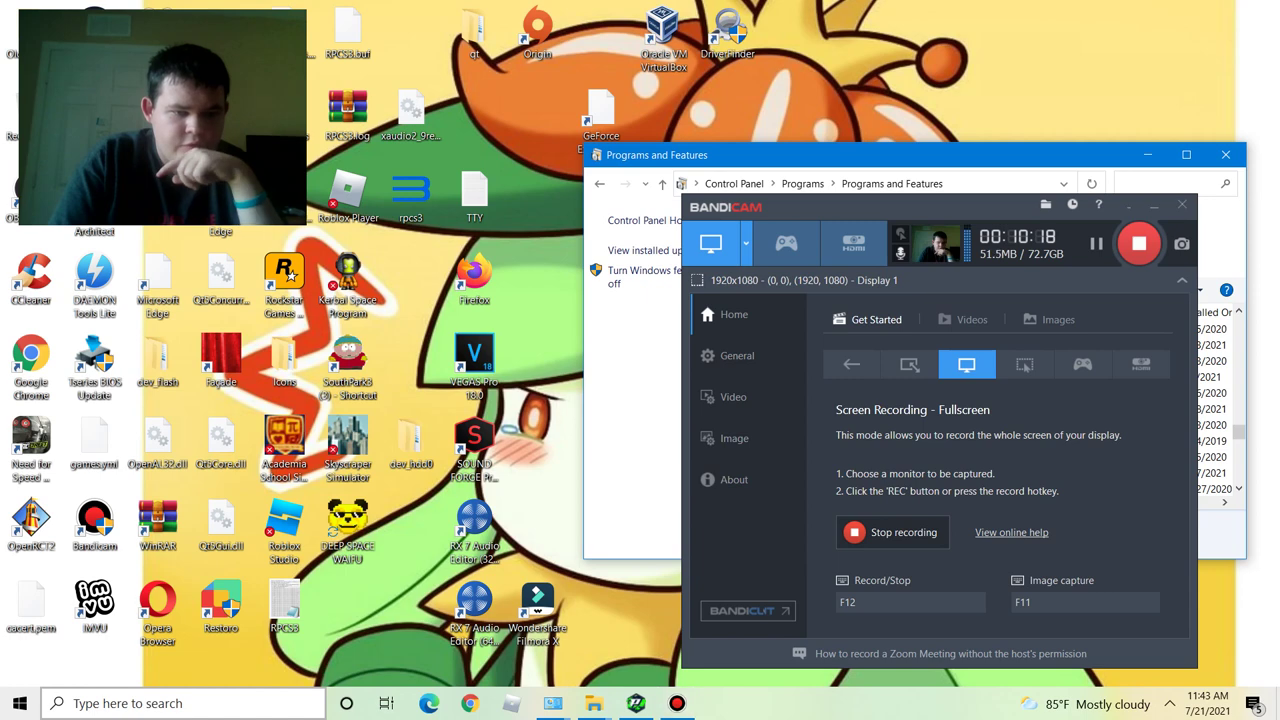
Open the Registry Editor through a Windows search for "regedit".
click(183, 703)
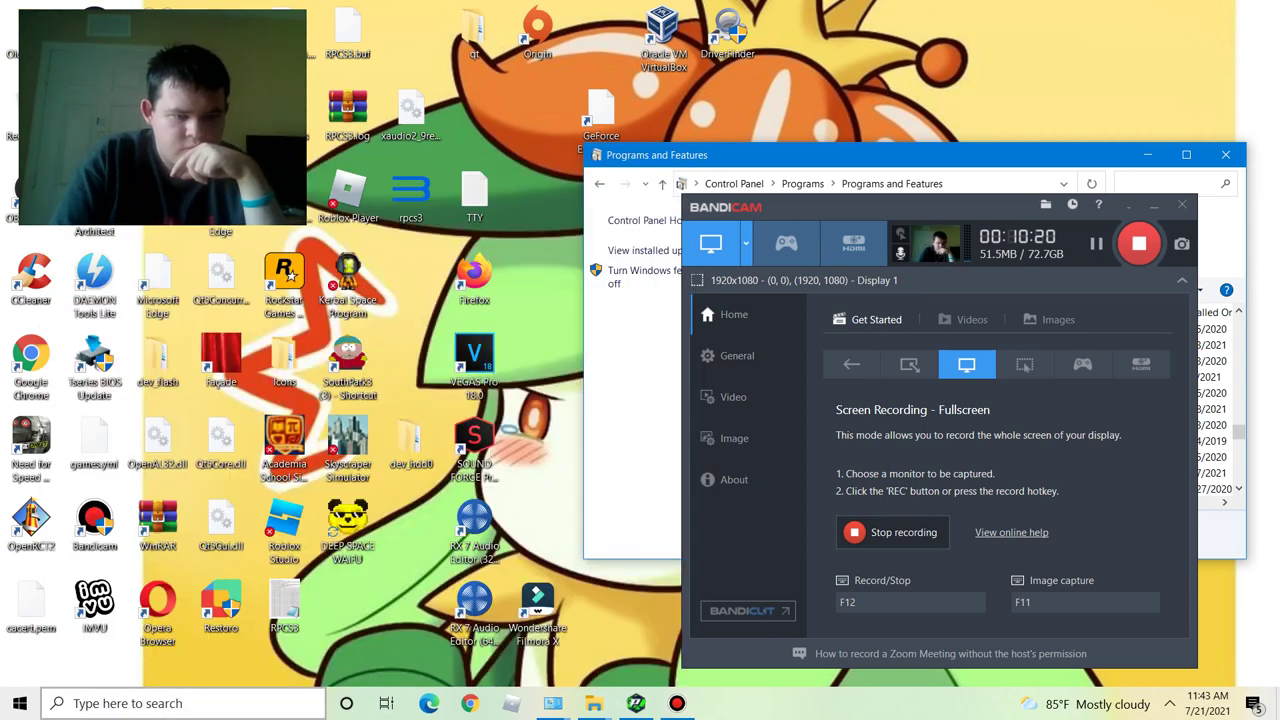
click(183, 703)
text(reg)
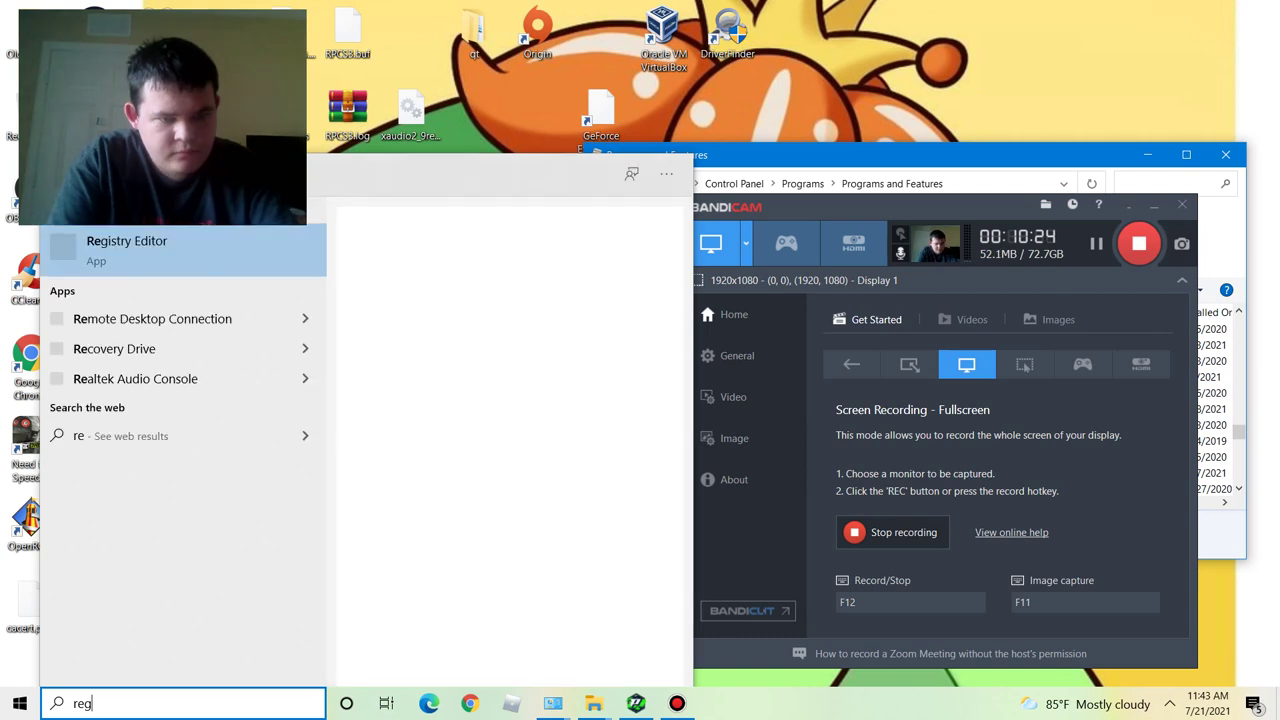
text(edi)
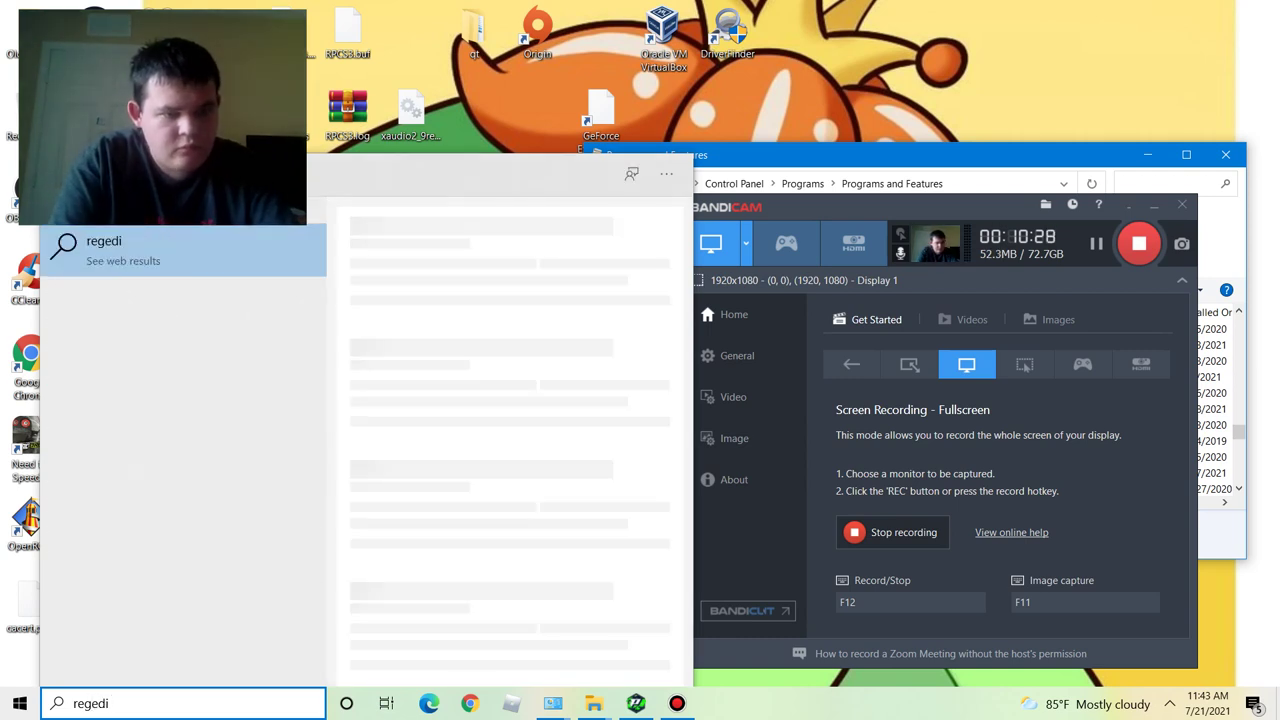
text(t)
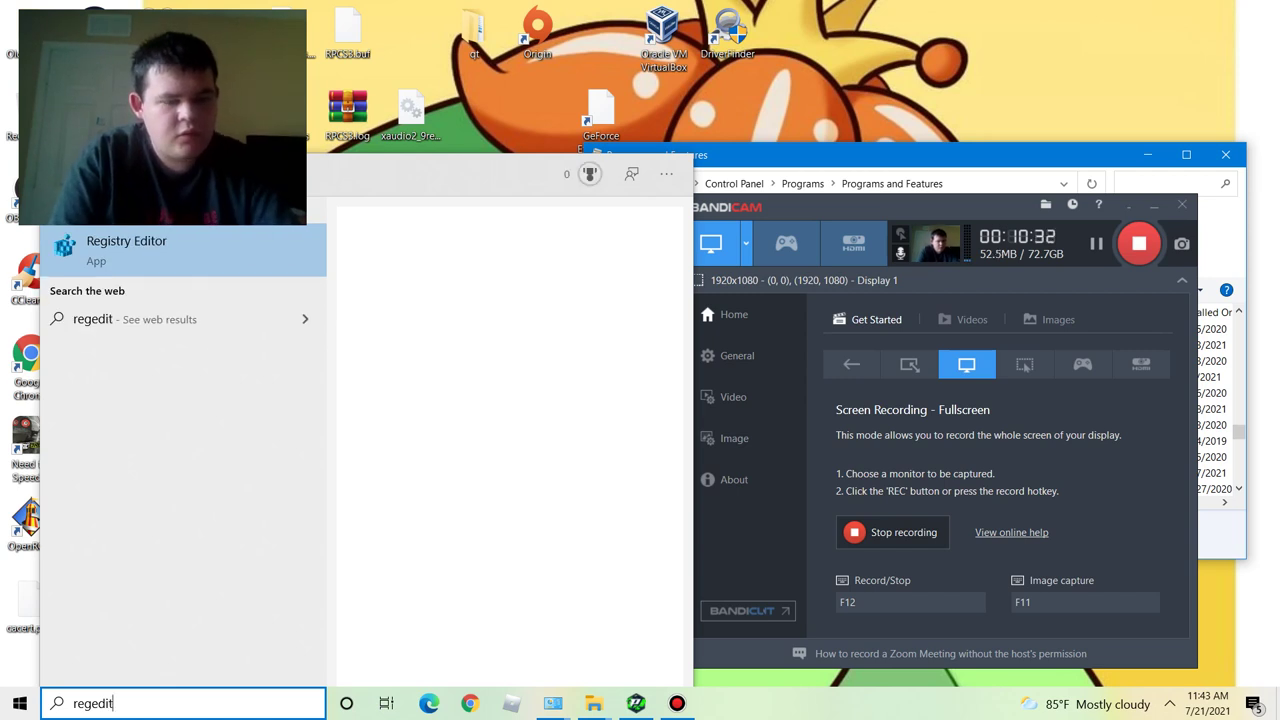
key(Return)
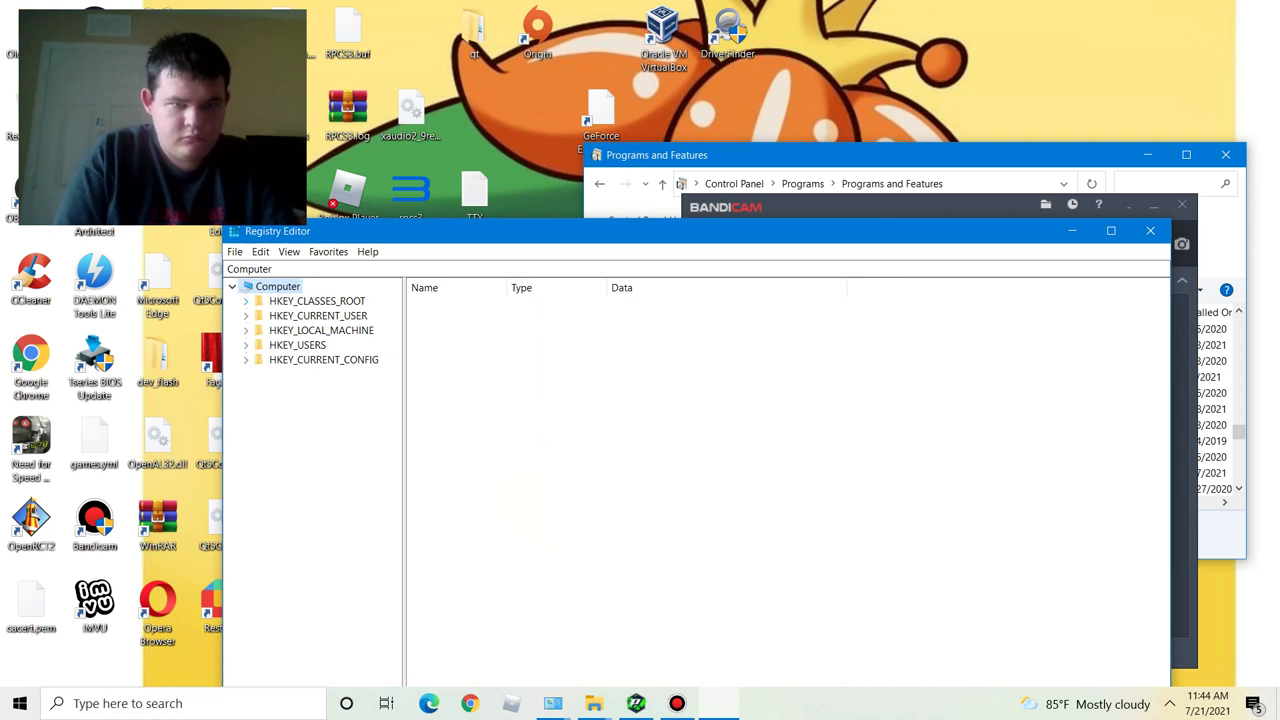
Look through the registry root keys from HKEY_CLASSES_ROOT to HKEY_CURRENT_CONFIG, expanding and collapsing them again.
click(246, 301)
click(246, 287)
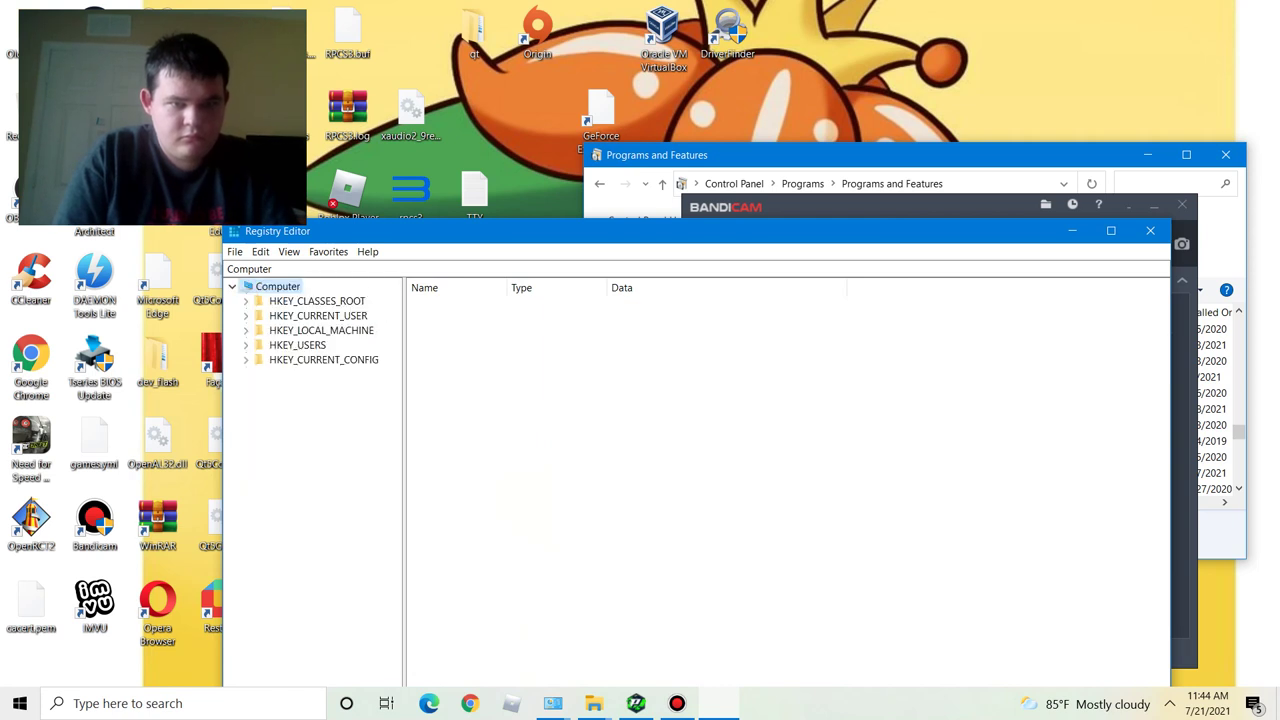
click(246, 316)
click(246, 316)
click(246, 330)
click(246, 330)
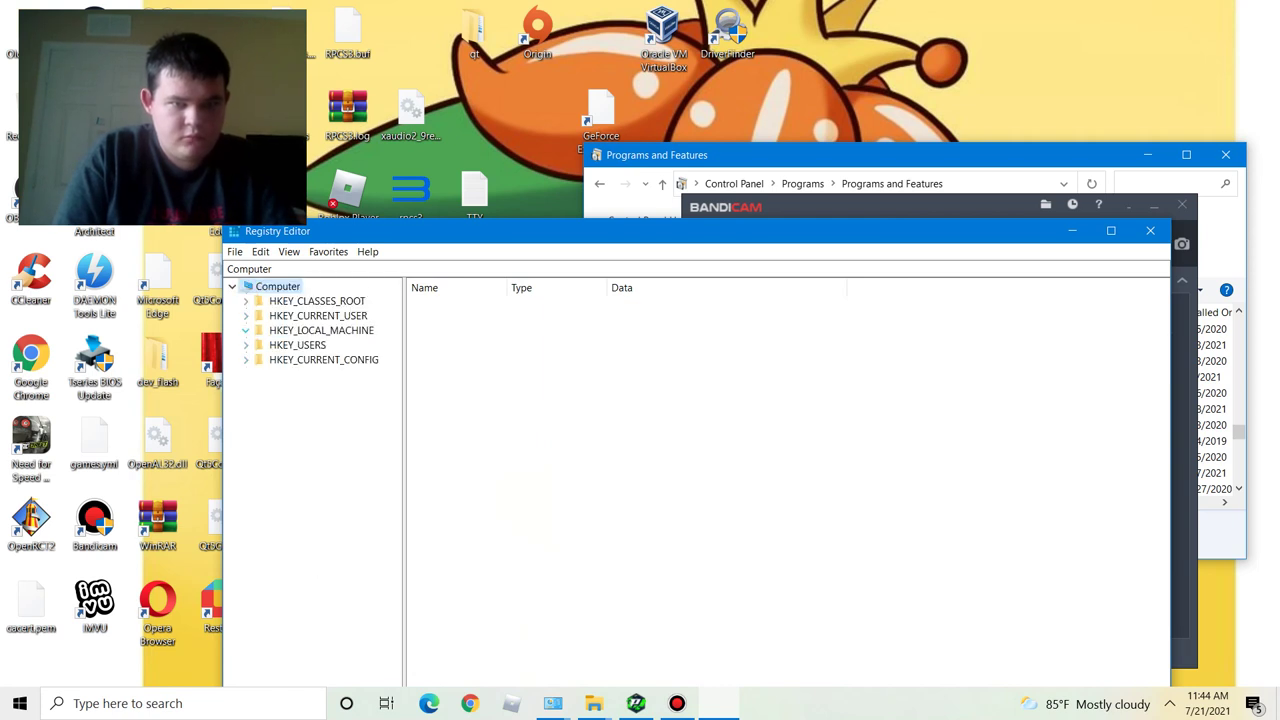
key(Down)
key(Down)
key(Down)
key(Down)
key(Right)
key(Left)
key(Left)
key(Down)
key(Down)
key(Down)
key(Down)
key(Down)
key(Right)
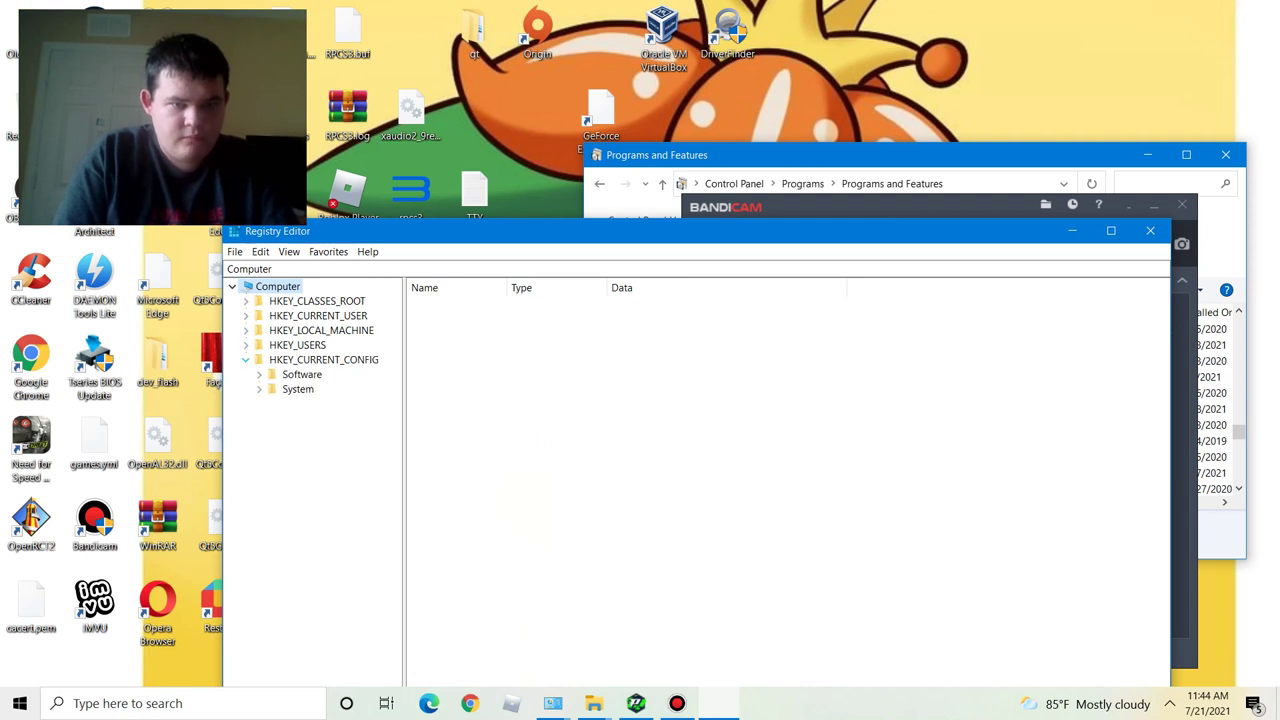
key(Left)
key(Left)
Close the Programs and Features window and the Registry Editor.
click(1226, 155)
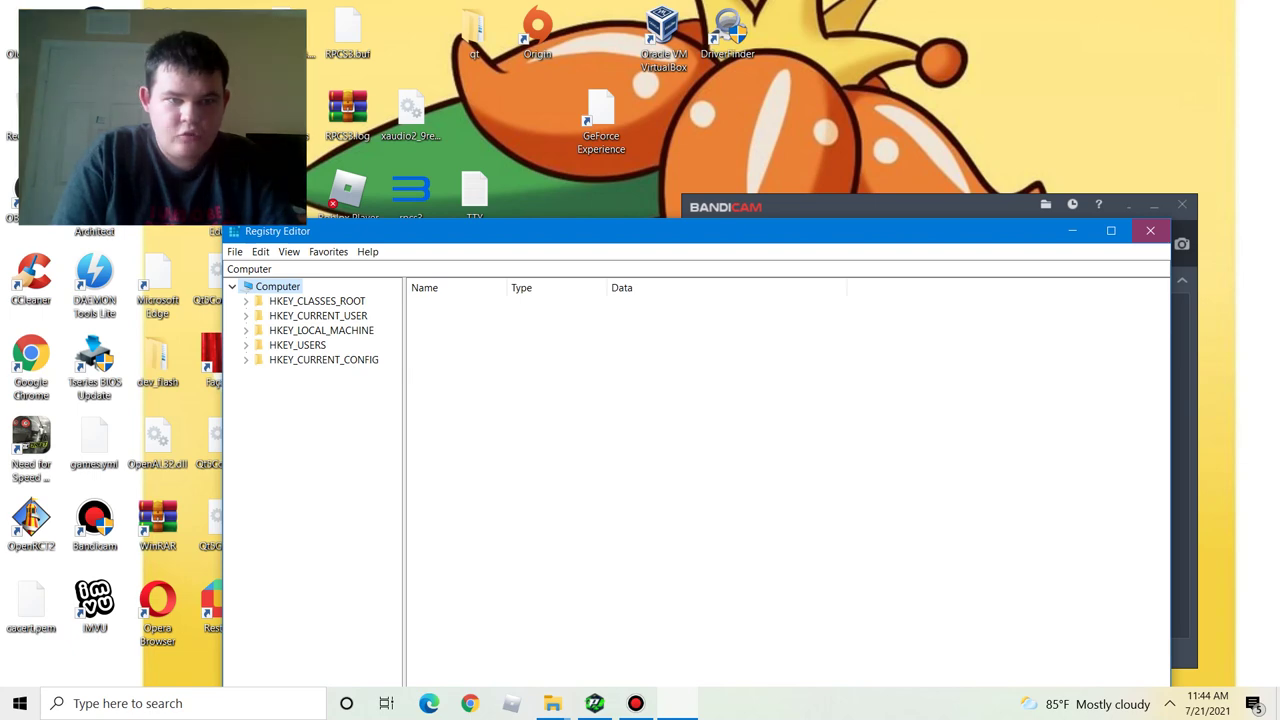
click(1150, 231)
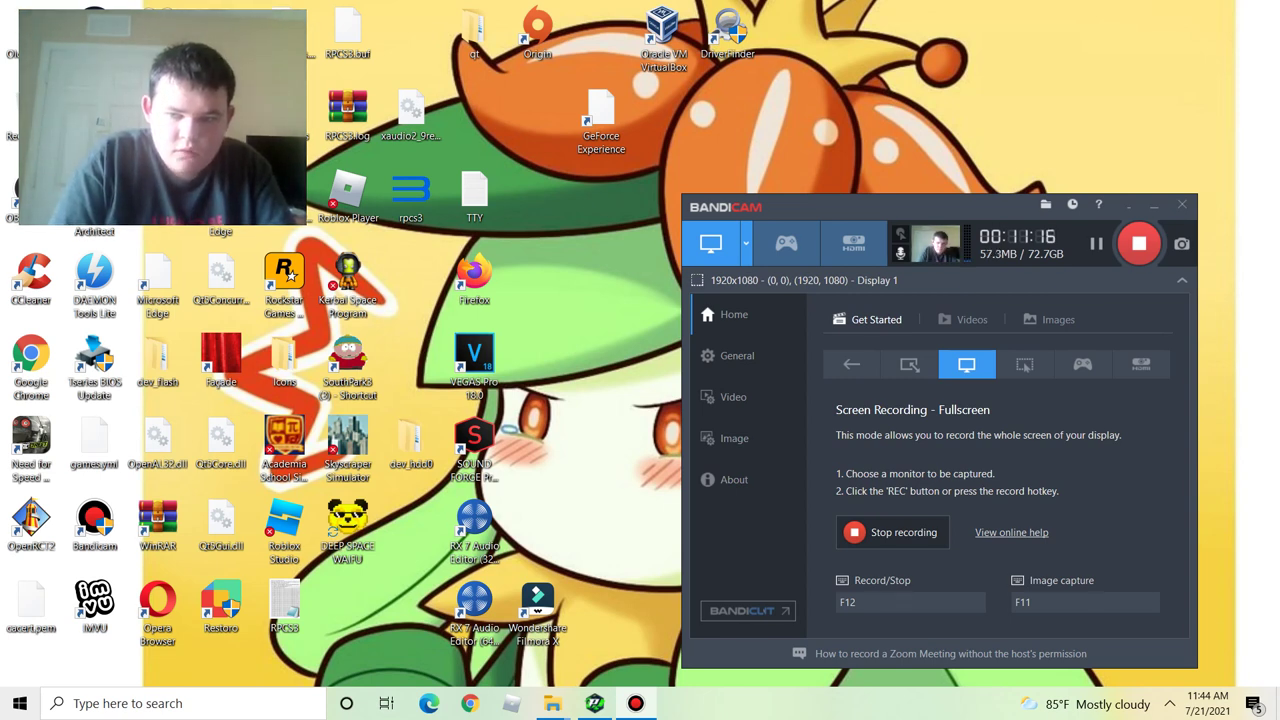
click(1170, 704)
click(1170, 704)
click(1170, 704)
click(1170, 704)
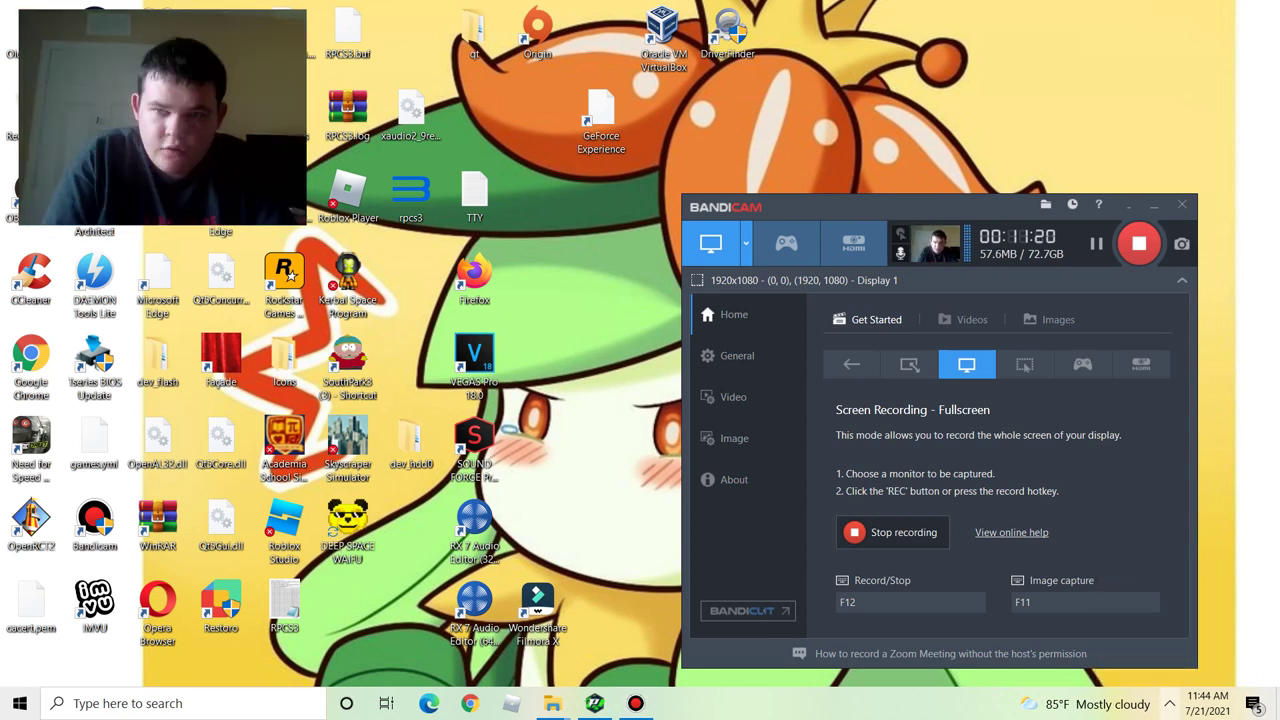
click(1169, 703)
click(1169, 703)
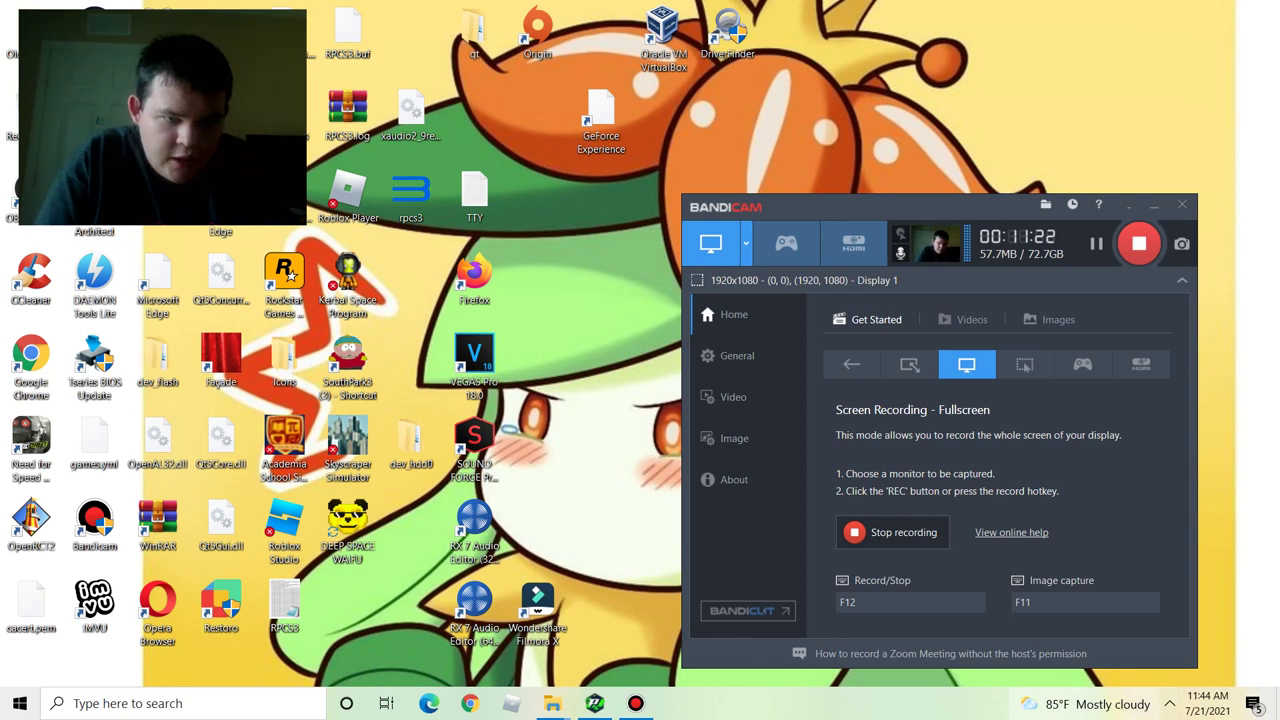